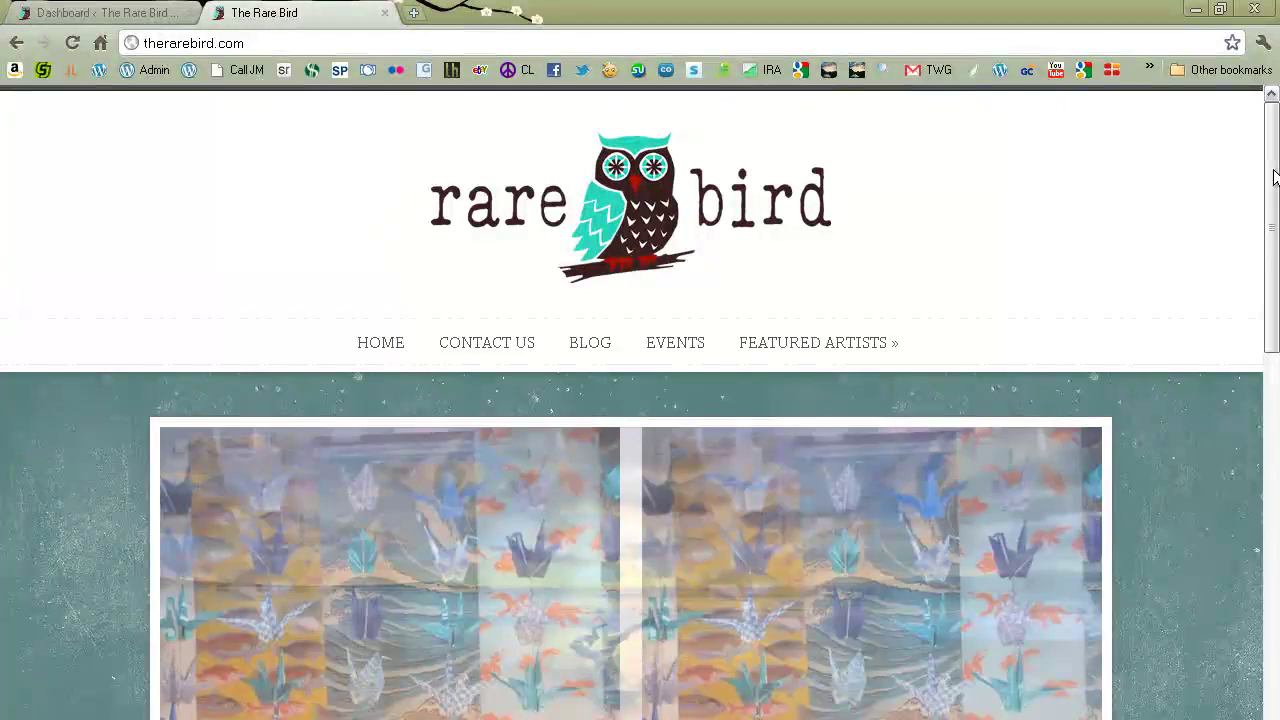
# Review the live home page's slideshow, page content and Connect With Us sidebar
pyautogui.moveTo(1271, 186); pyautogui.dragTo(1274, 234)
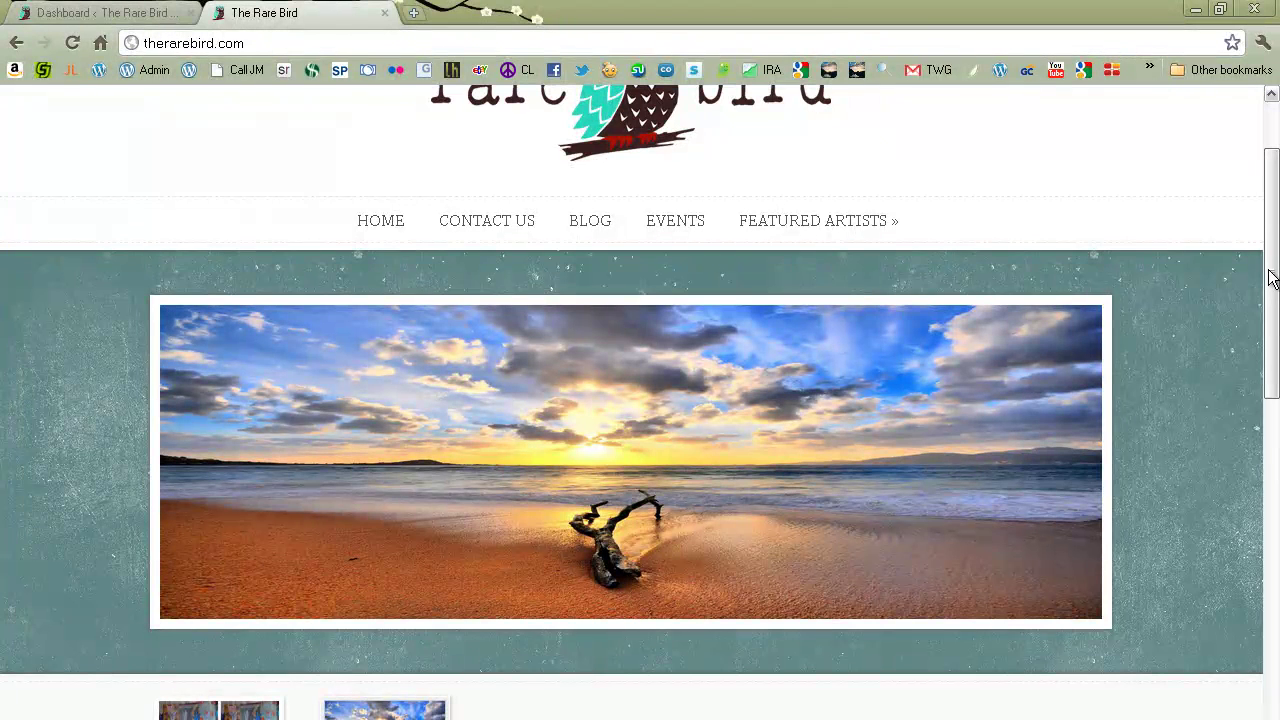
pyautogui.moveTo(1273, 277); pyautogui.dragTo(1268, 488)
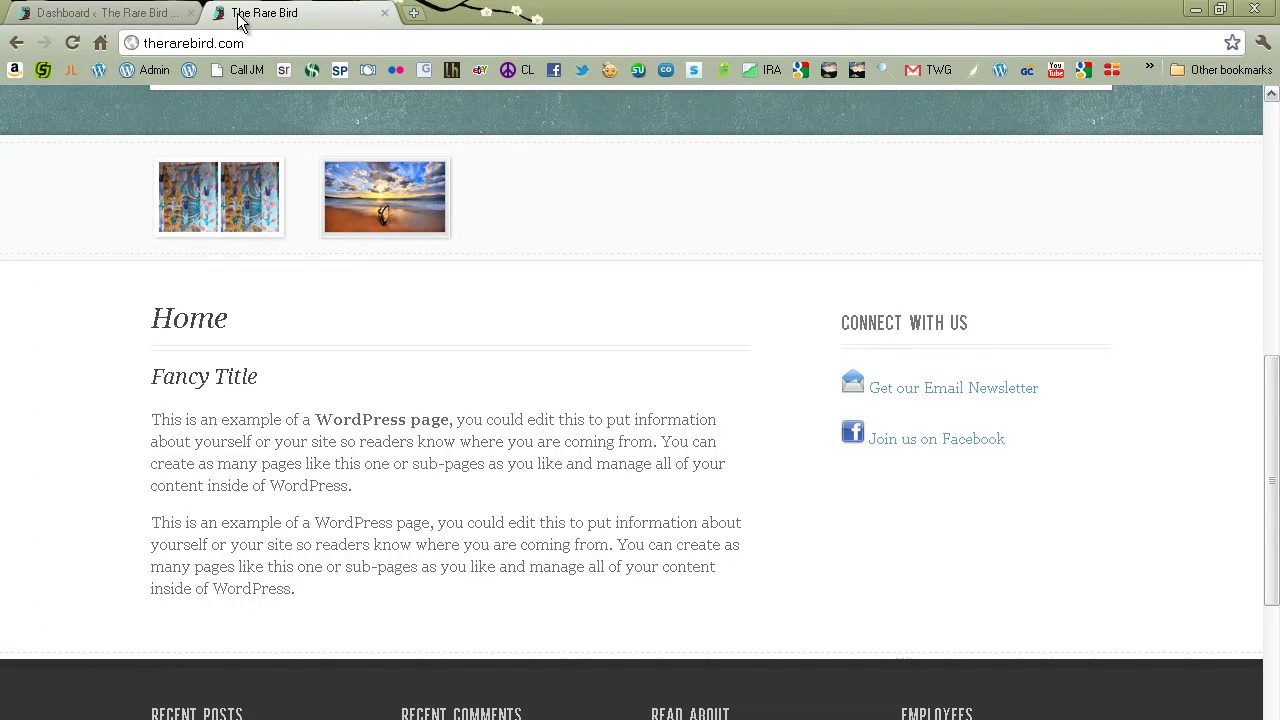
pyautogui.click(105, 11)
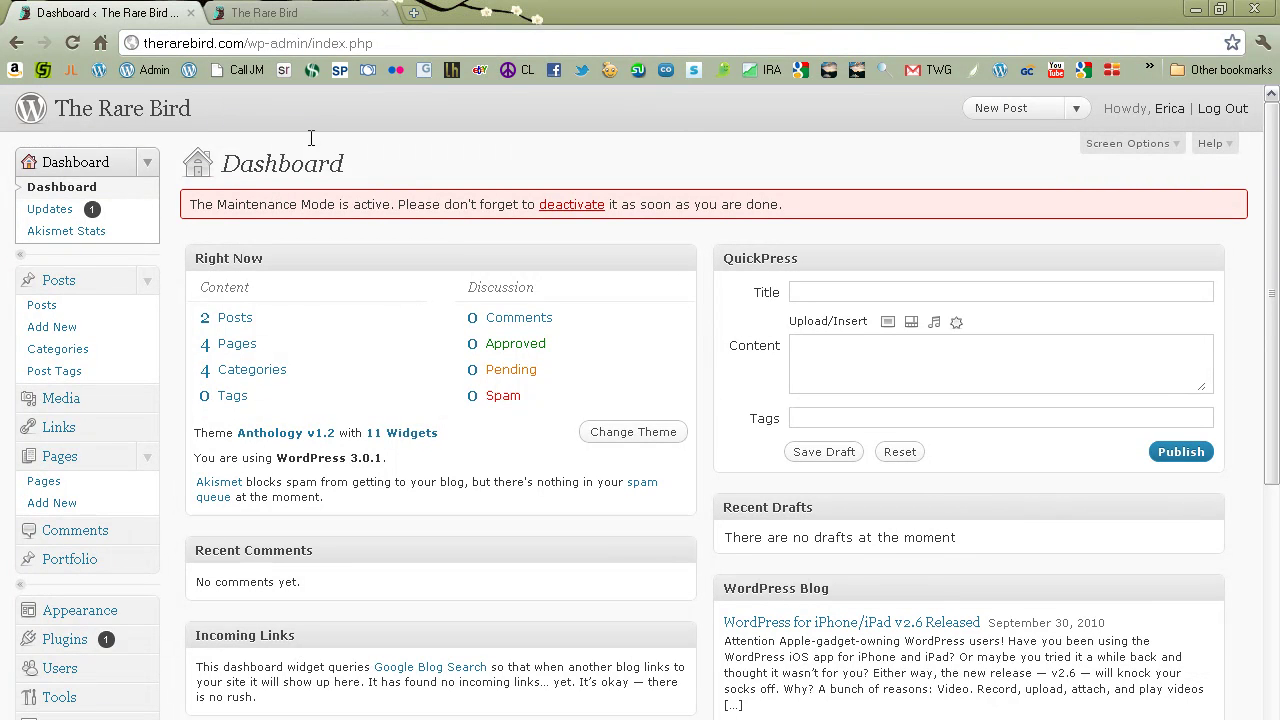
pyautogui.click(255, 13)
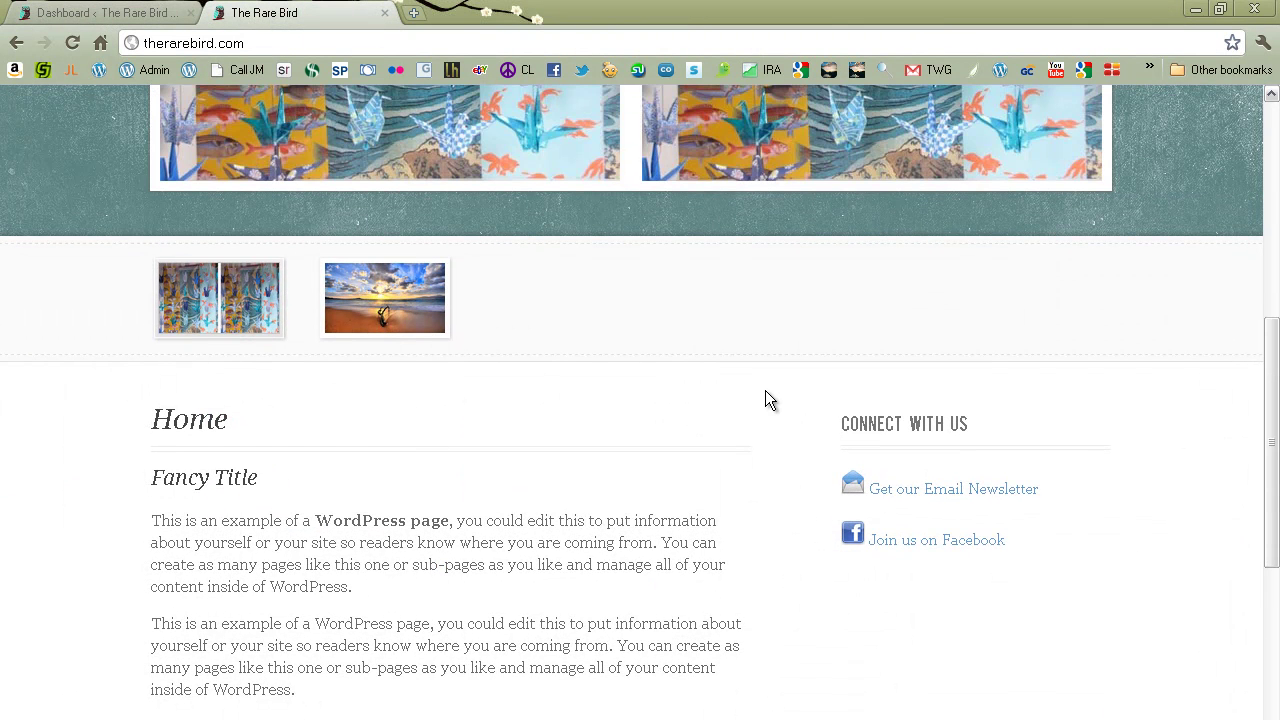
pyautogui.scroll(-1, 812, 384)
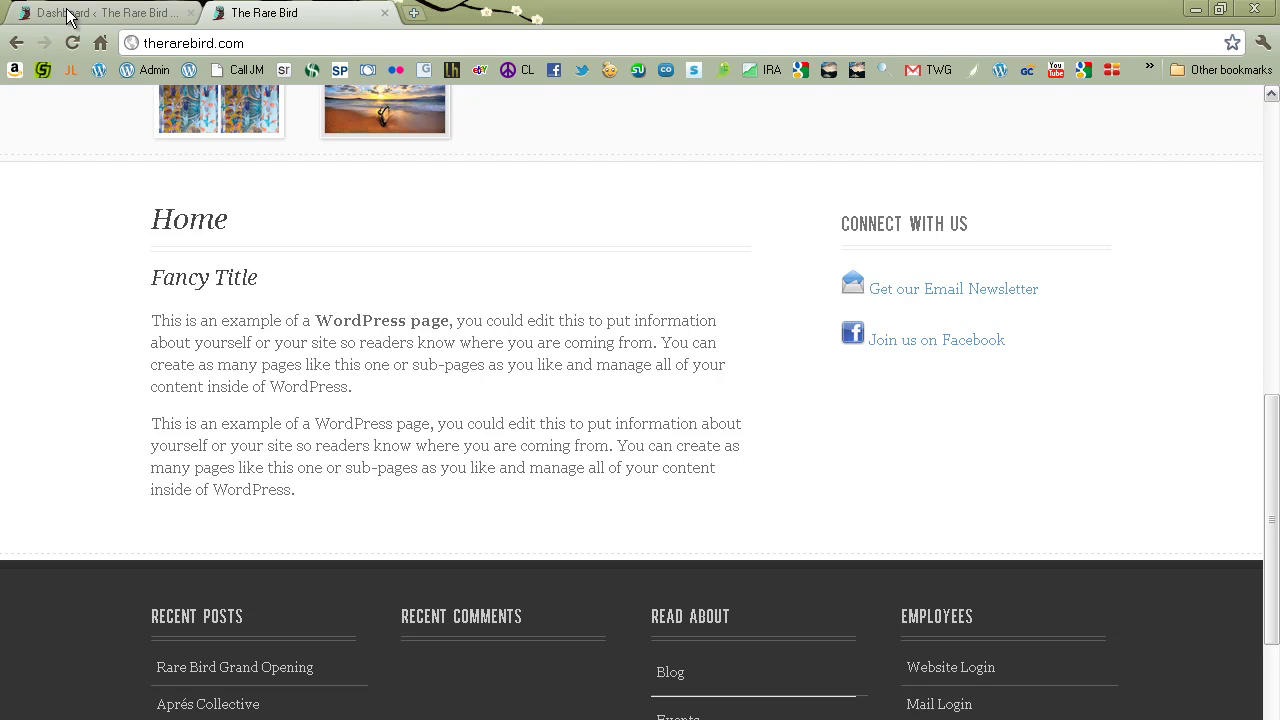
# Open the site's Widgets management page from the WordPress dashboard
pyautogui.click(116, 18)
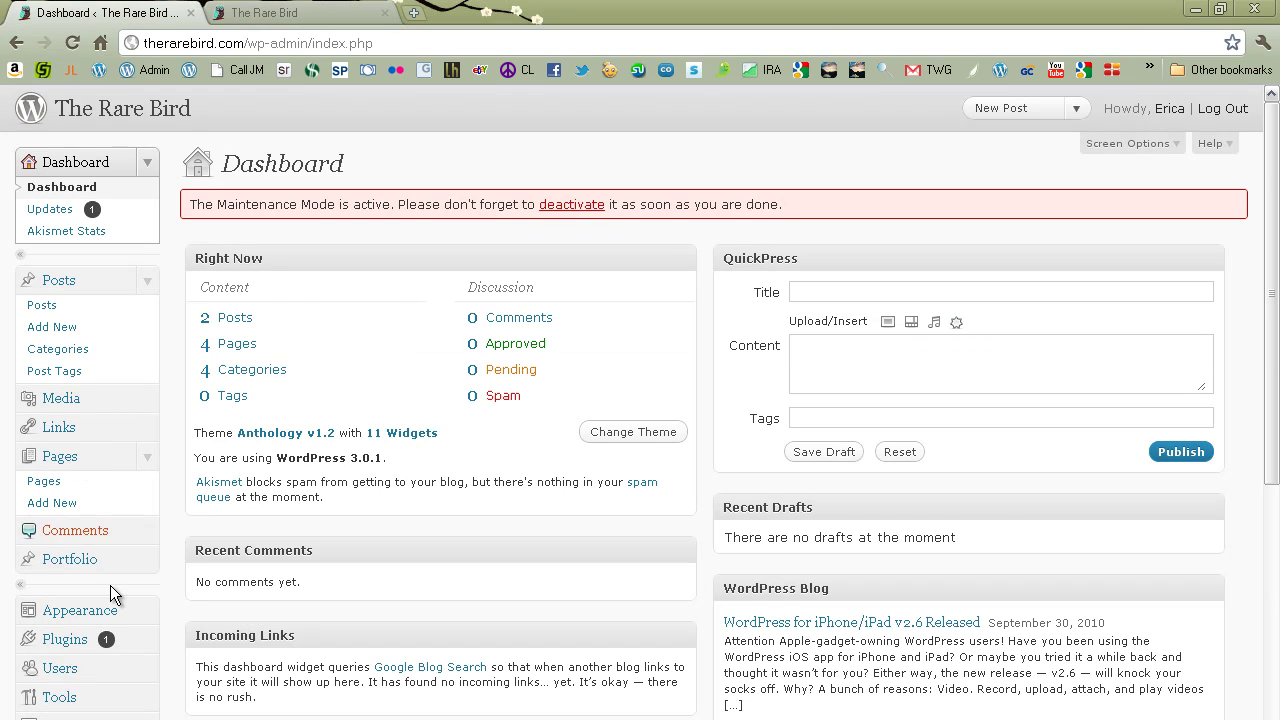
pyautogui.scroll(-1, 181, 474)
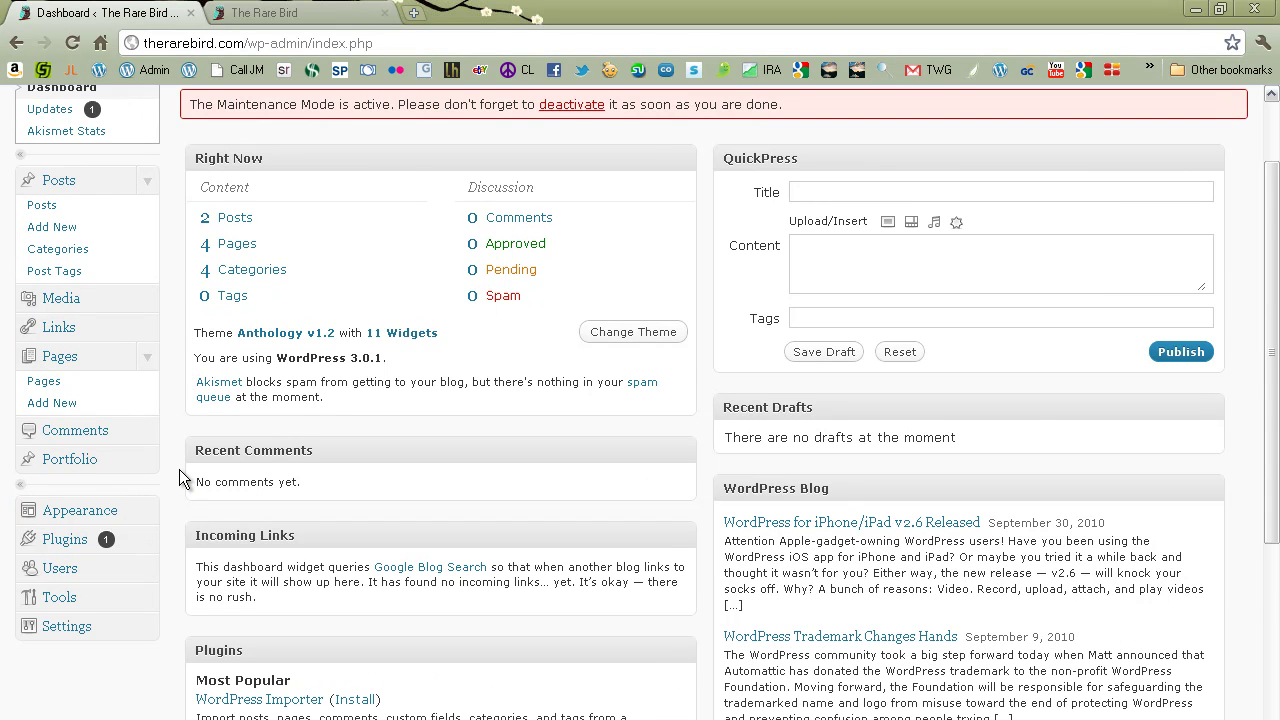
pyautogui.scroll(-1, 179, 477)
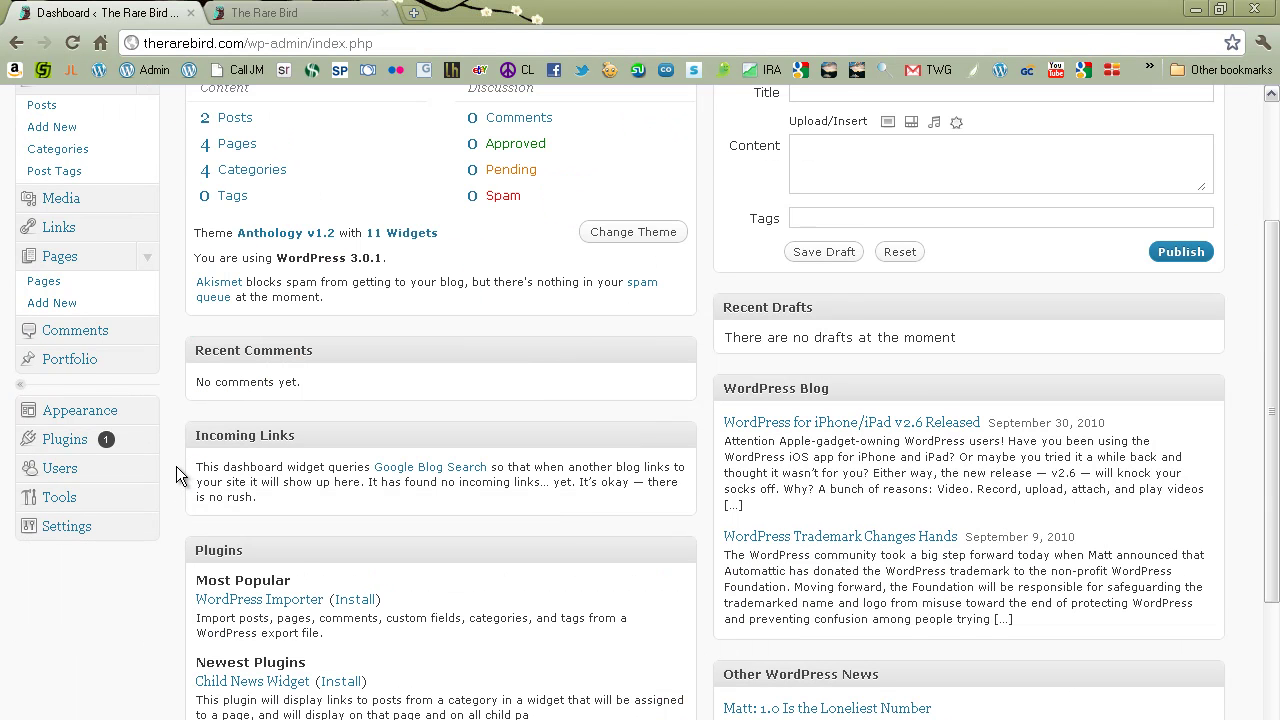
pyautogui.click(147, 412)
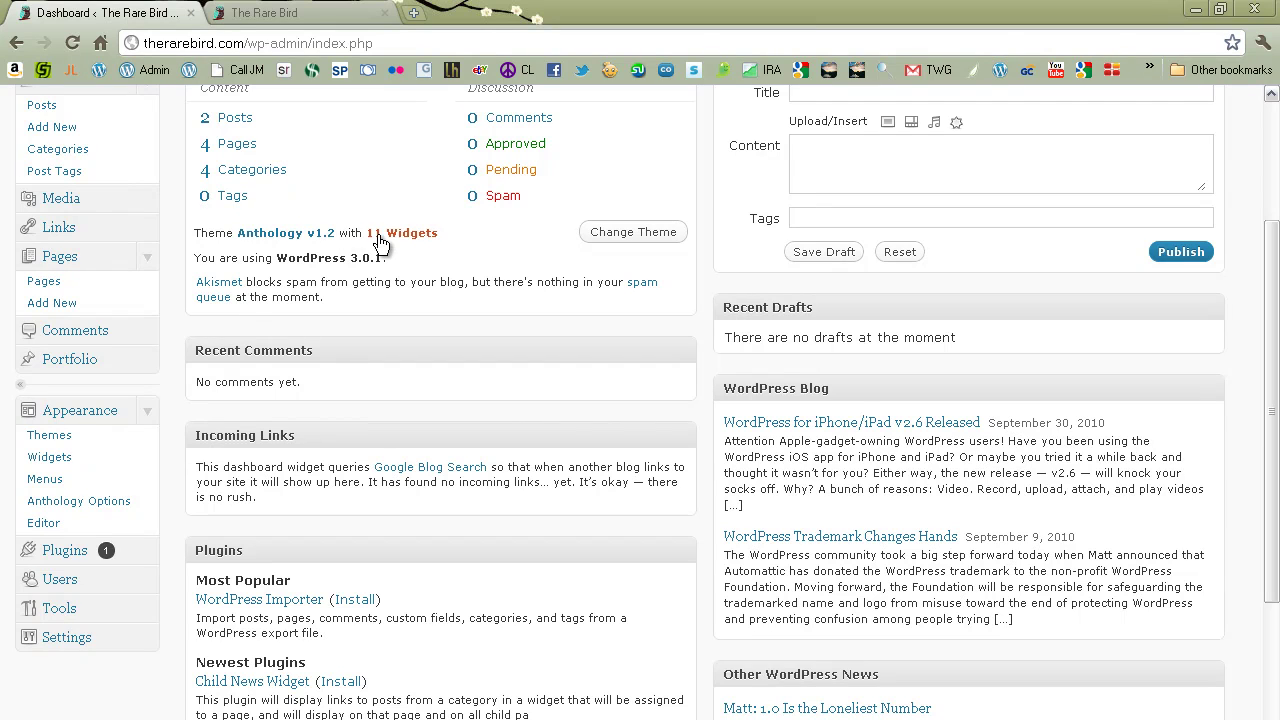
pyautogui.click(62, 461)
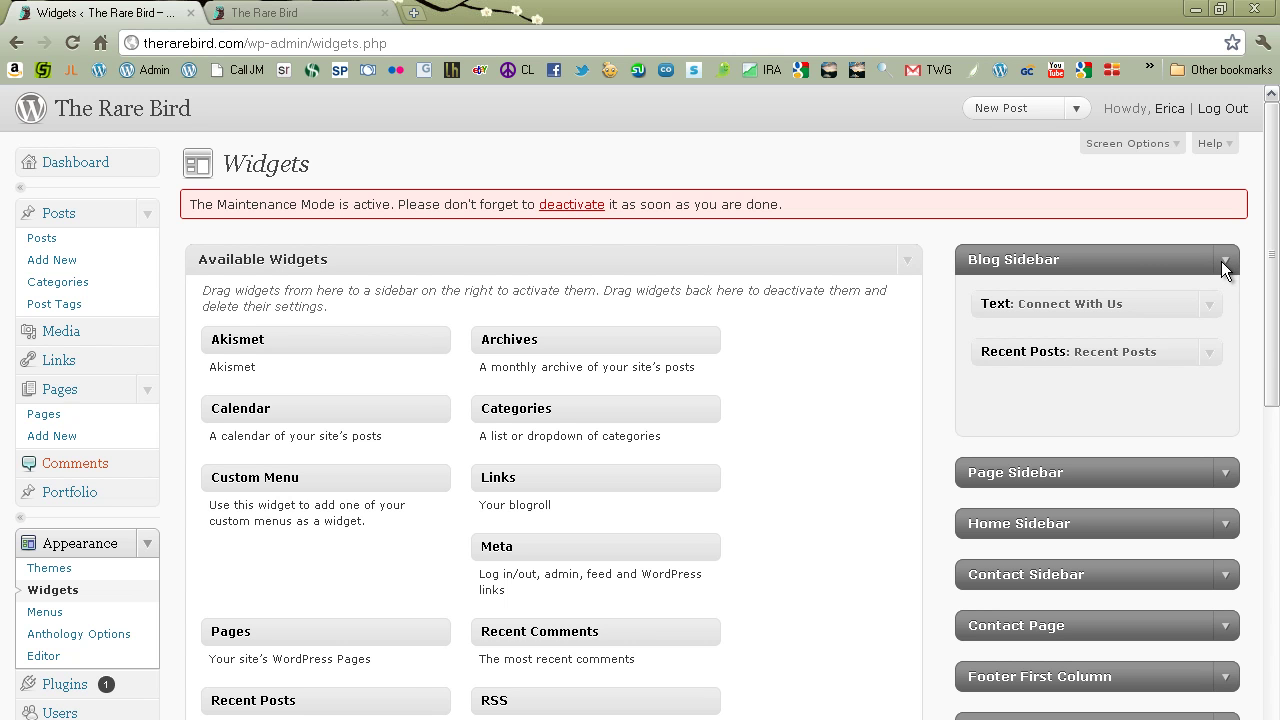
# Open the live site's Blog page and review the widgets in its sidebar
pyautogui.click(320, 17)
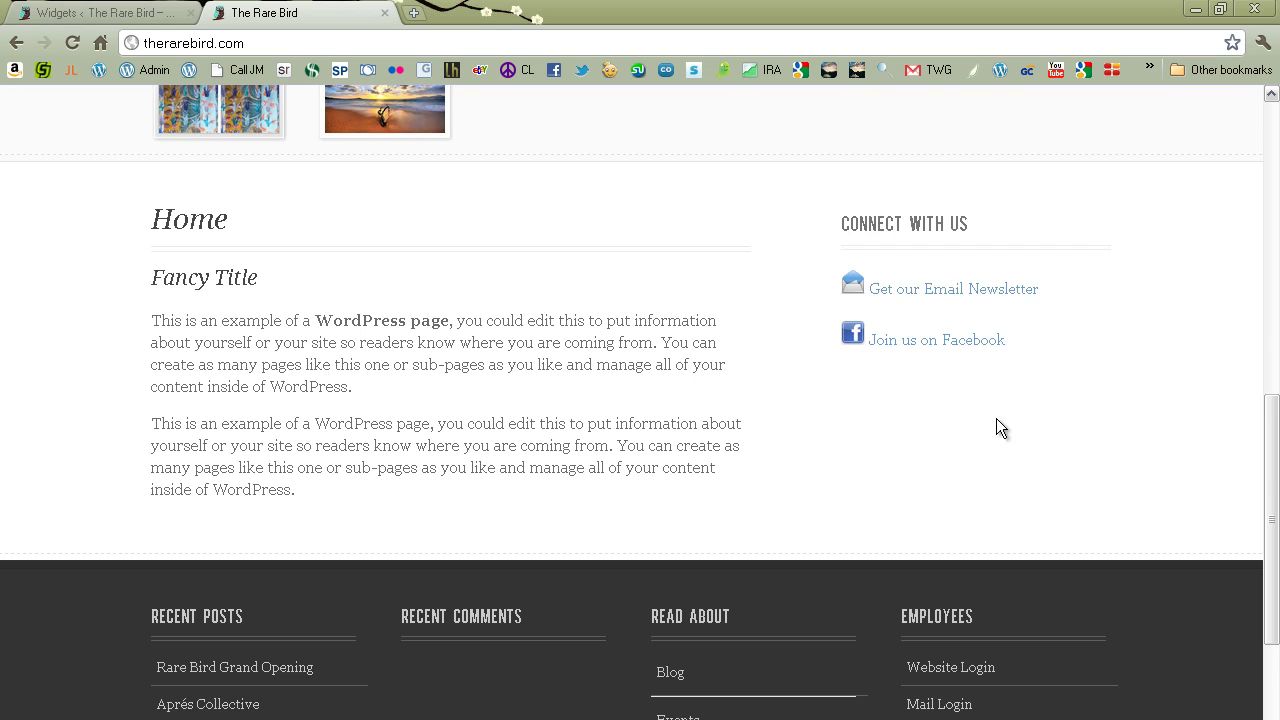
pyautogui.scroll(10, 1000, 428)
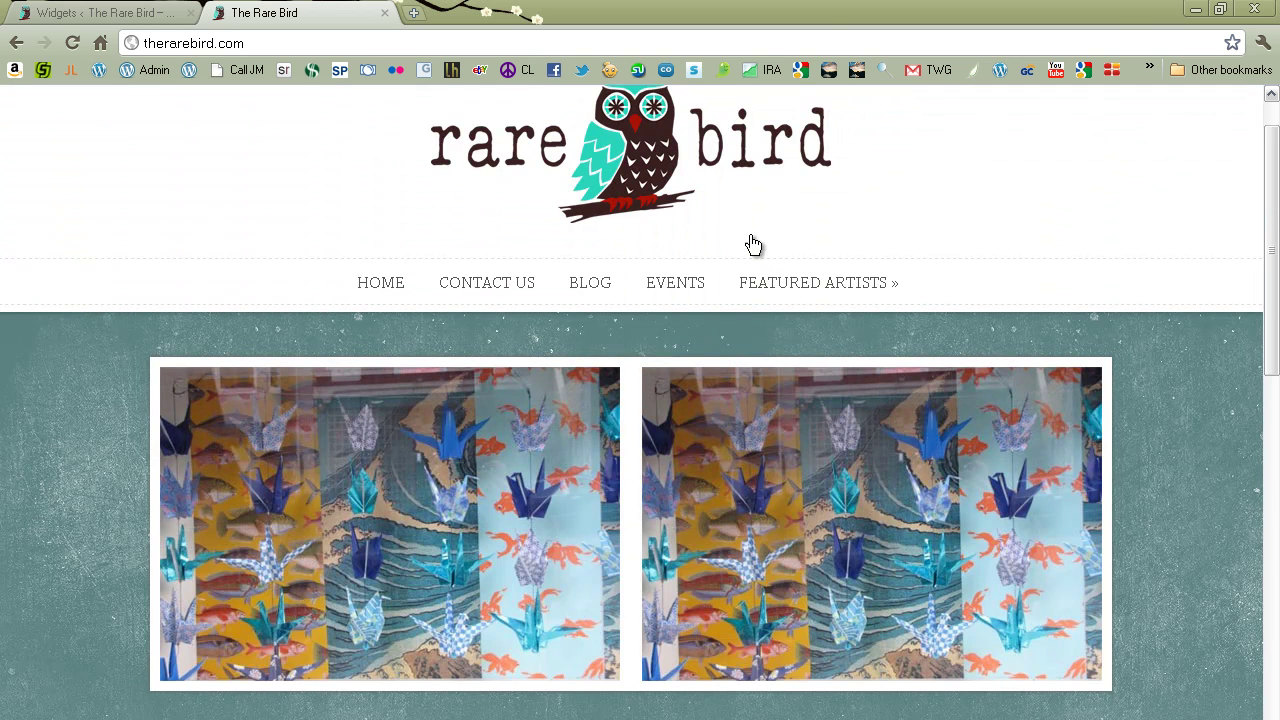
pyautogui.click(601, 284)
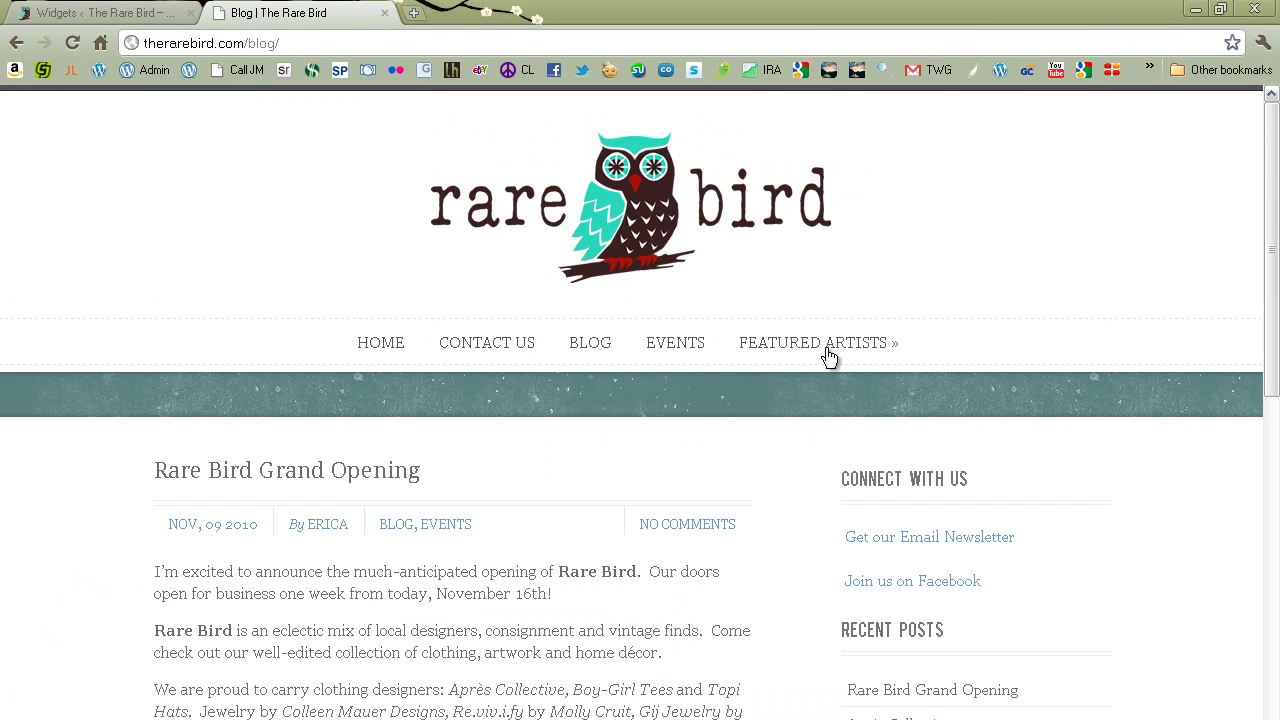
pyautogui.scroll(-1, 920, 418)
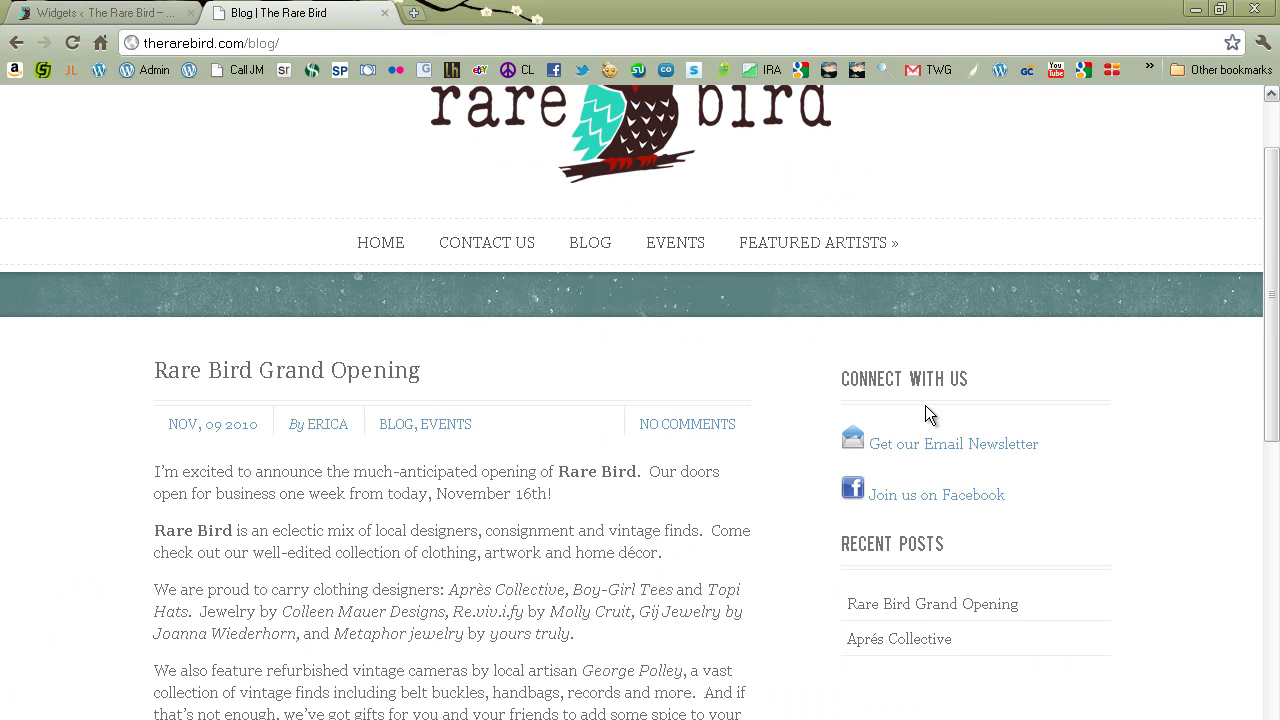
pyautogui.scroll(-1, 920, 470)
pyautogui.scroll(2, 751, 437)
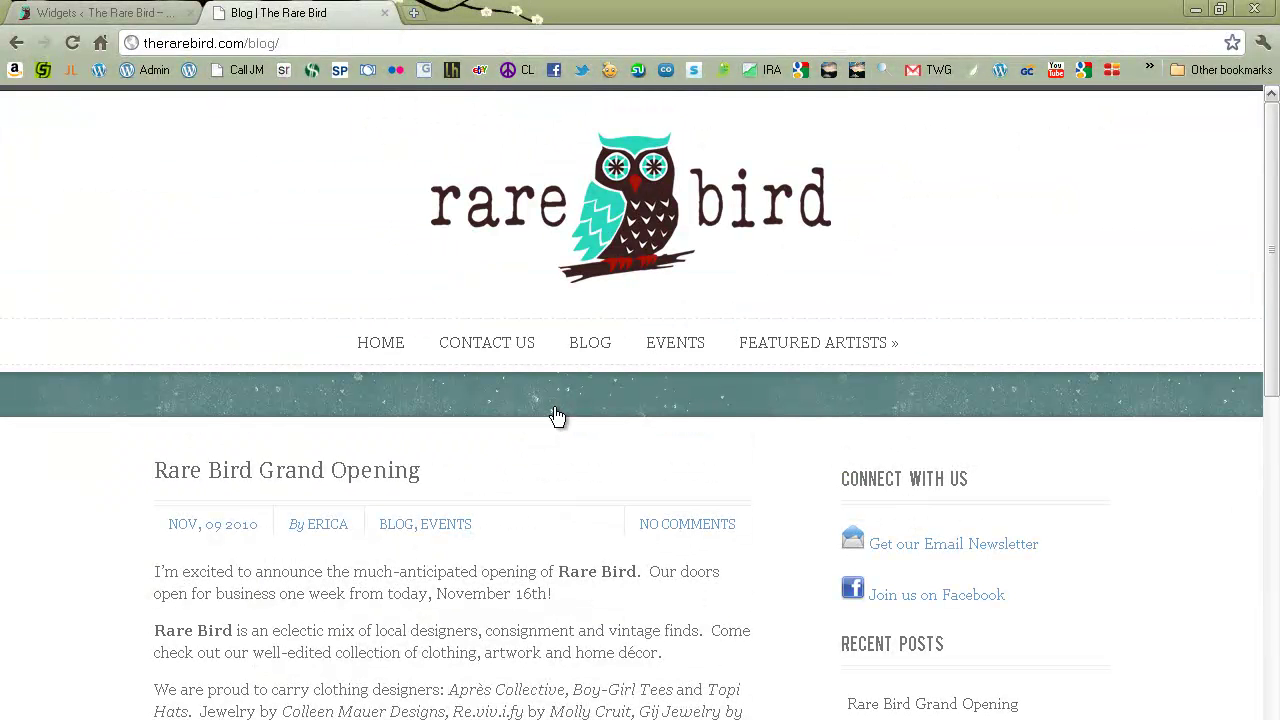
# Open the live Contact Us page and examine its sidebar from the Hours section through the Visit Us map
pyautogui.click(390, 350)
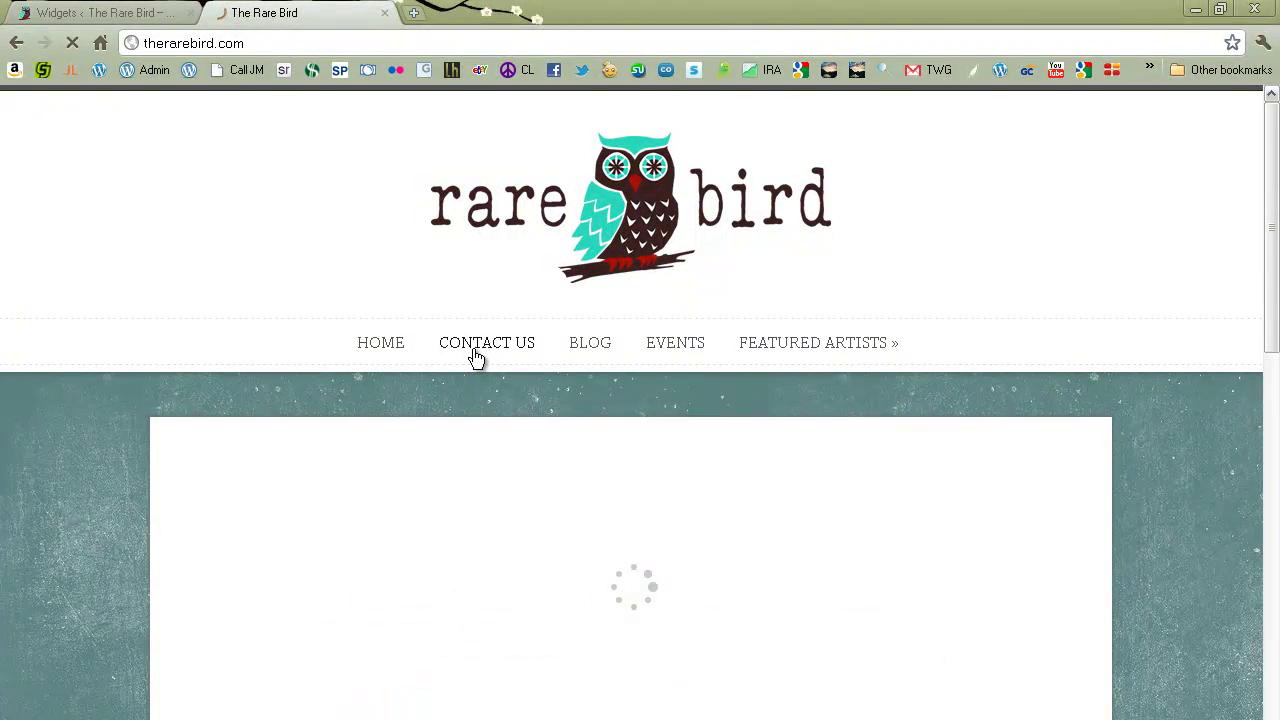
pyautogui.click(476, 345)
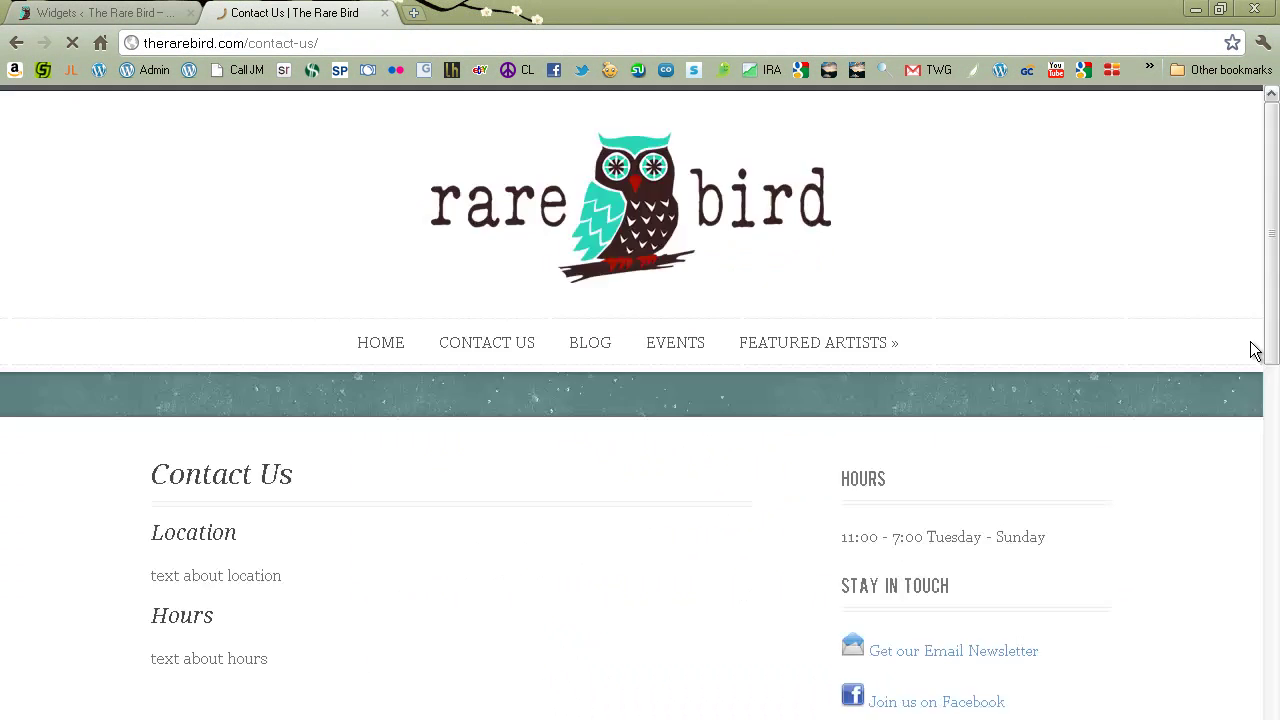
pyautogui.scroll(-1, 1252, 349)
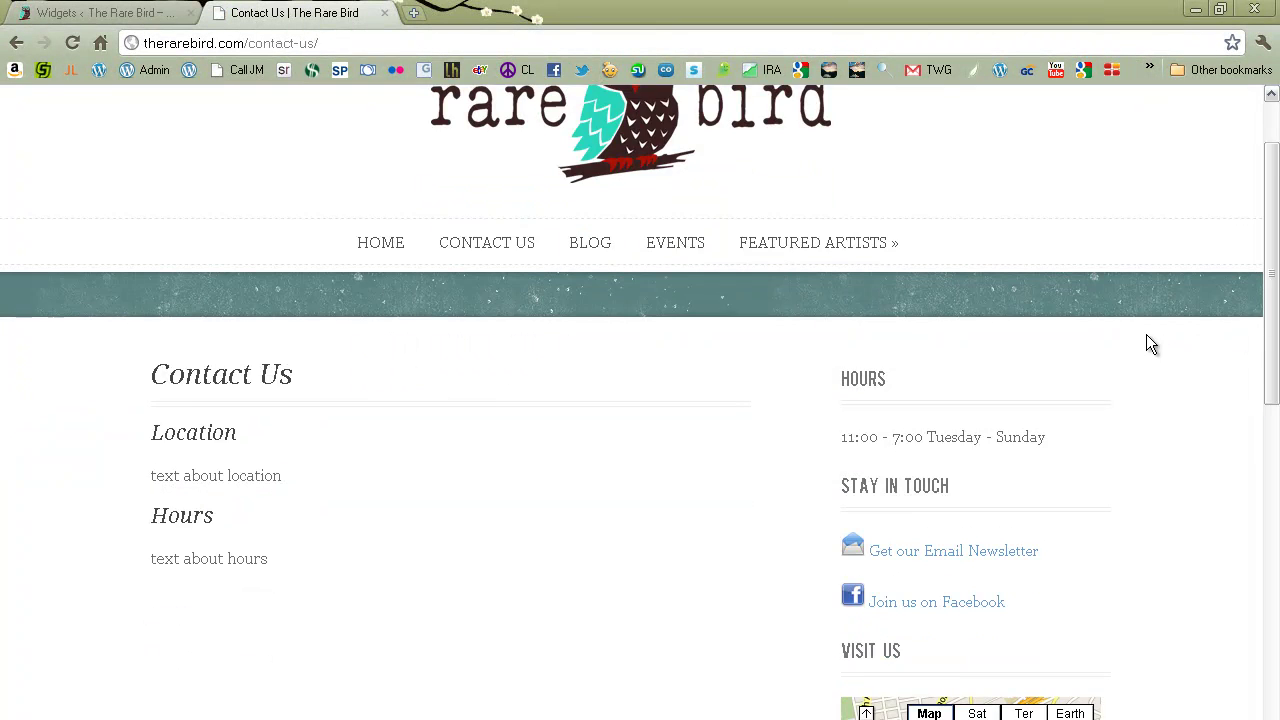
pyautogui.scroll(-1, 1150, 343)
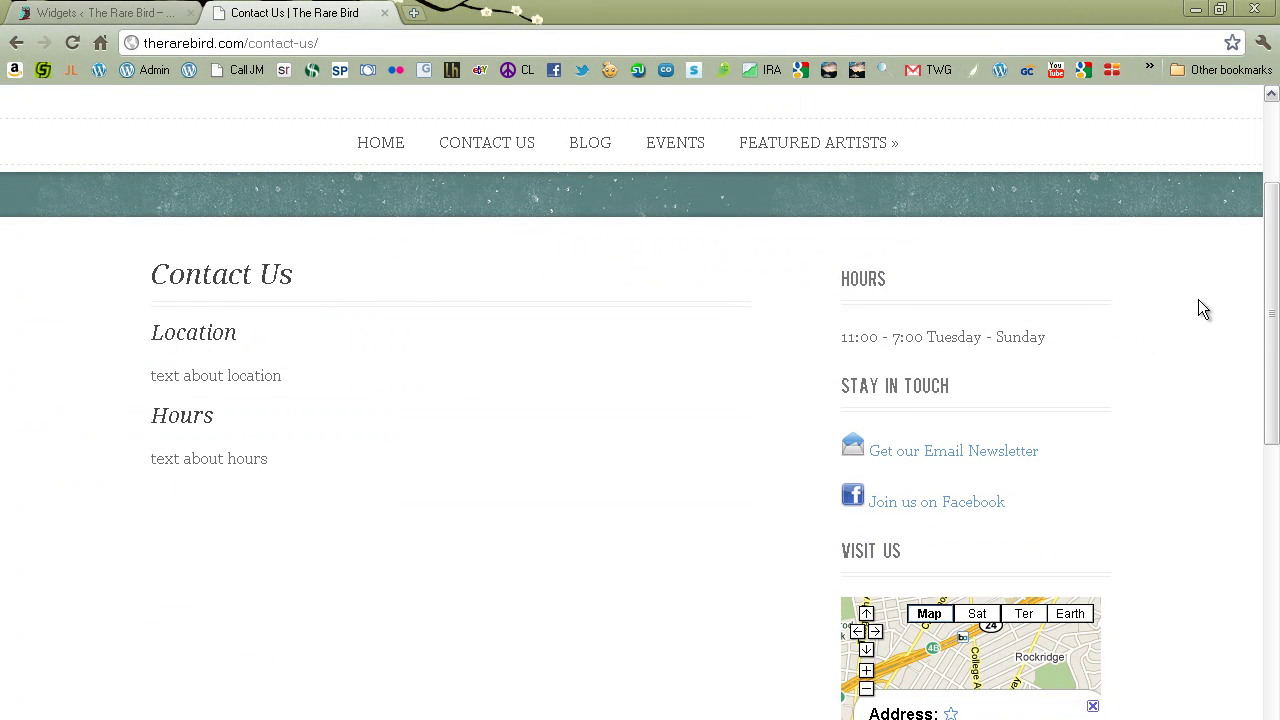
pyautogui.scroll(-1, 1200, 298)
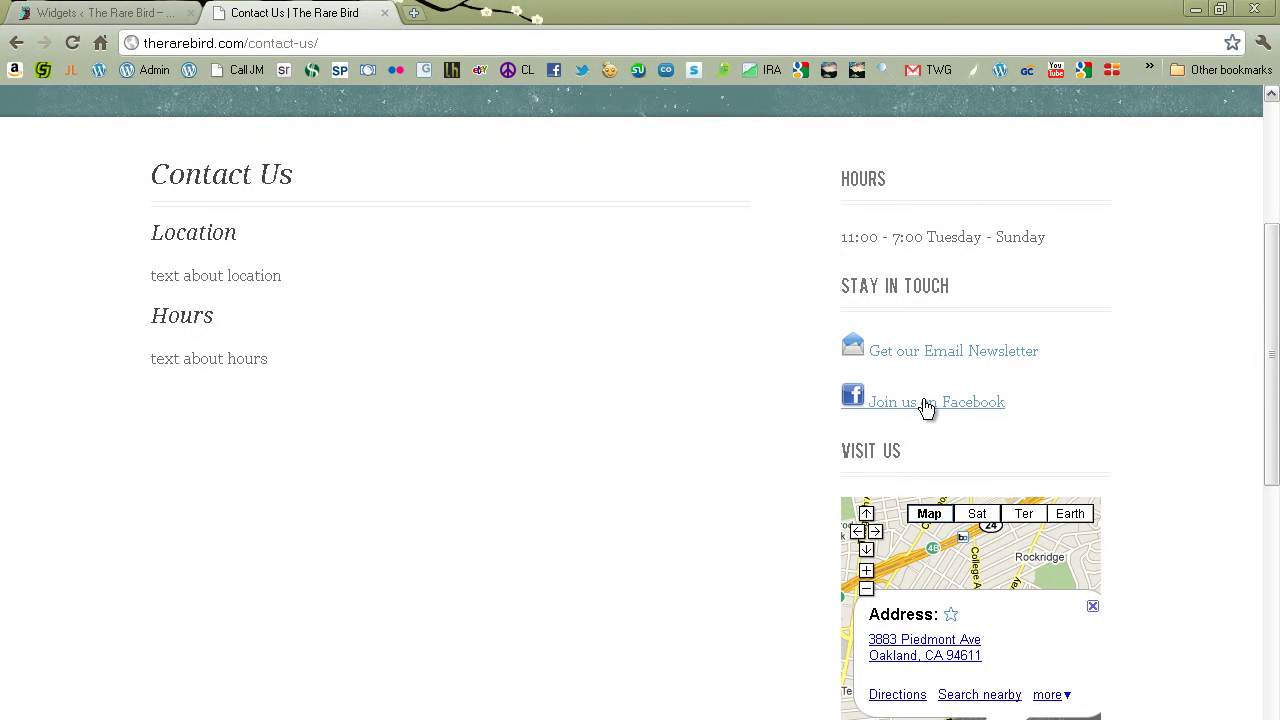
pyautogui.scroll(-2, 935, 412)
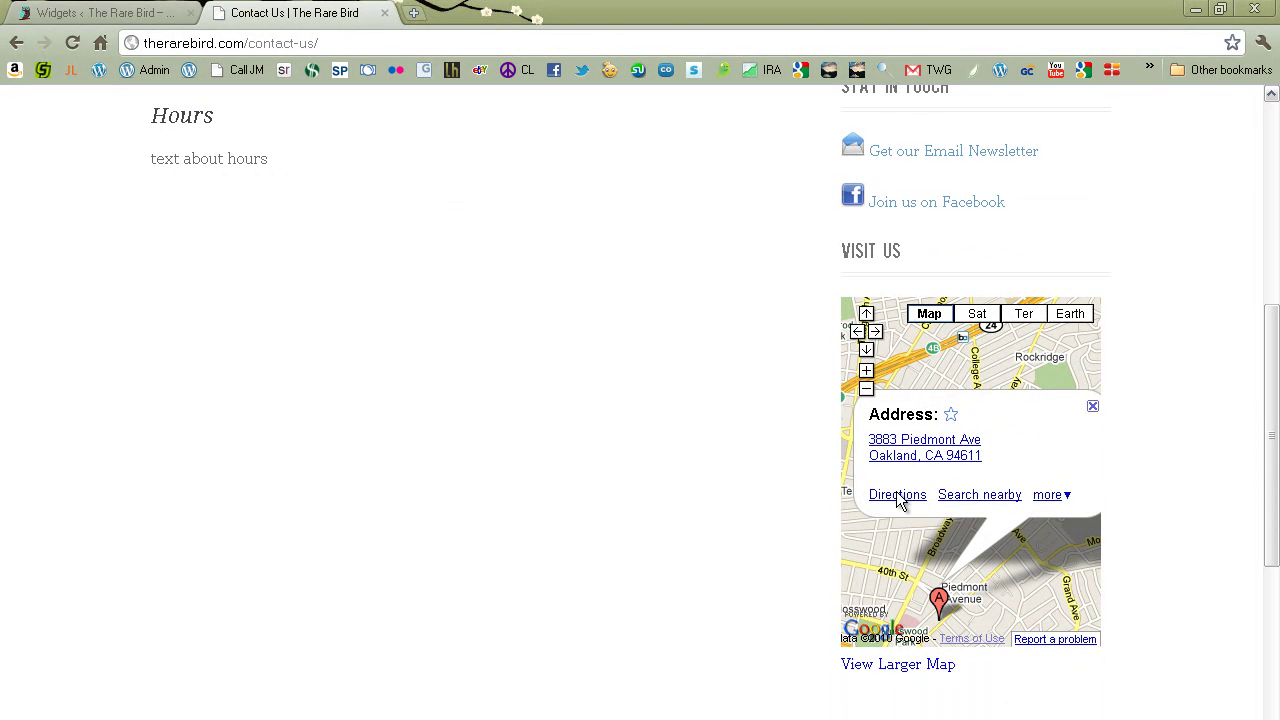
pyautogui.scroll(1, 788, 495)
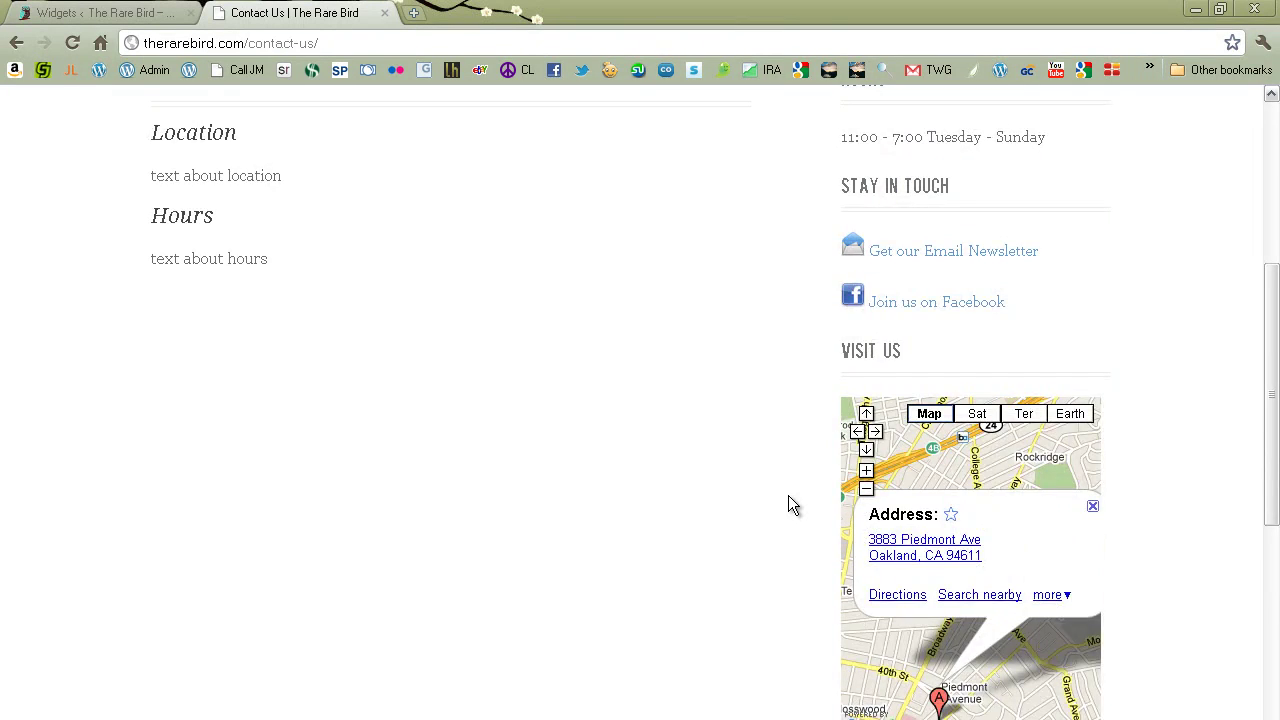
pyautogui.scroll(1, 788, 495)
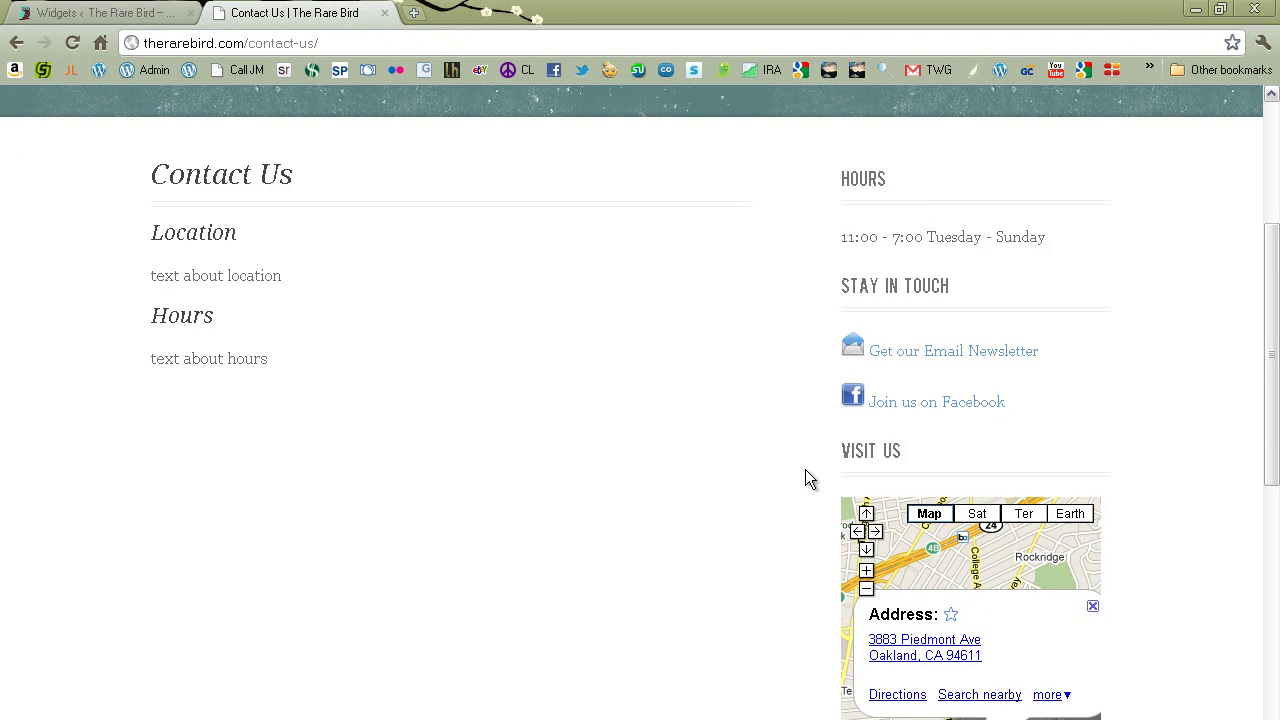
# Inspect the widgets in the Contact Sidebar and Contact Page areas and compare them with the live Contact Us page
pyautogui.click(120, 15)
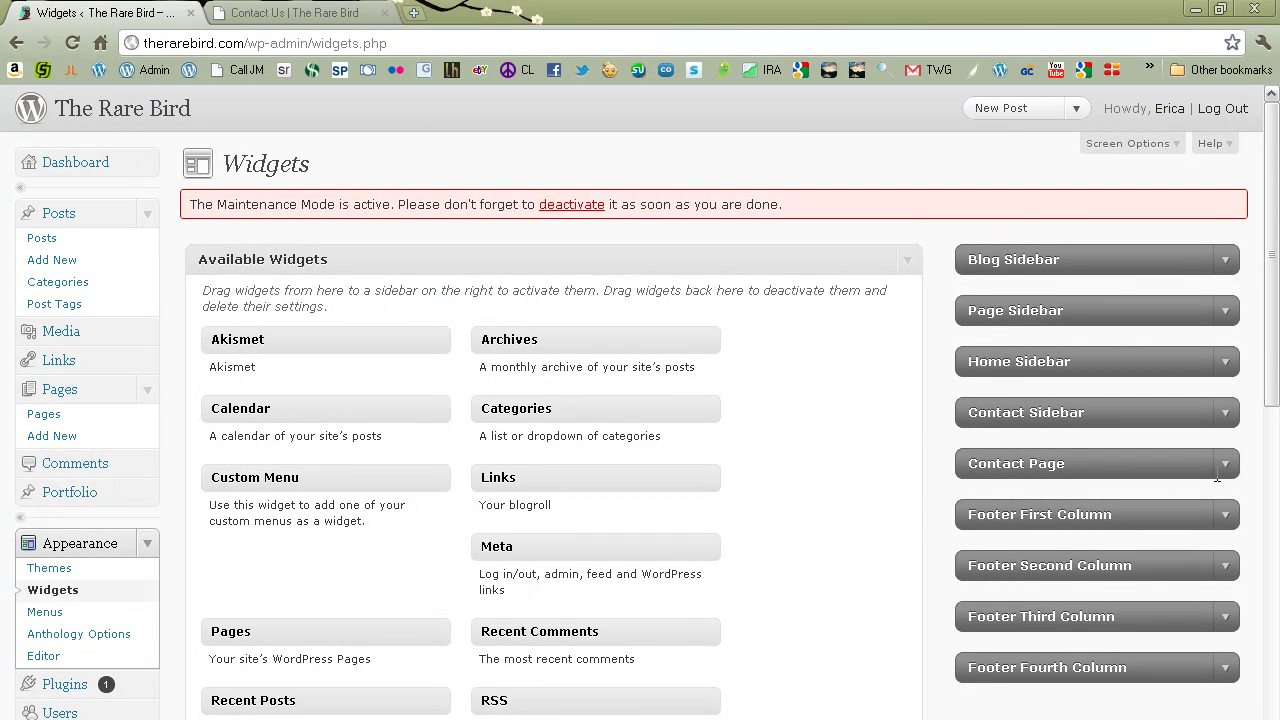
pyautogui.click(1229, 418)
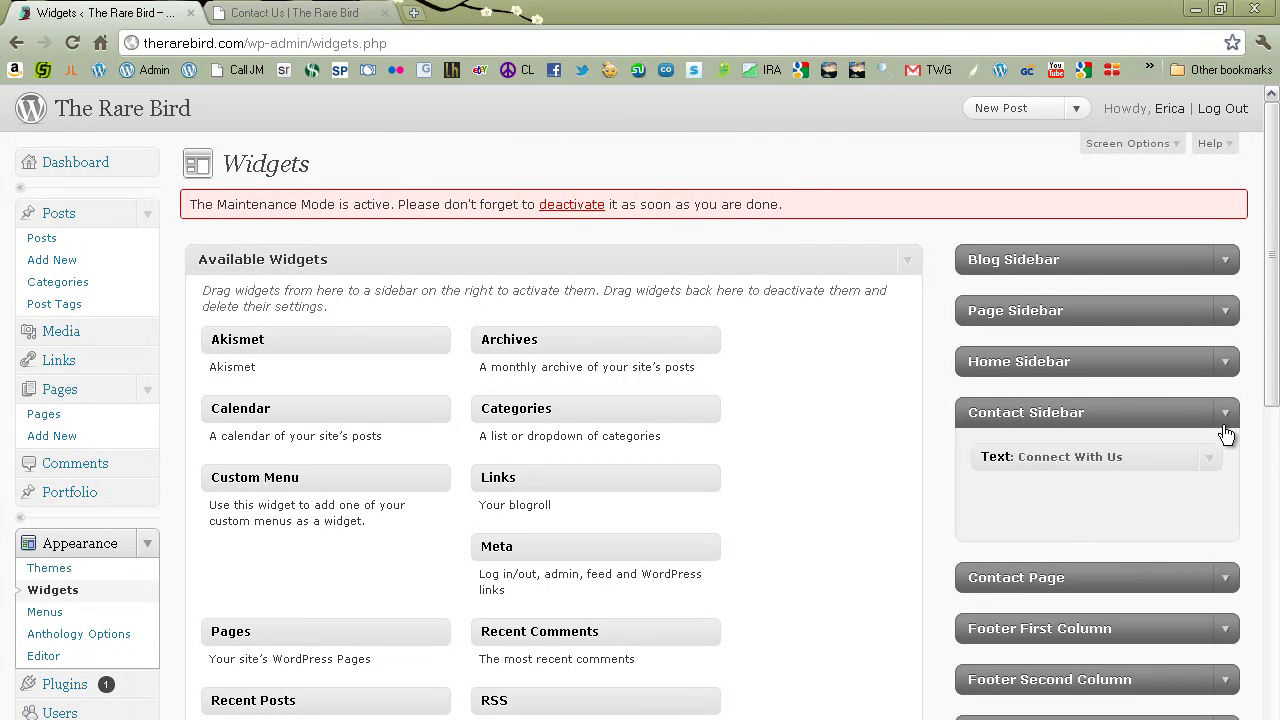
pyautogui.click(1223, 535)
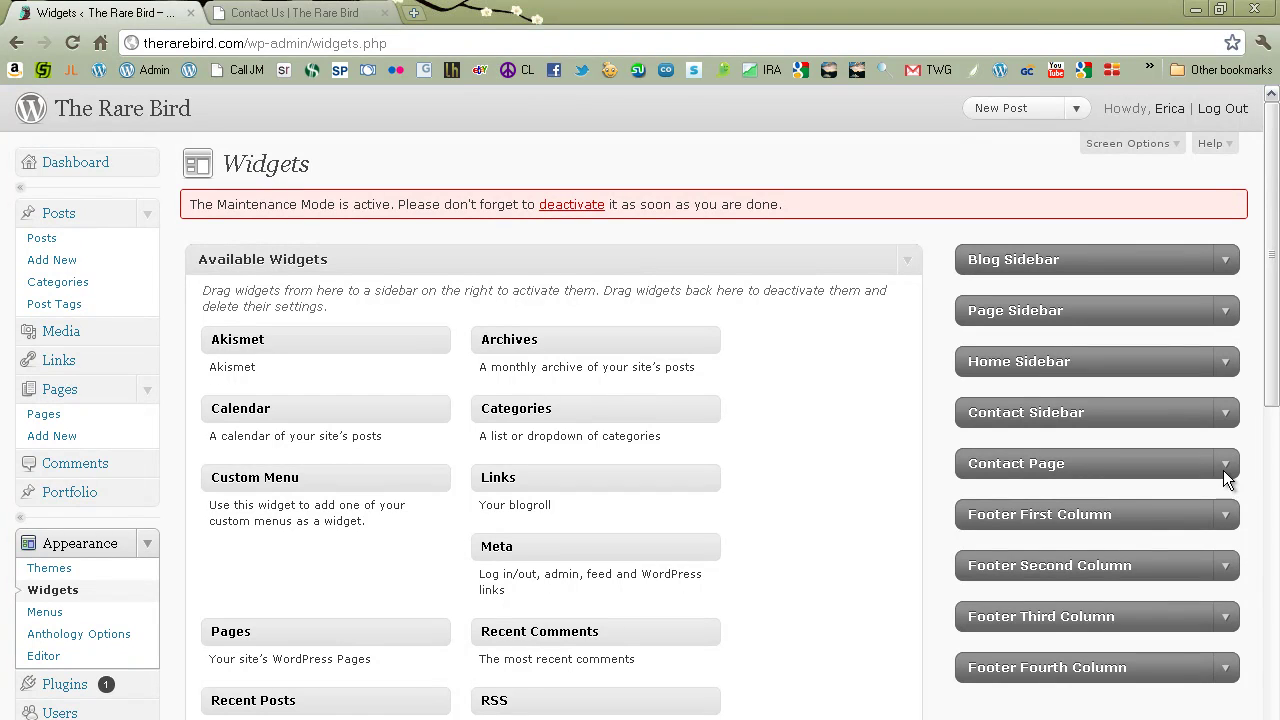
pyautogui.click(259, 12)
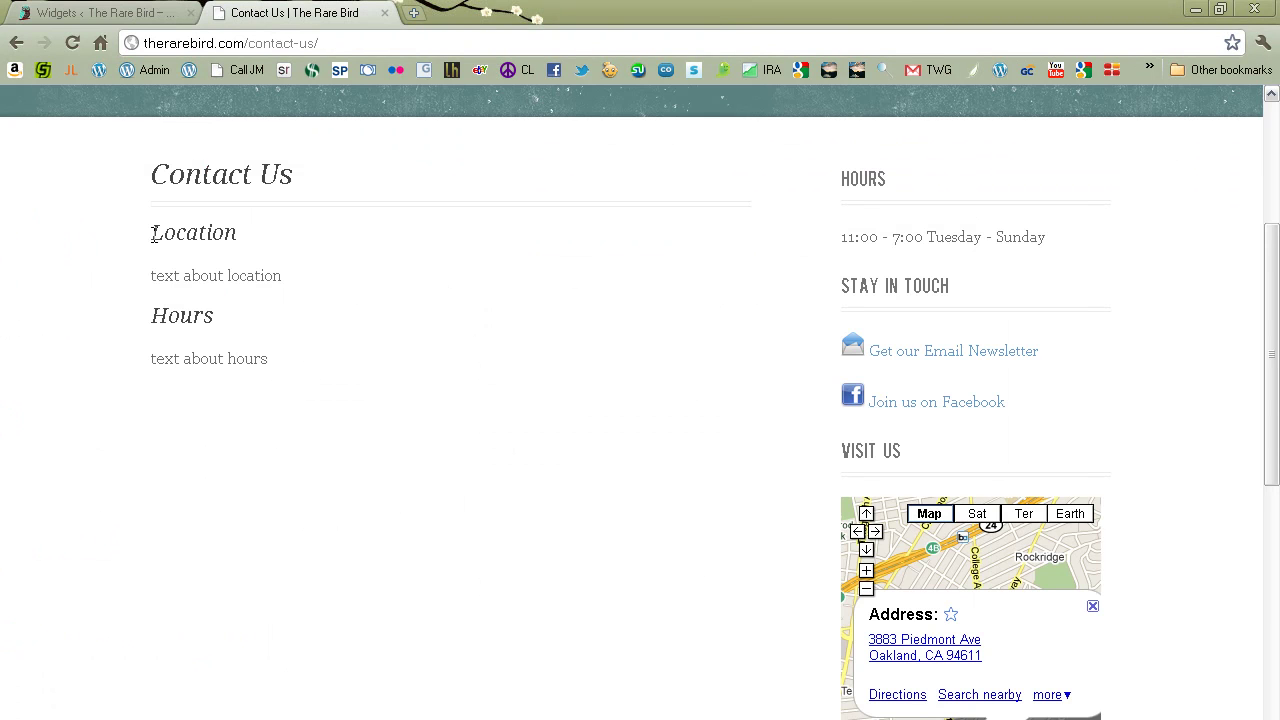
pyautogui.moveTo(153, 233); pyautogui.dragTo(160, 262)
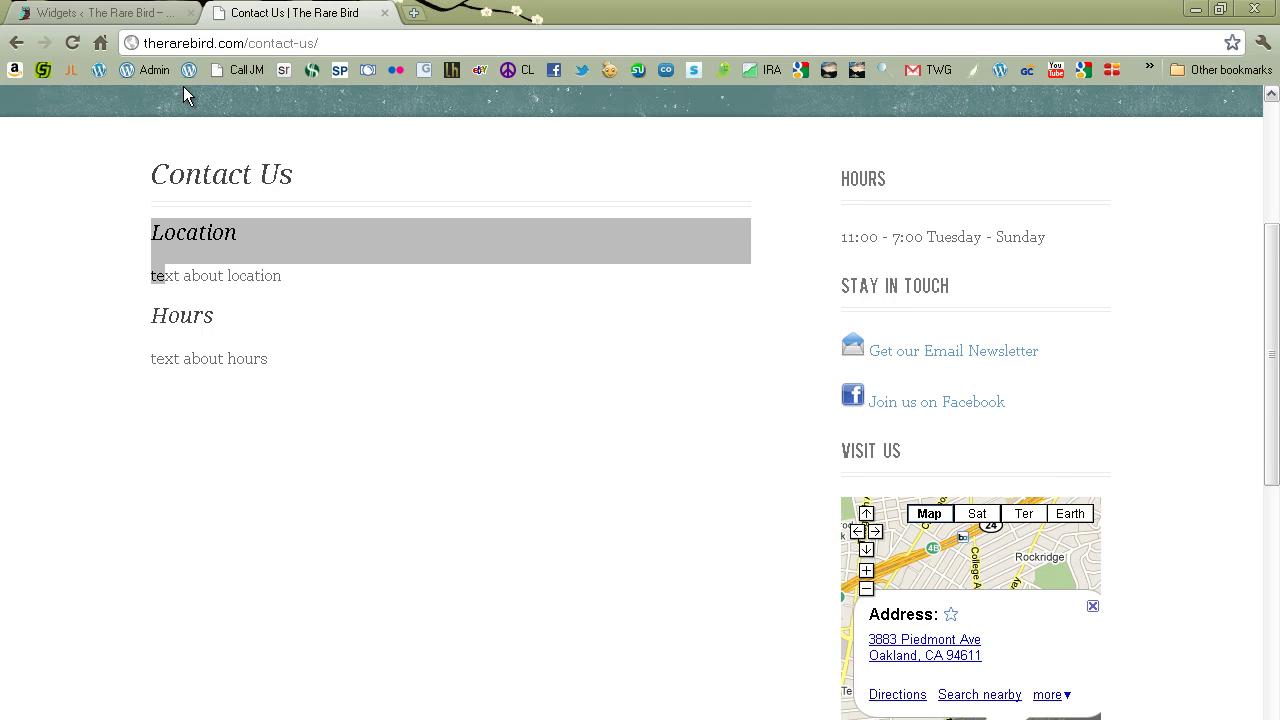
pyautogui.click(110, 12)
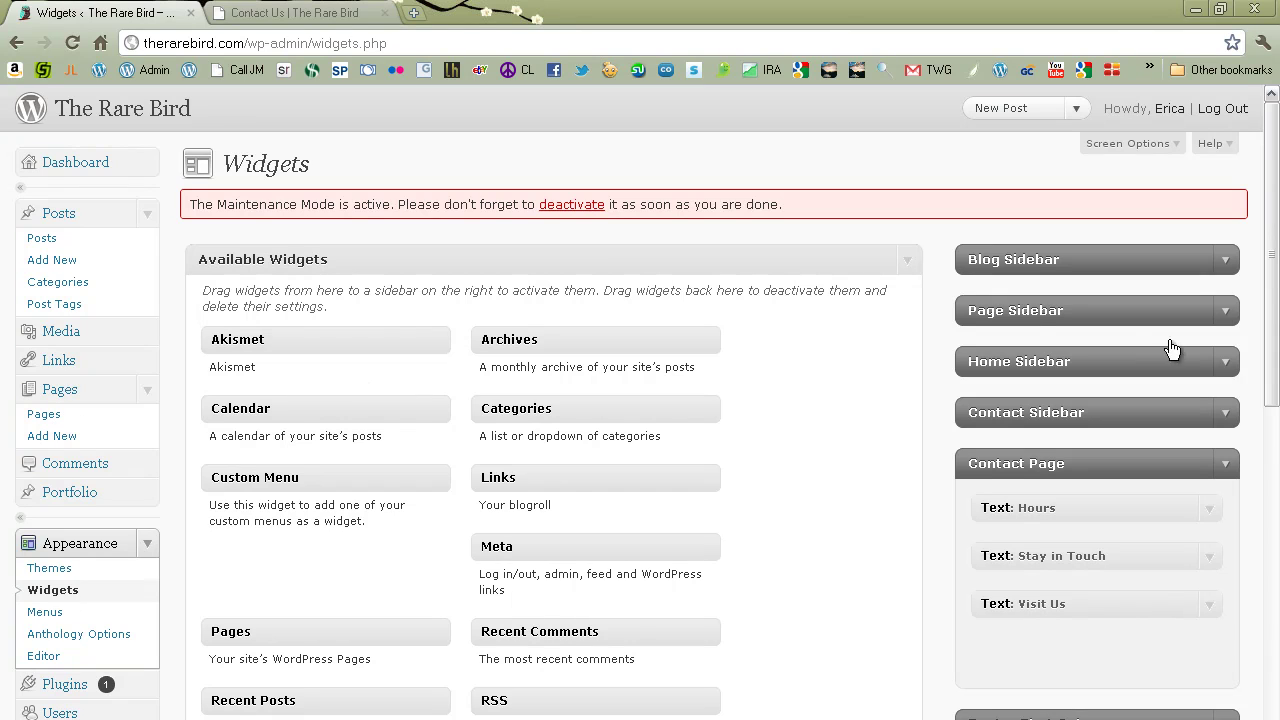
# Expand the Home Sidebar area to check its contents against the available widgets, and collapse it again
pyautogui.click(1232, 365)
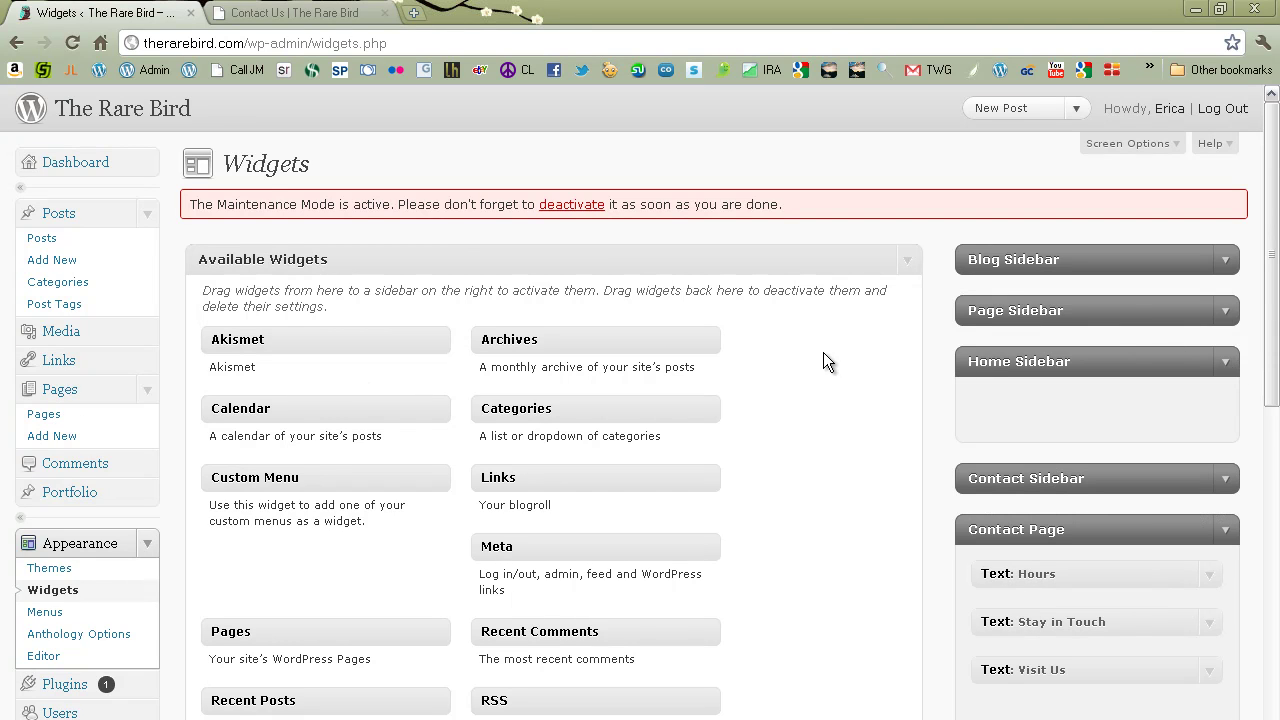
pyautogui.scroll(-3, 805, 369)
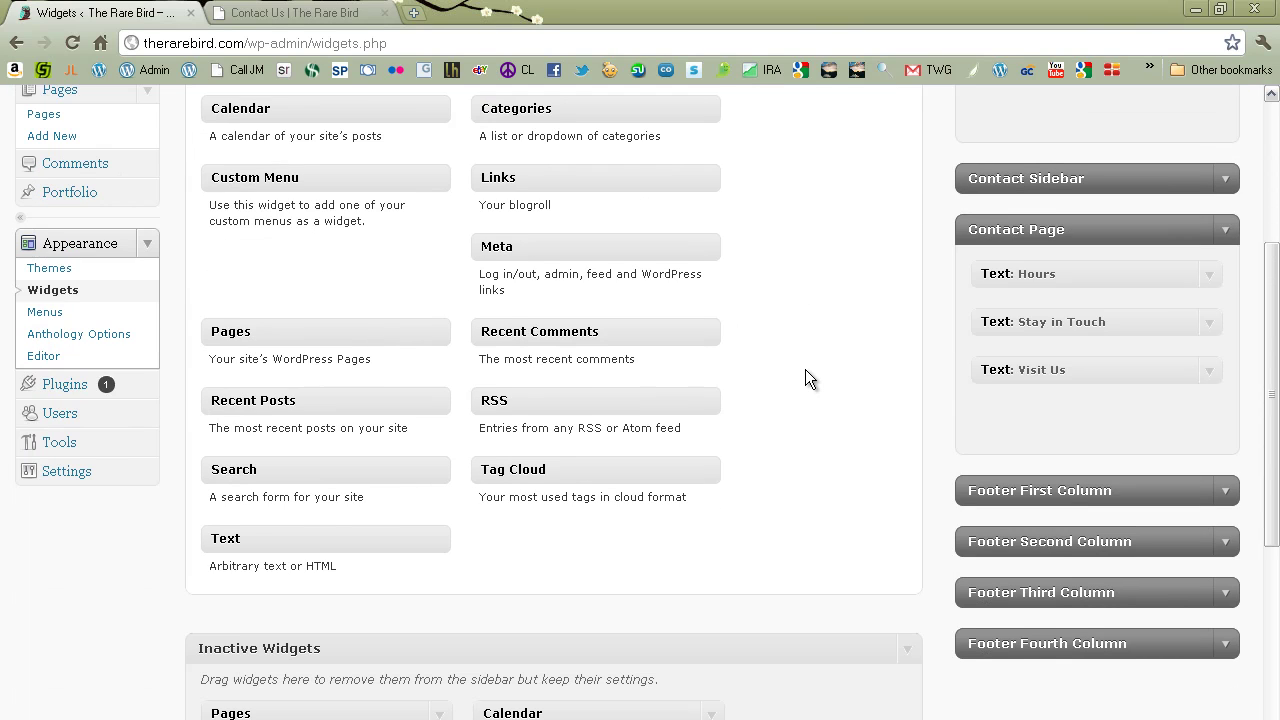
pyautogui.scroll(1, 805, 369)
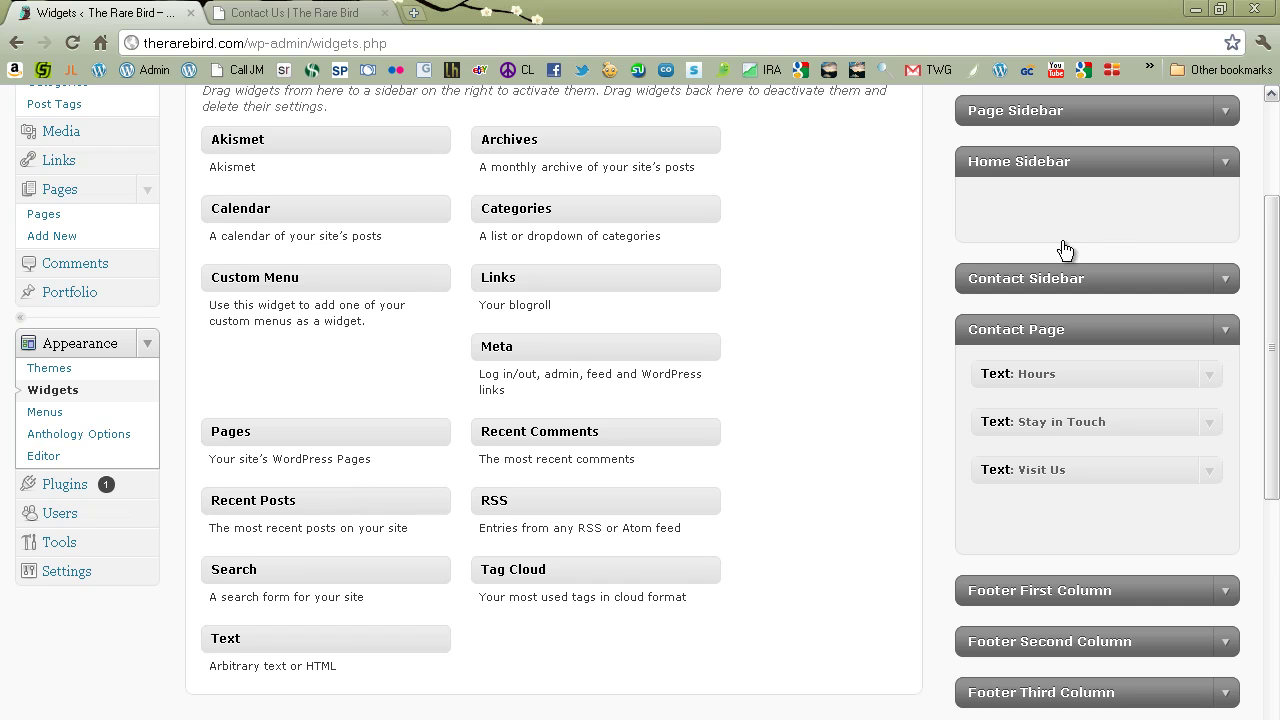
pyautogui.click(1228, 168)
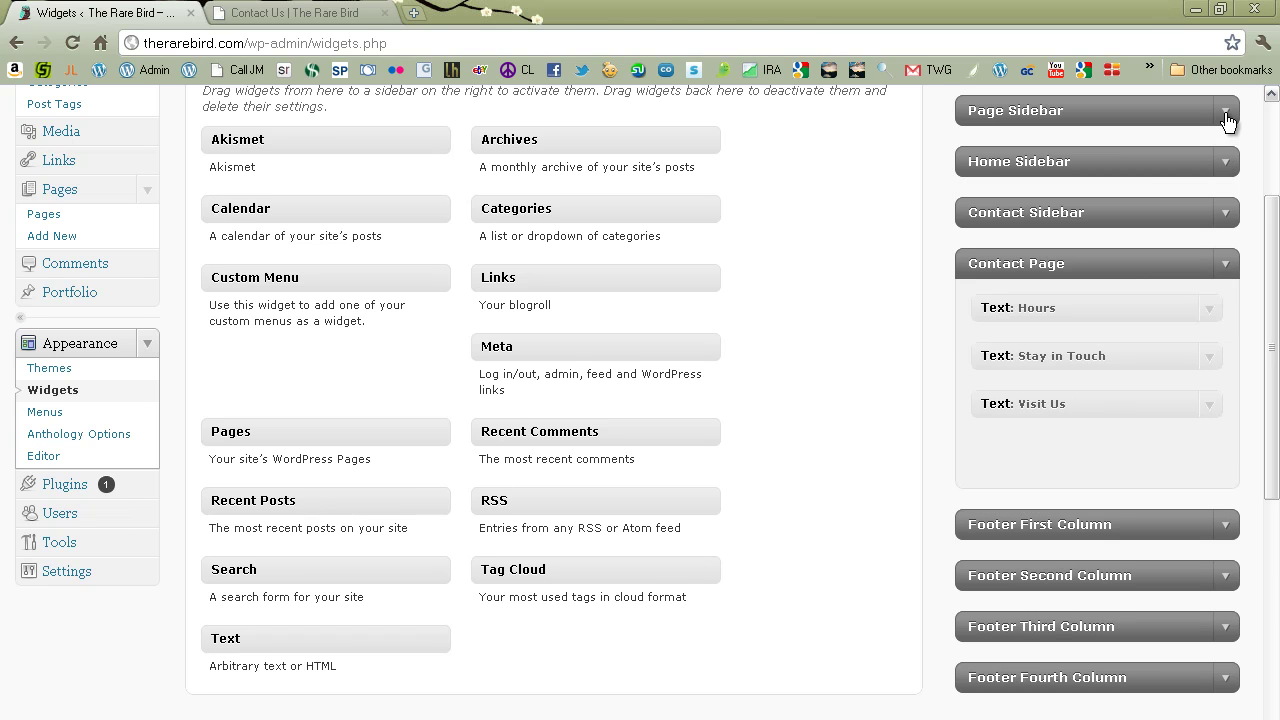
# Expand the Page Sidebar area and add a Recent Posts widget below the Connect With Us text widget
pyautogui.click(1226, 113)
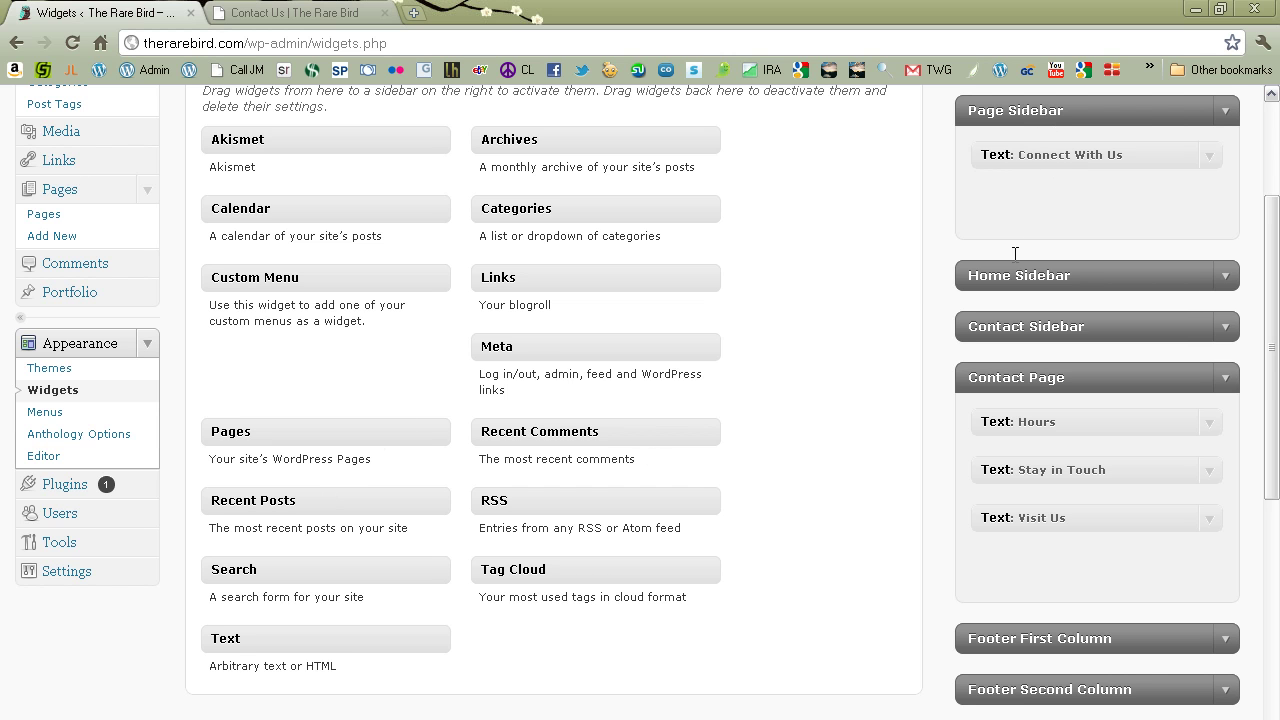
pyautogui.moveTo(372, 495); pyautogui.dragTo(318, 497)
pyautogui.moveTo(613, 342); pyautogui.dragTo(926, 232)
pyautogui.moveTo(1026, 205); pyautogui.dragTo(1101, 195)
pyautogui.moveTo(1093, 200); pyautogui.dragTo(1093, 200)
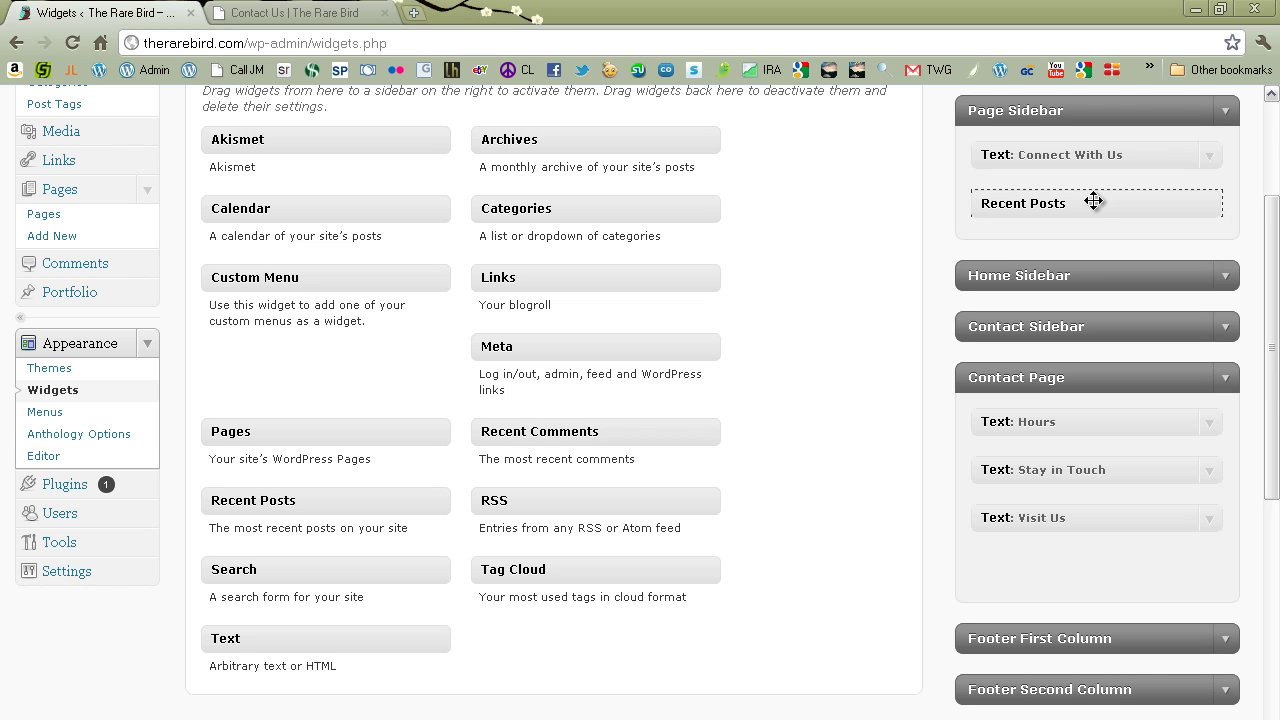
# Place the Recent Posts widget below Connect With Us in the Page Sidebar, title it "What's Hot?" and save it
pyautogui.moveTo(1093, 200); pyautogui.dragTo(1058, 196)
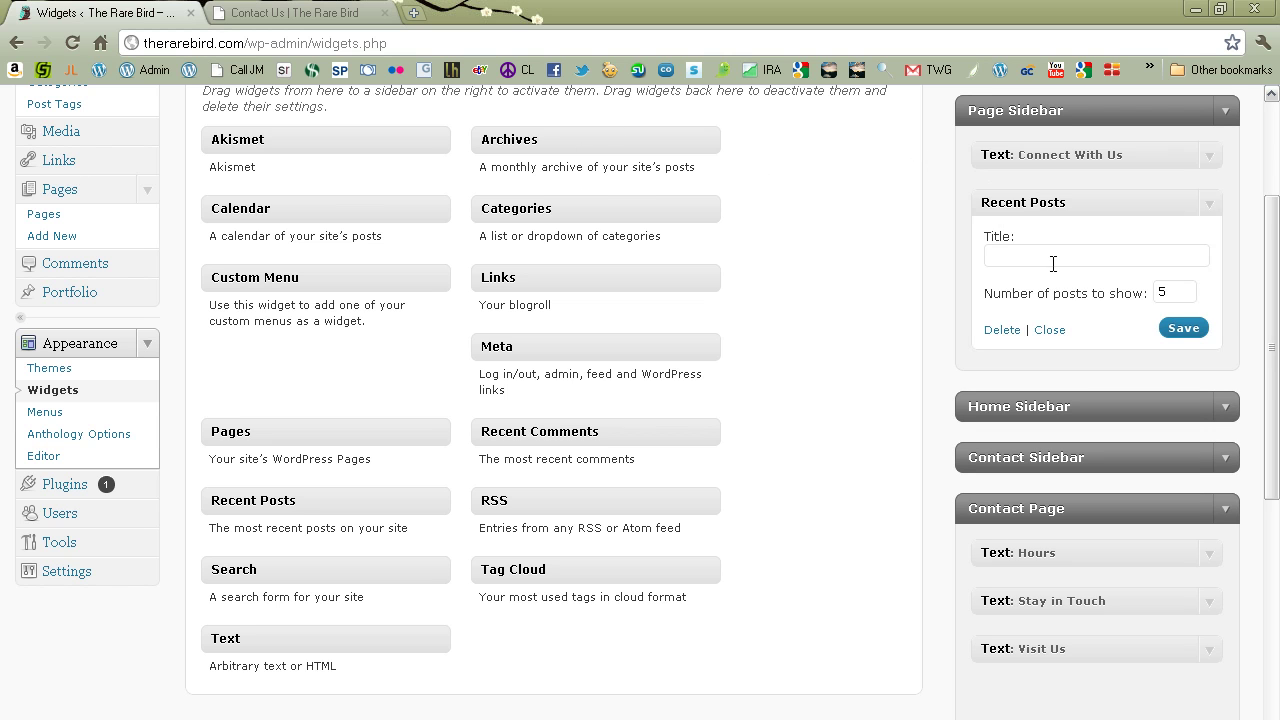
pyautogui.click(1051, 254)
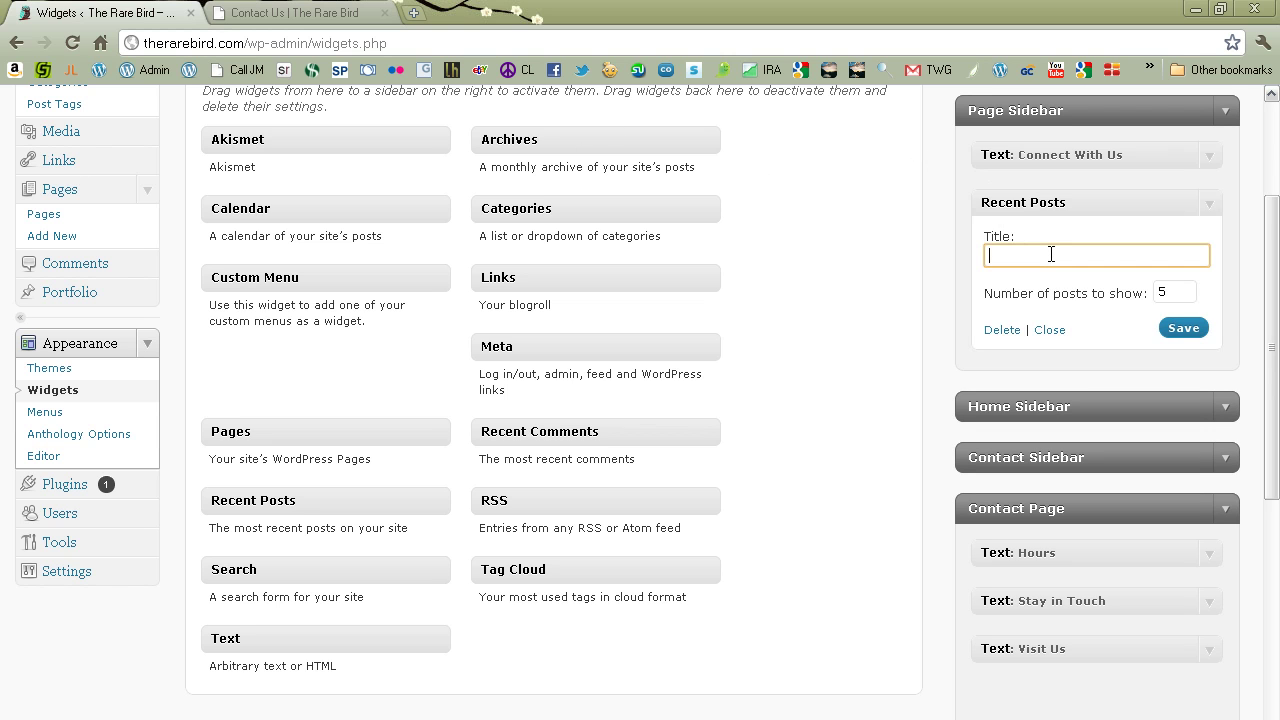
pyautogui.write("What's How")
pyautogui.press('BackSpace')
pyautogui.write('t?')
pyautogui.click(1189, 334)
# Open the site's live home page and check the What's Hot? section in its sidebar
pyautogui.click(276, 12)
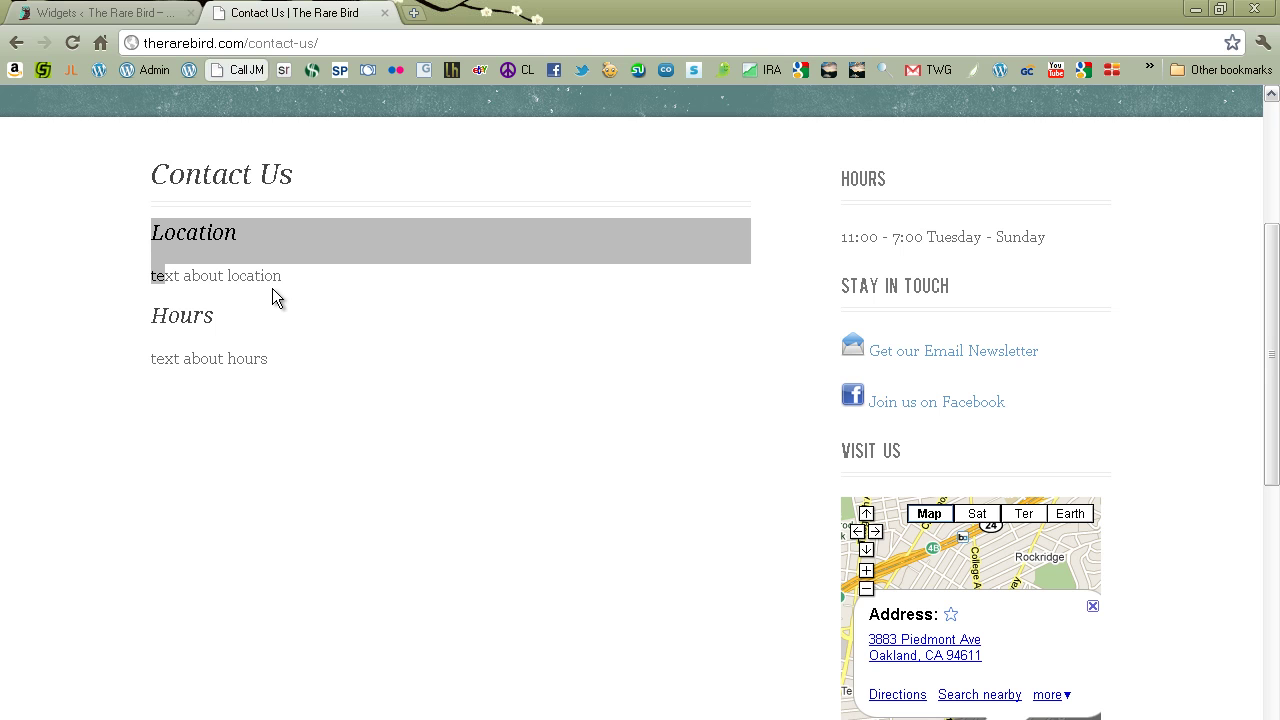
pyautogui.scroll(3, 384, 277)
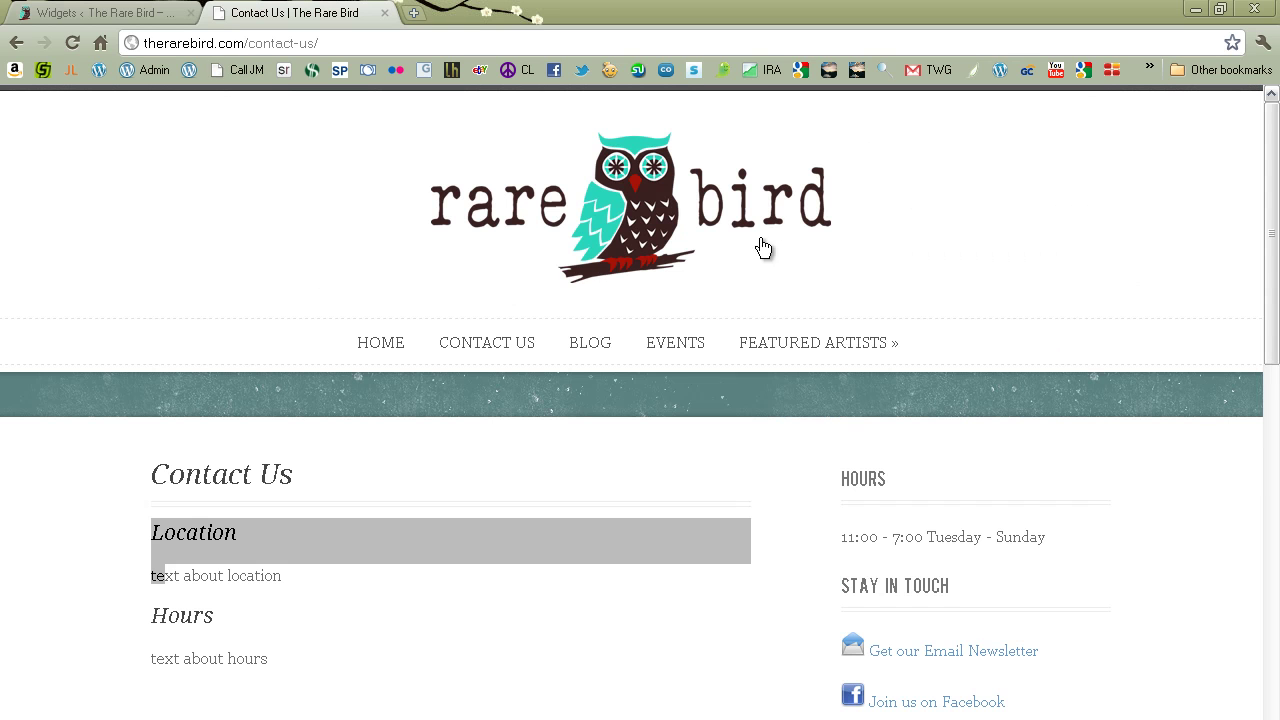
pyautogui.click(608, 218)
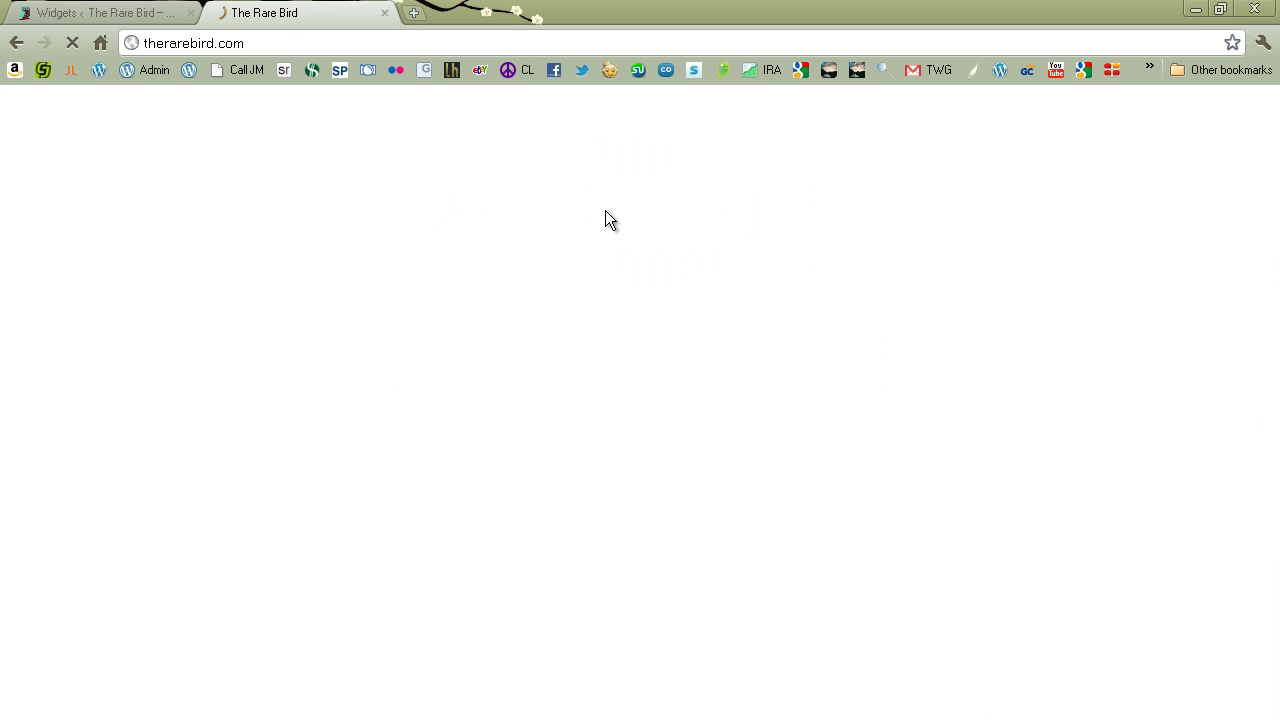
pyautogui.scroll(-1, 986, 347)
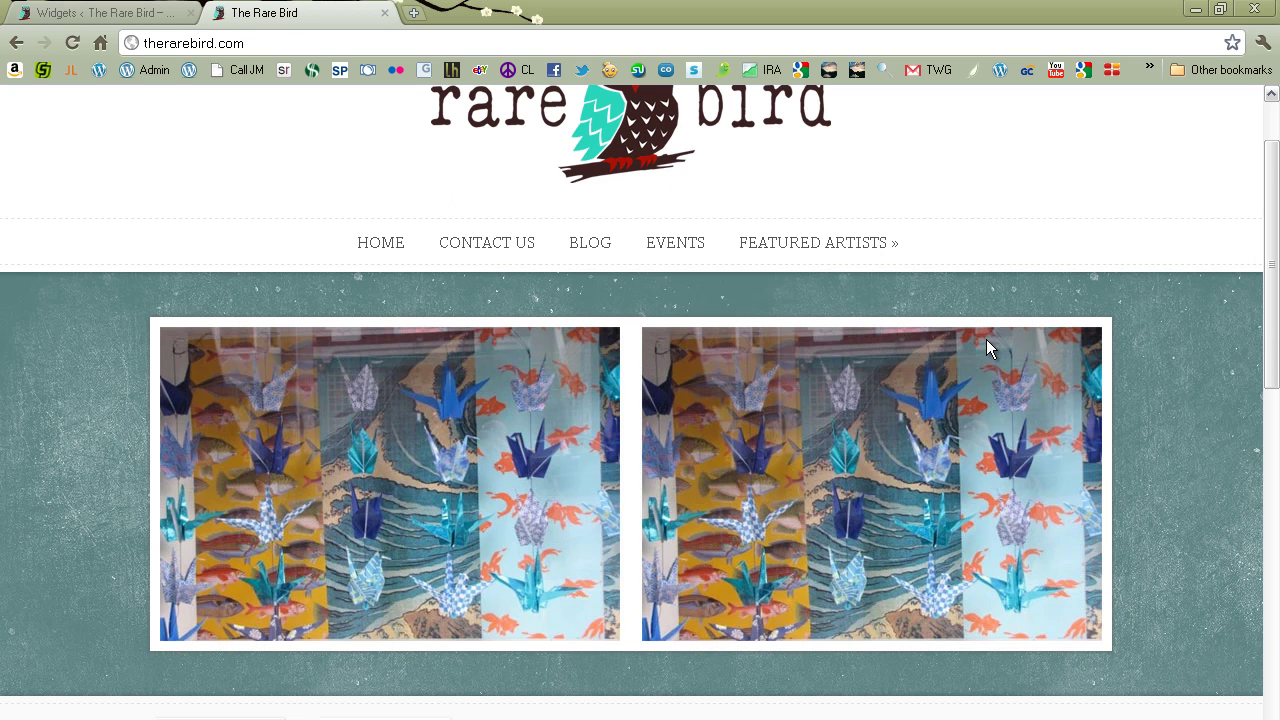
pyautogui.scroll(-5, 986, 340)
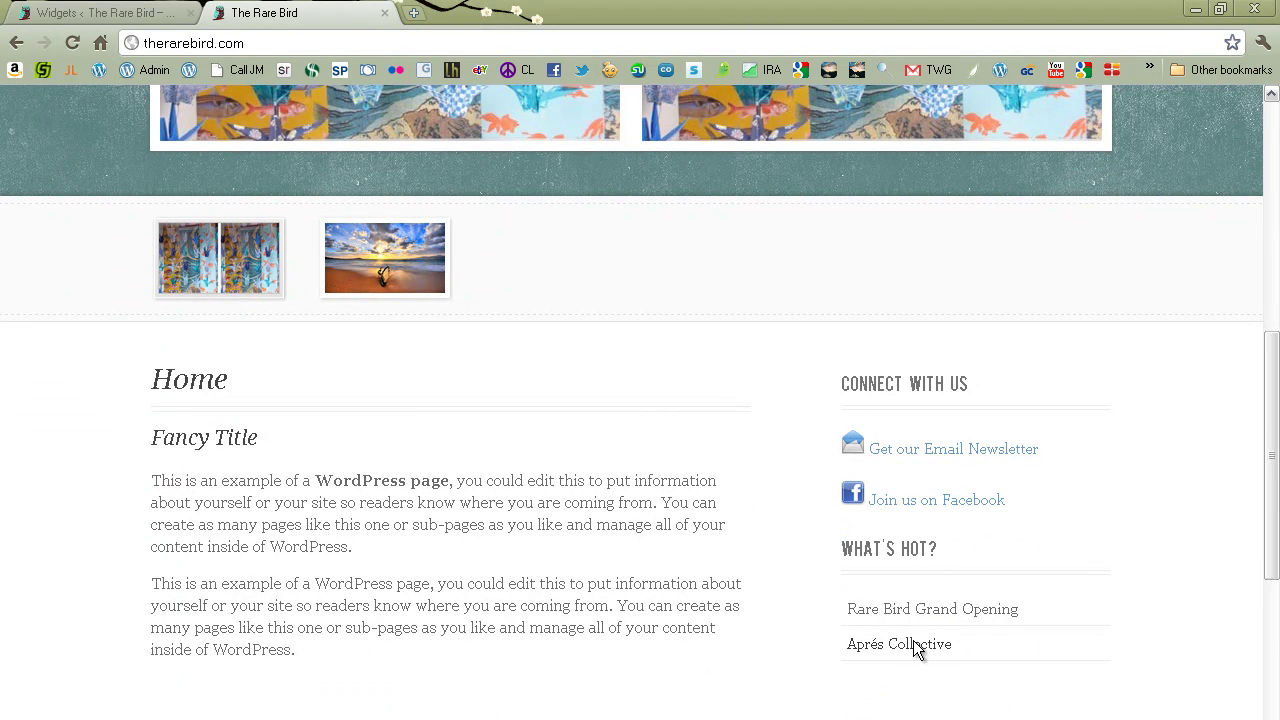
# Set the What's Hot? widget's number of posts to show to 3 and save, change it to 4, save again and collapse the widget
pyautogui.click(57, 16)
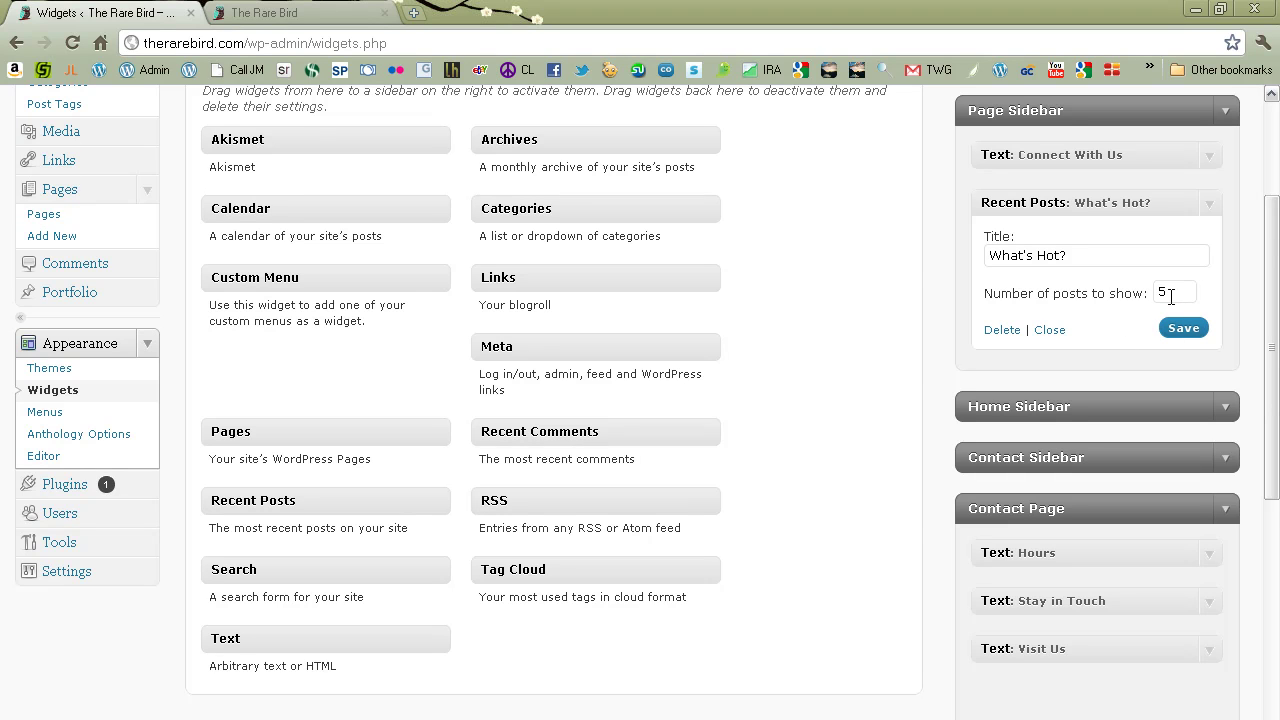
pyautogui.click(1149, 304)
pyautogui.write('3')
pyautogui.click(1182, 330)
pyautogui.doubleClick(1164, 291)
pyautogui.write('4')
pyautogui.click(1180, 336)
pyautogui.click(1052, 329)
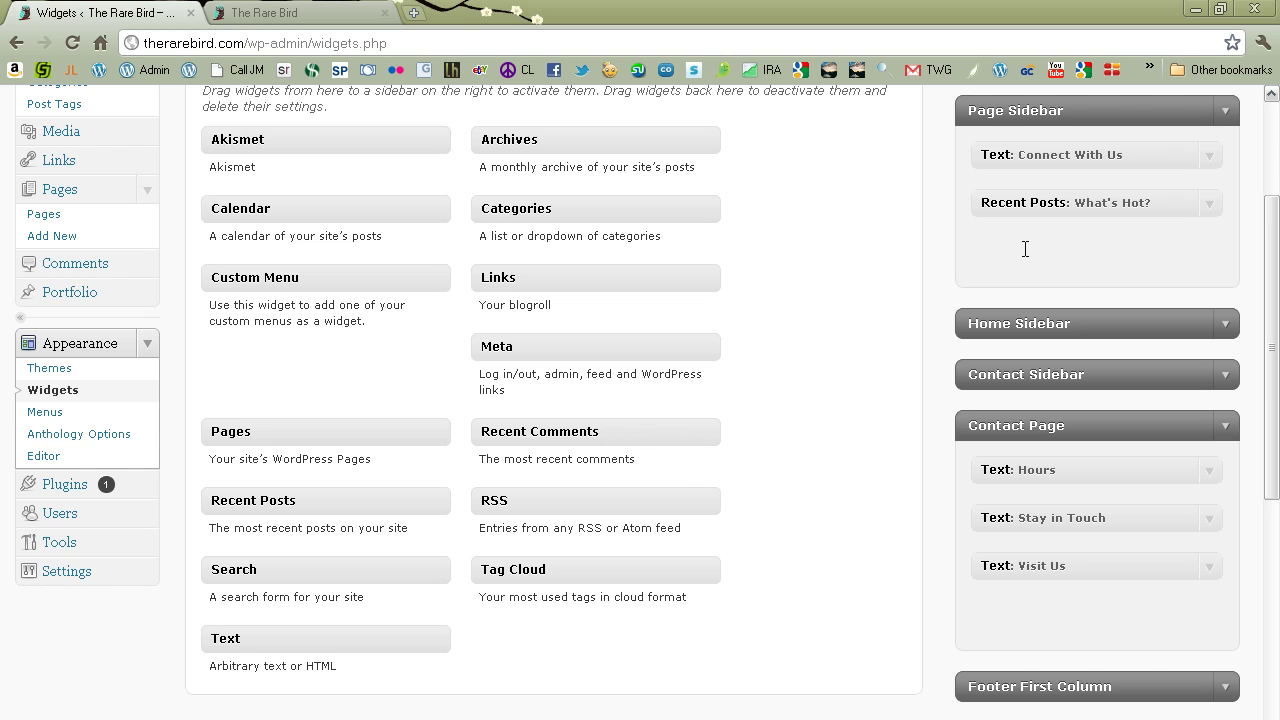
# Add a Text widget below the What's Hot? widget in the Page Sidebar and title it "Welcome"
pyautogui.moveTo(226, 638); pyautogui.dragTo(247, 622)
pyautogui.moveTo(1025, 249); pyautogui.dragTo(1086, 242)
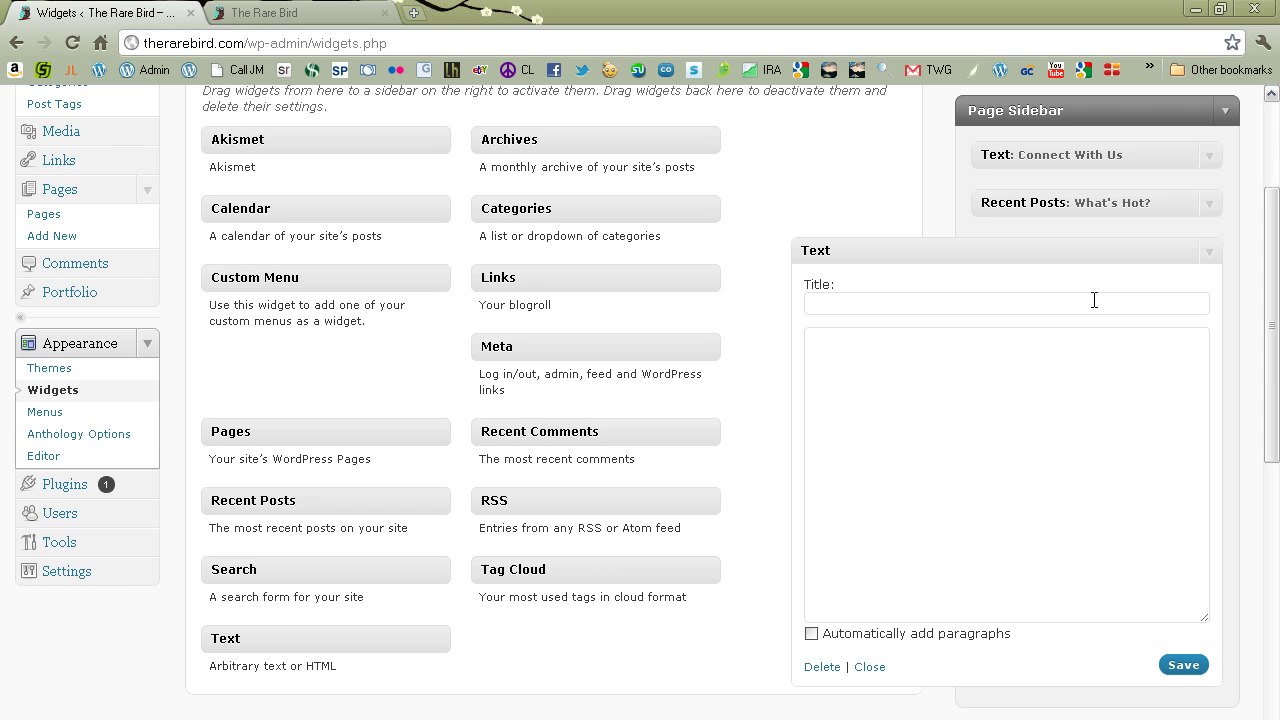
pyautogui.click(1047, 307)
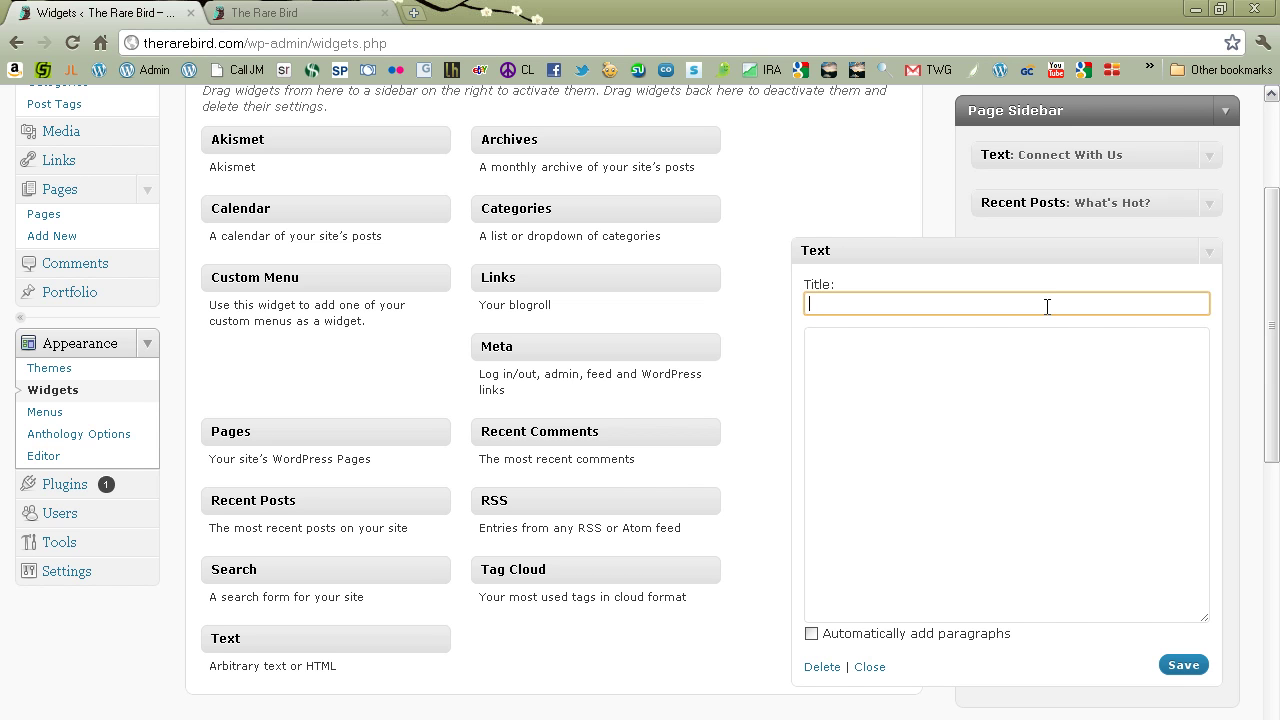
pyautogui.write('Welcome')
pyautogui.press('Tab')
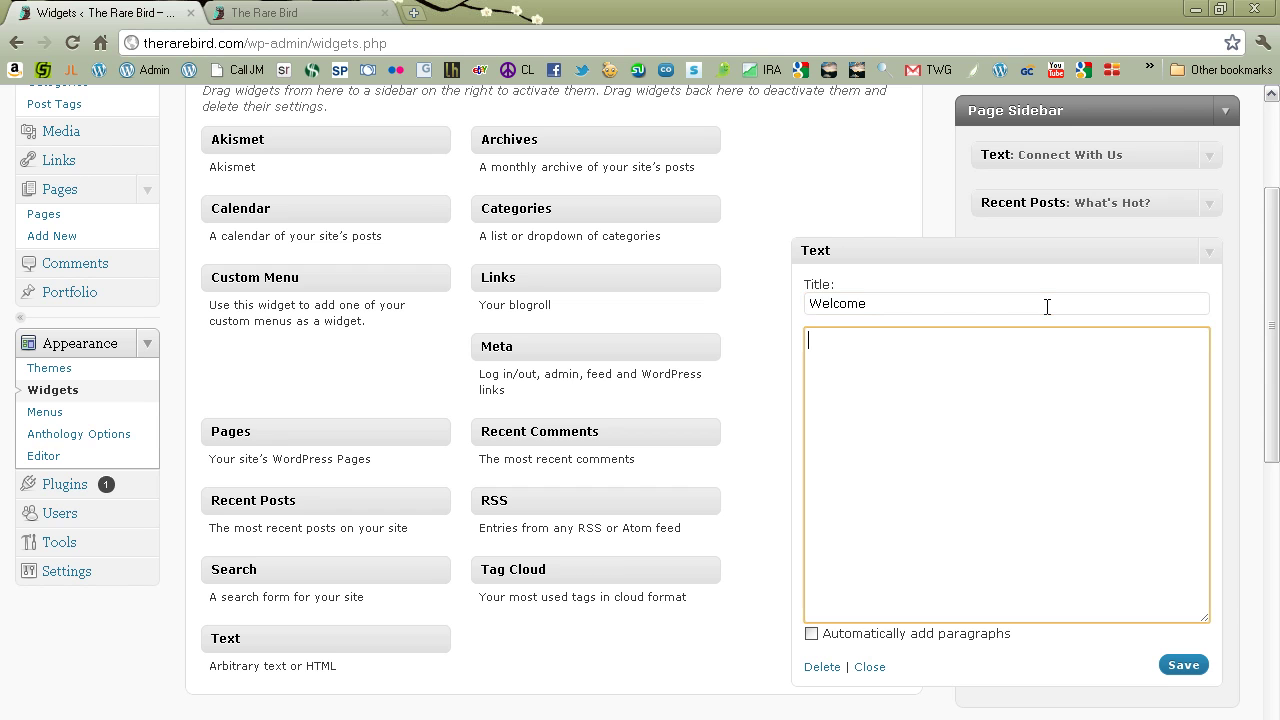
# Enter "Thanks for stopping by our website. Why don't you stop by our store on Piedmont Avenue." as the Welcome widget's text and save it
pyautogui.write("Thanks for stopping by our website. Why don't you stop by our store")
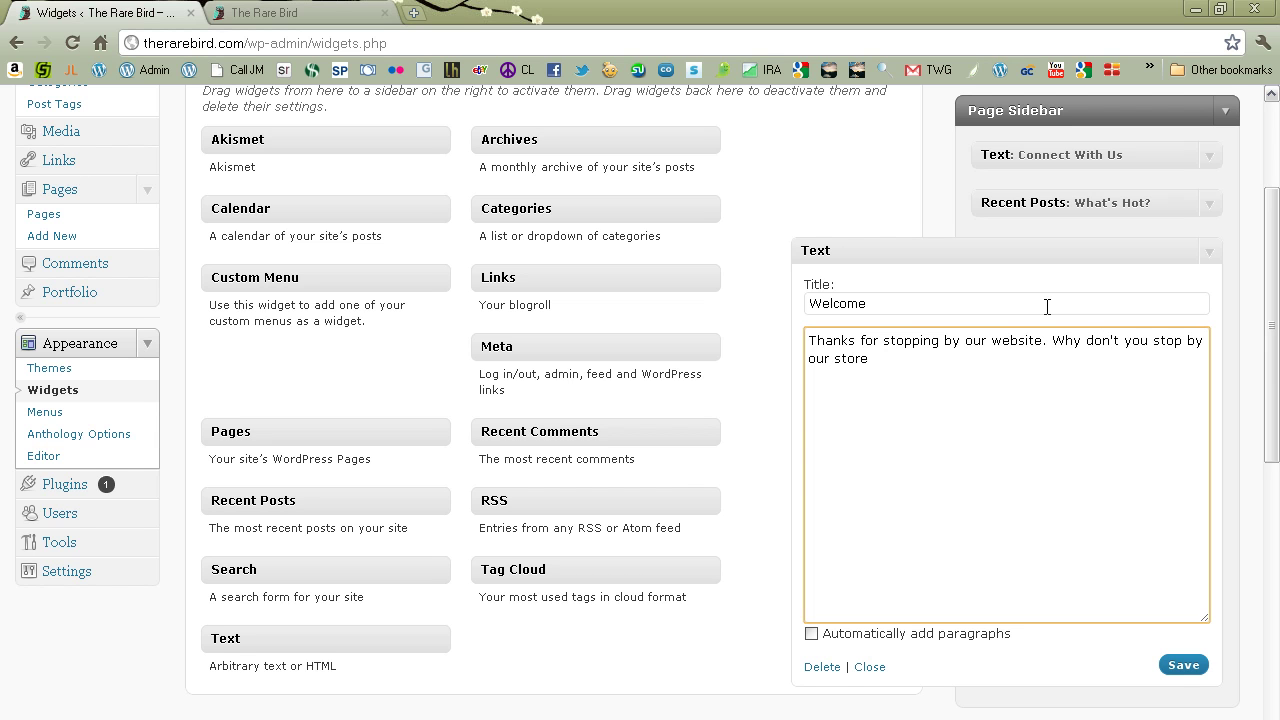
pyautogui.write(' on Piedmont Avenue.')
pyautogui.click(1187, 666)
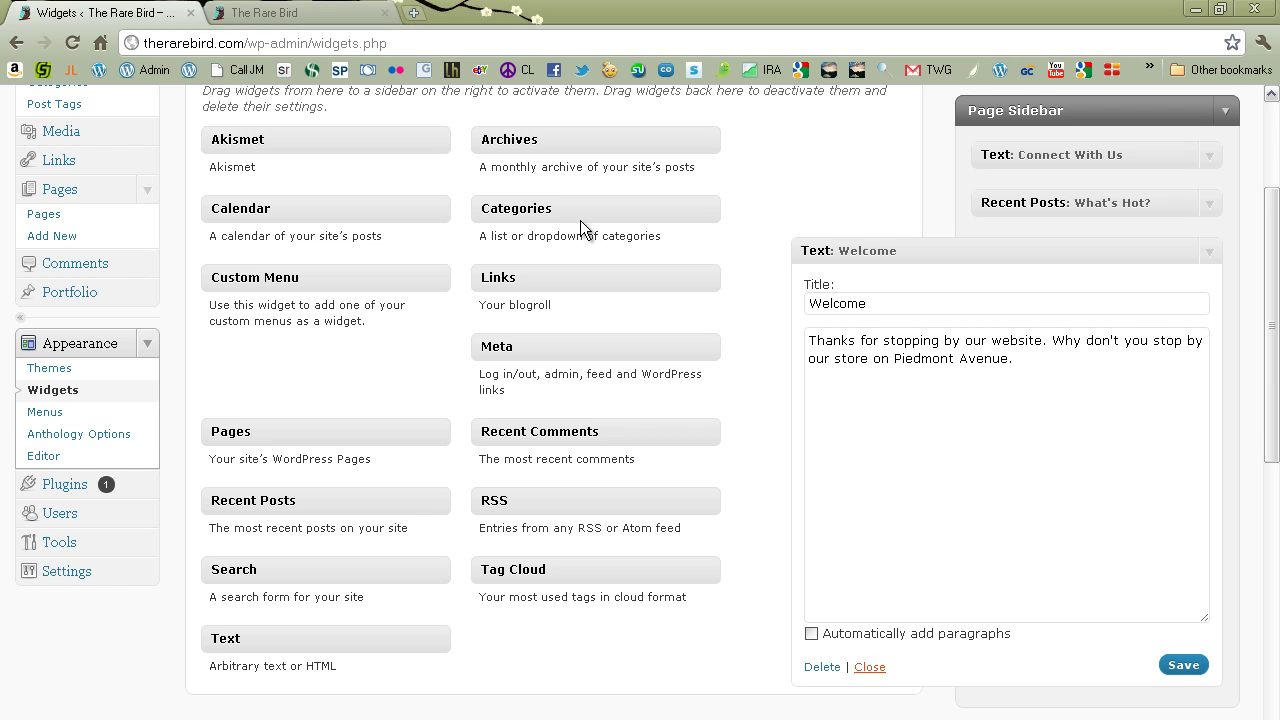
# Reload the live home page and check the Welcome section in its sidebar
pyautogui.click(338, 10)
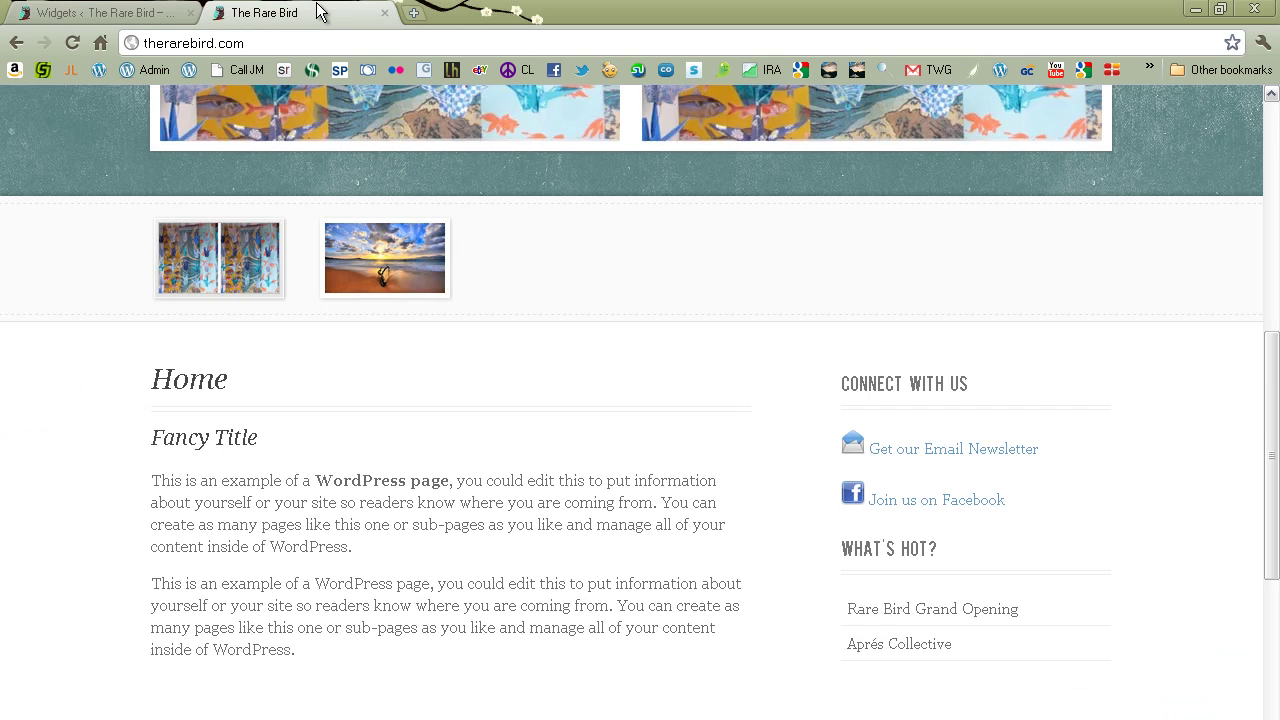
pyautogui.click(66, 46)
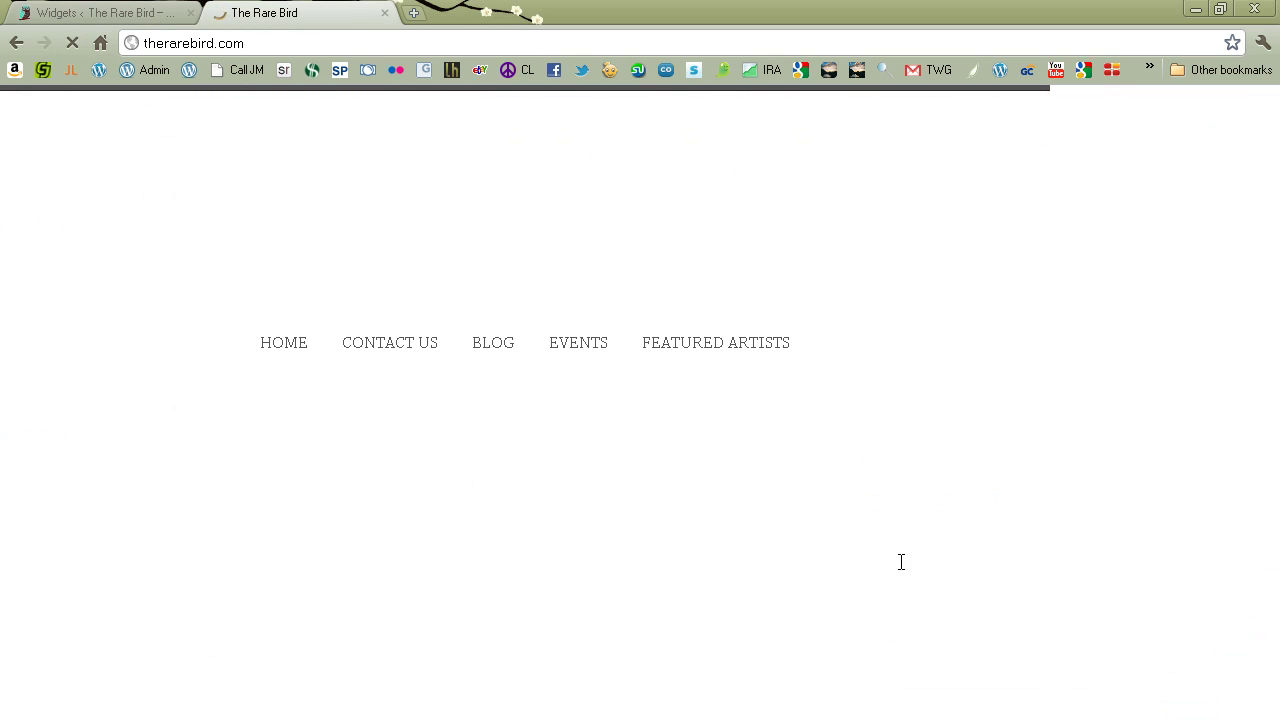
pyautogui.scroll(-5, 932, 537)
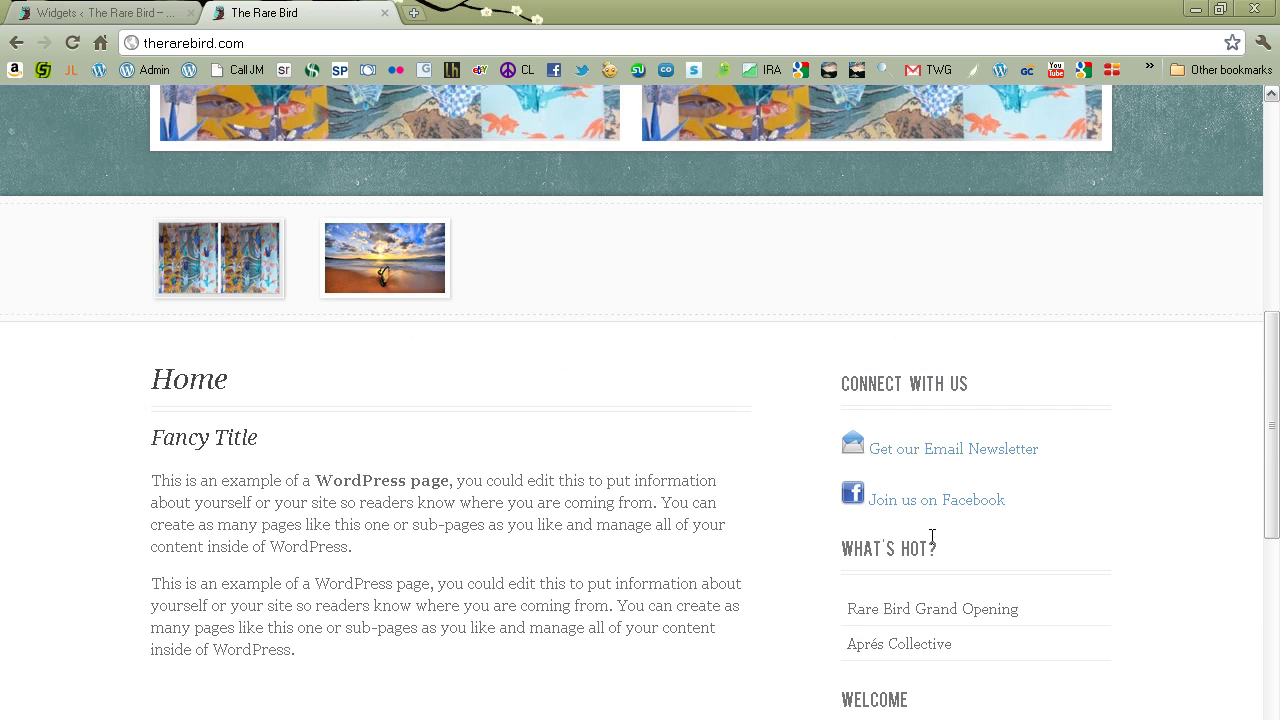
pyautogui.scroll(-1, 932, 537)
pyautogui.scroll(-1, 947, 573)
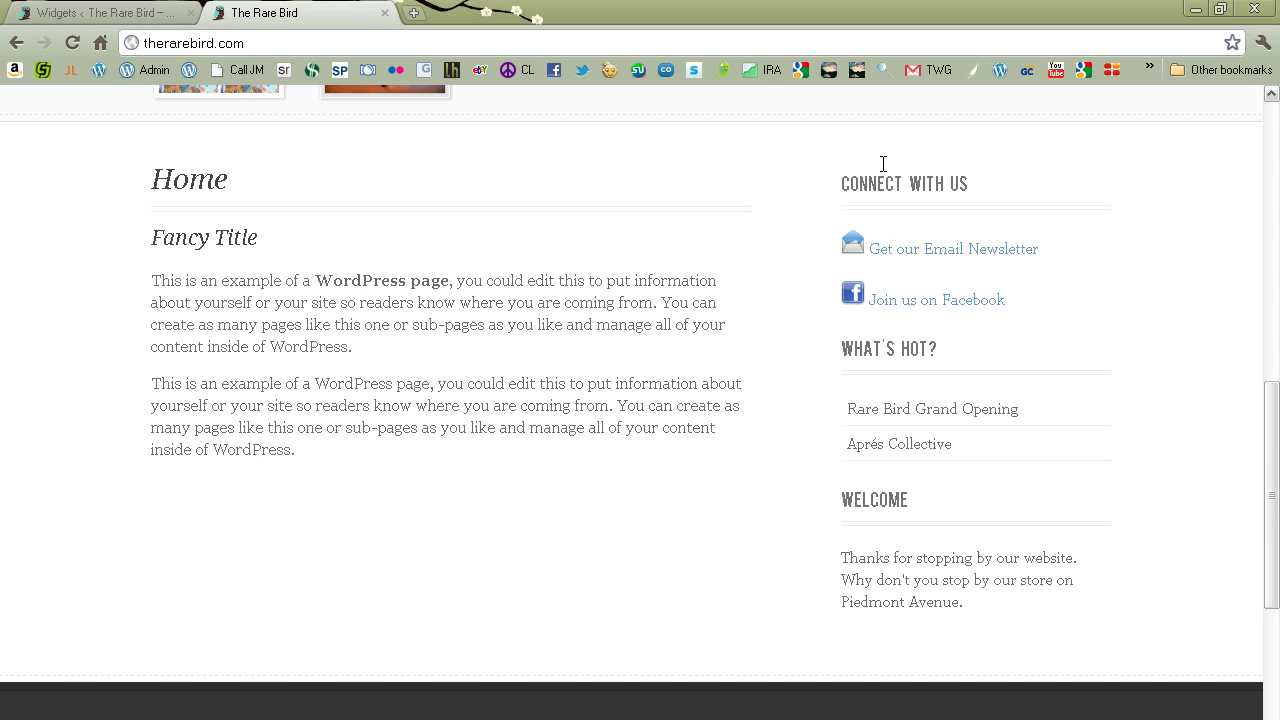
# Move the Welcome widget above Connect With Us in the Page Sidebar and reload the live home page to check the order
pyautogui.click(113, 20)
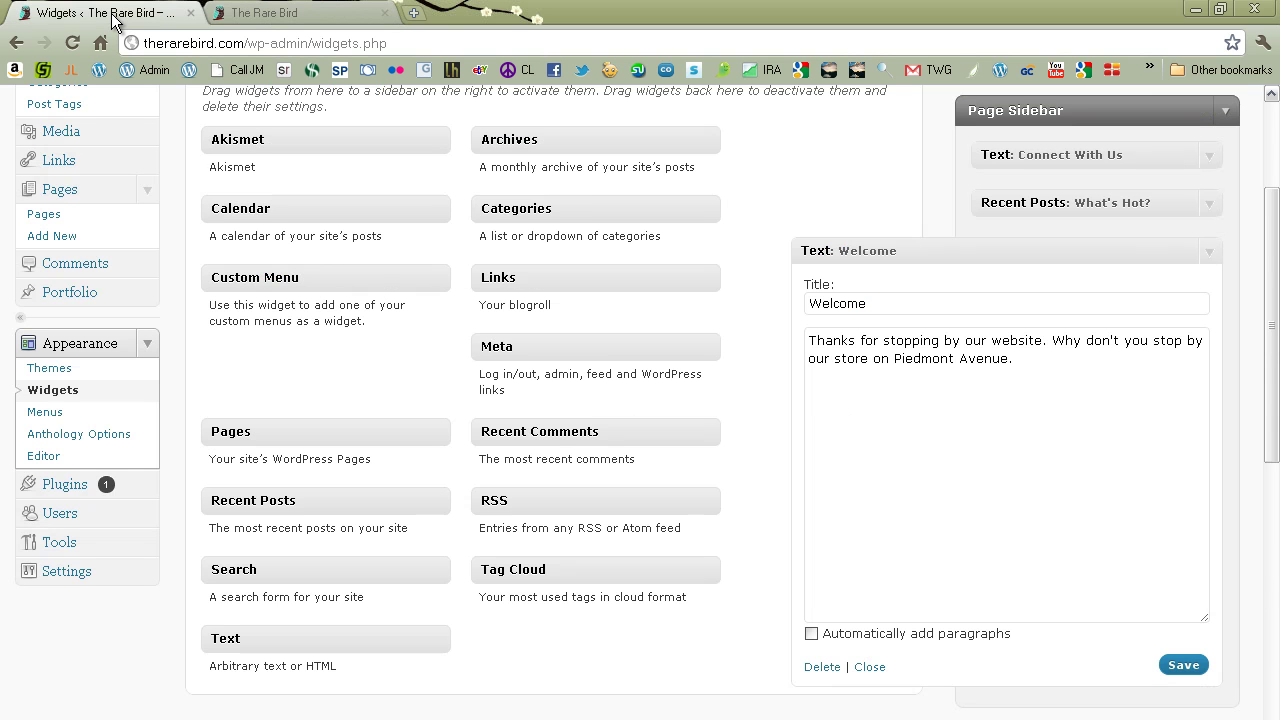
pyautogui.click(866, 666)
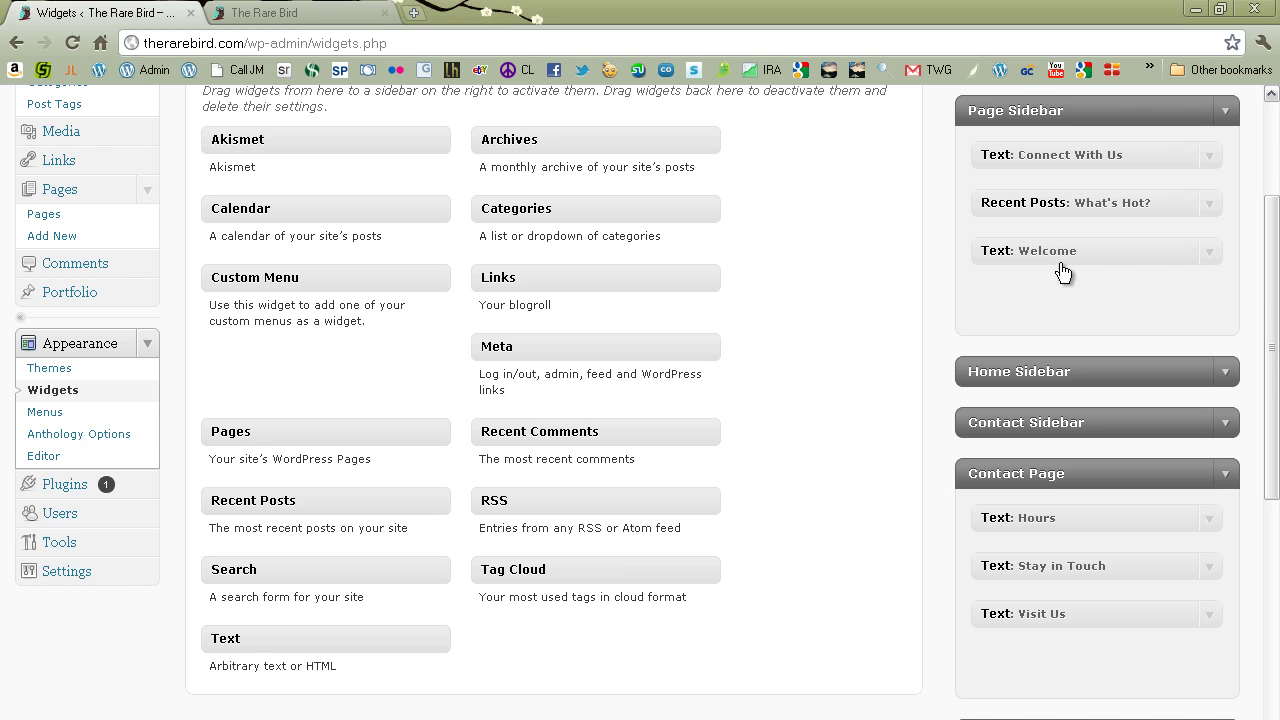
pyautogui.scroll(2, 1069, 297)
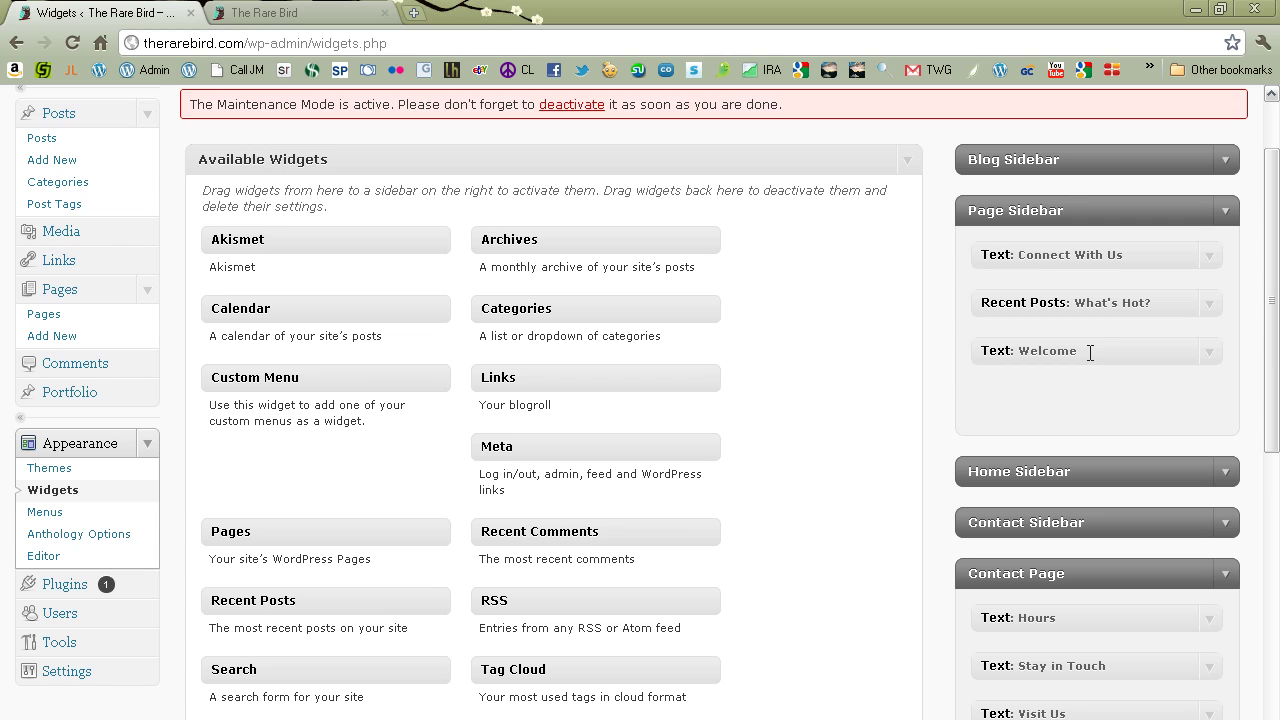
pyautogui.moveTo(1090, 352); pyautogui.dragTo(1109, 257)
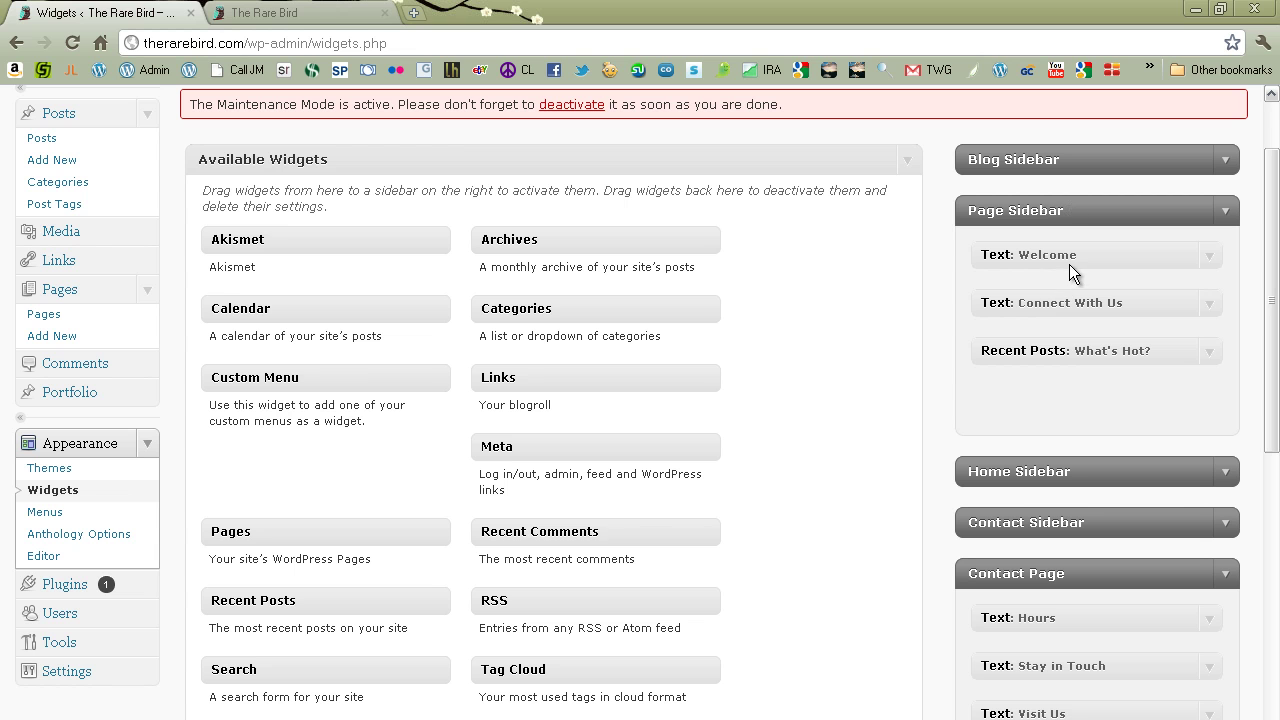
pyautogui.click(320, 15)
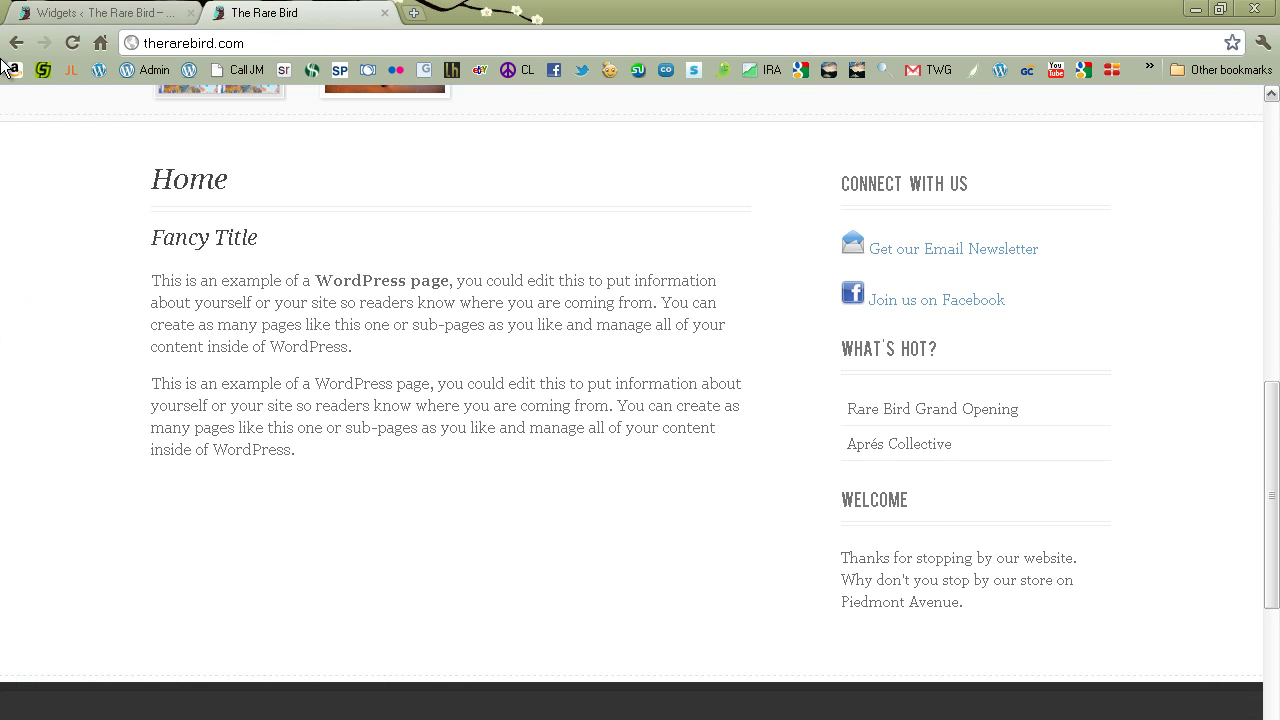
pyautogui.click(68, 46)
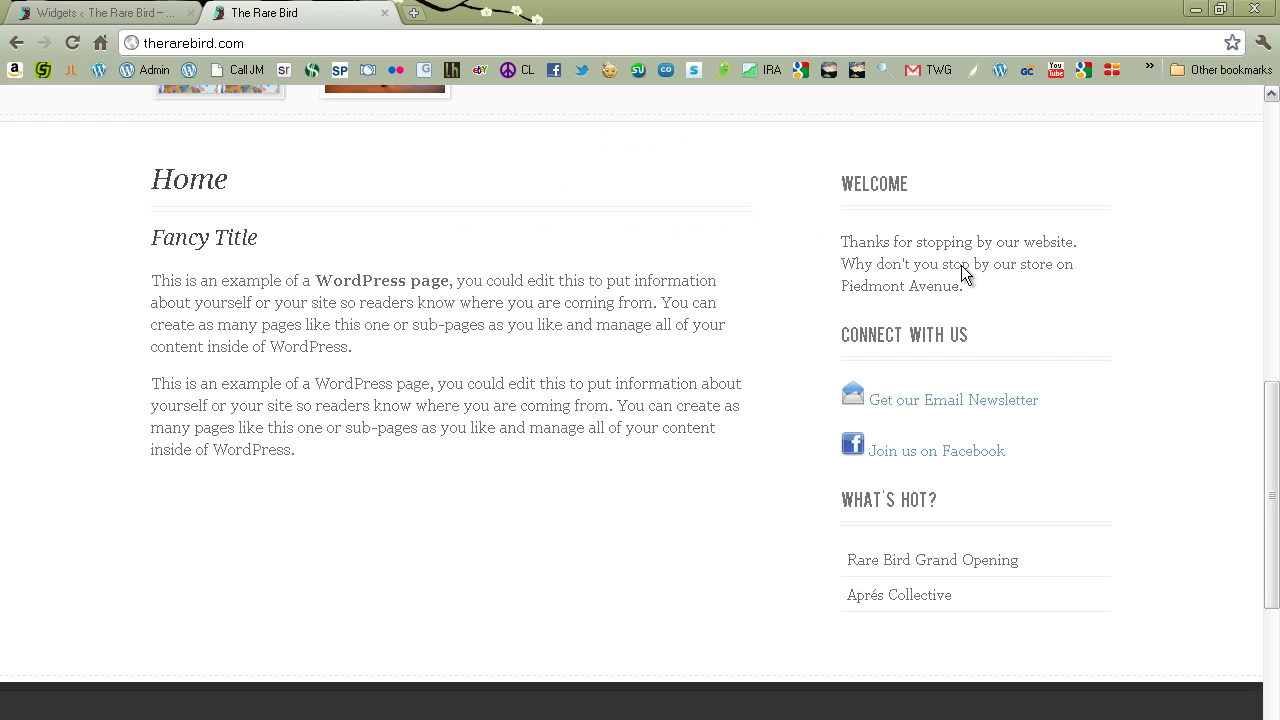
# Delete the Welcome text widget and the What's Hot? Recent Posts widget from the Page Sidebar
pyautogui.click(194, 20)
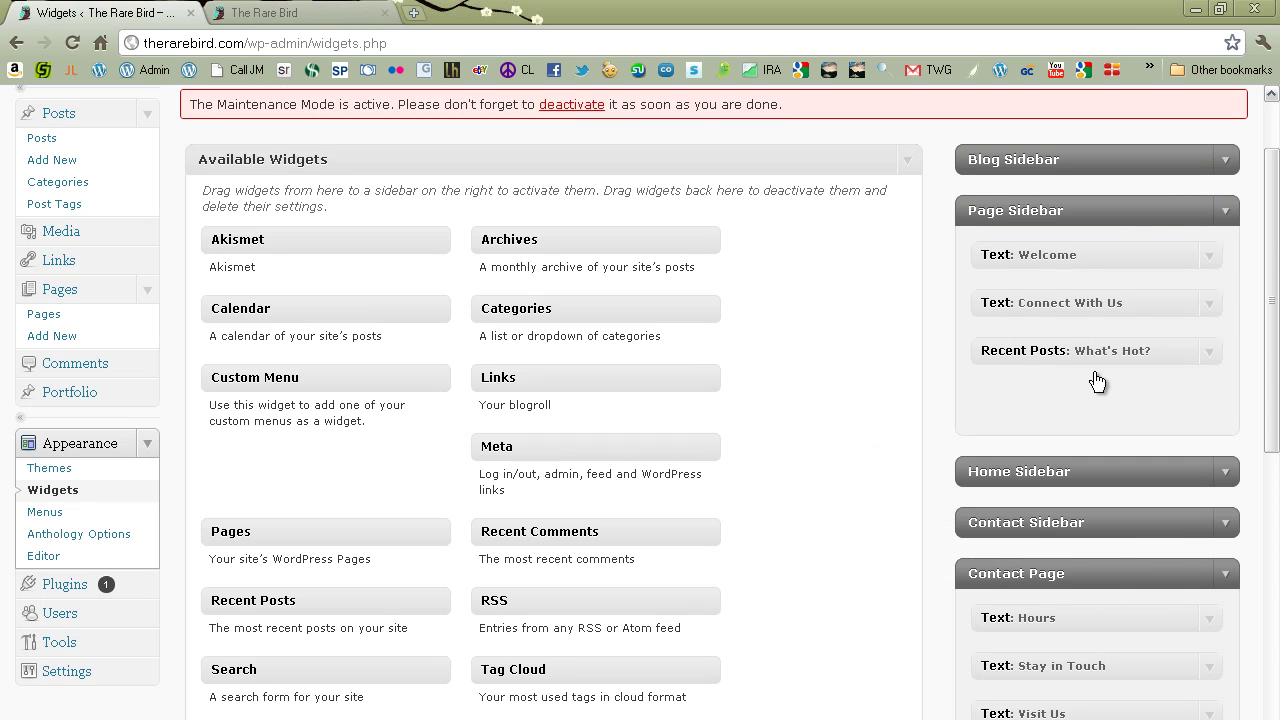
pyautogui.click(1207, 266)
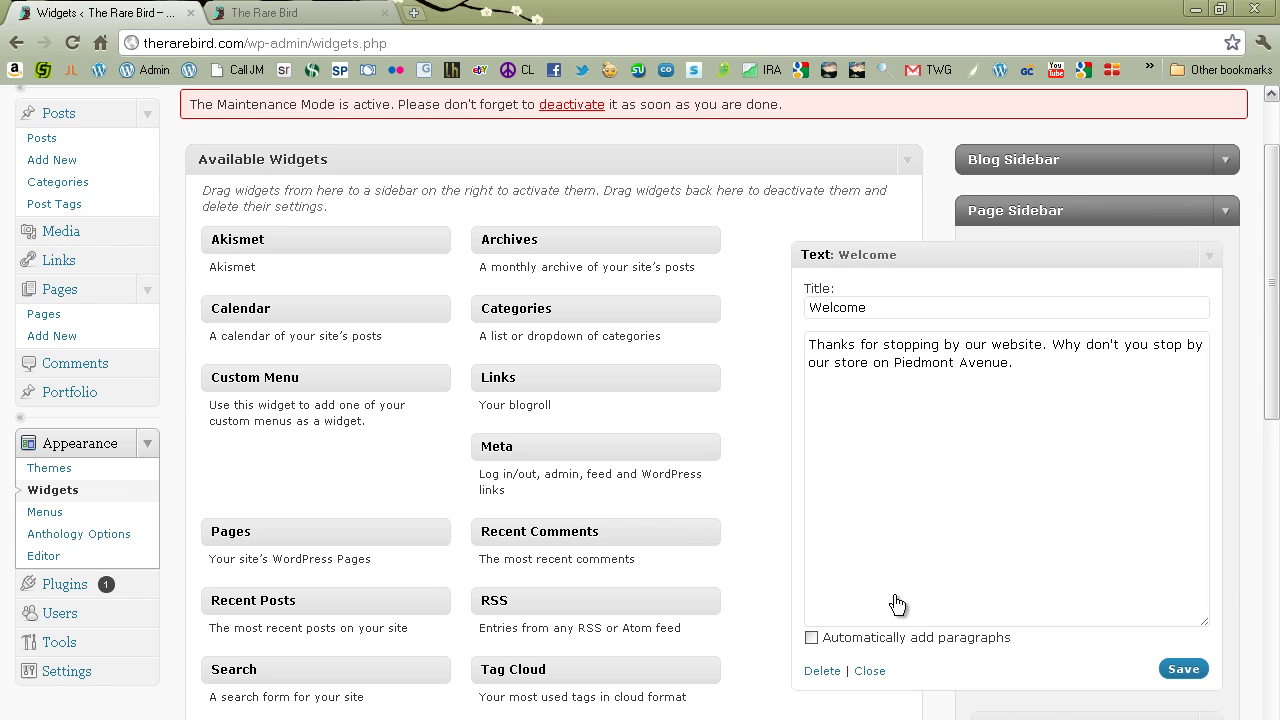
pyautogui.click(822, 672)
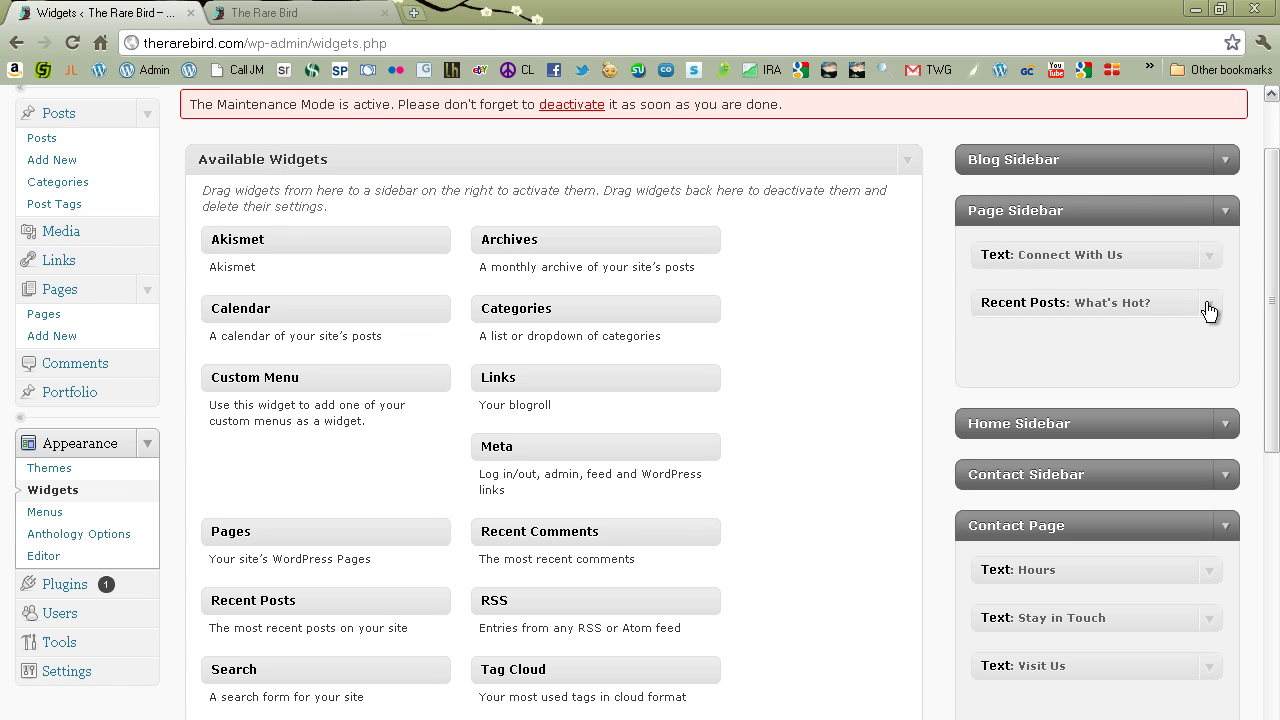
pyautogui.click(1209, 311)
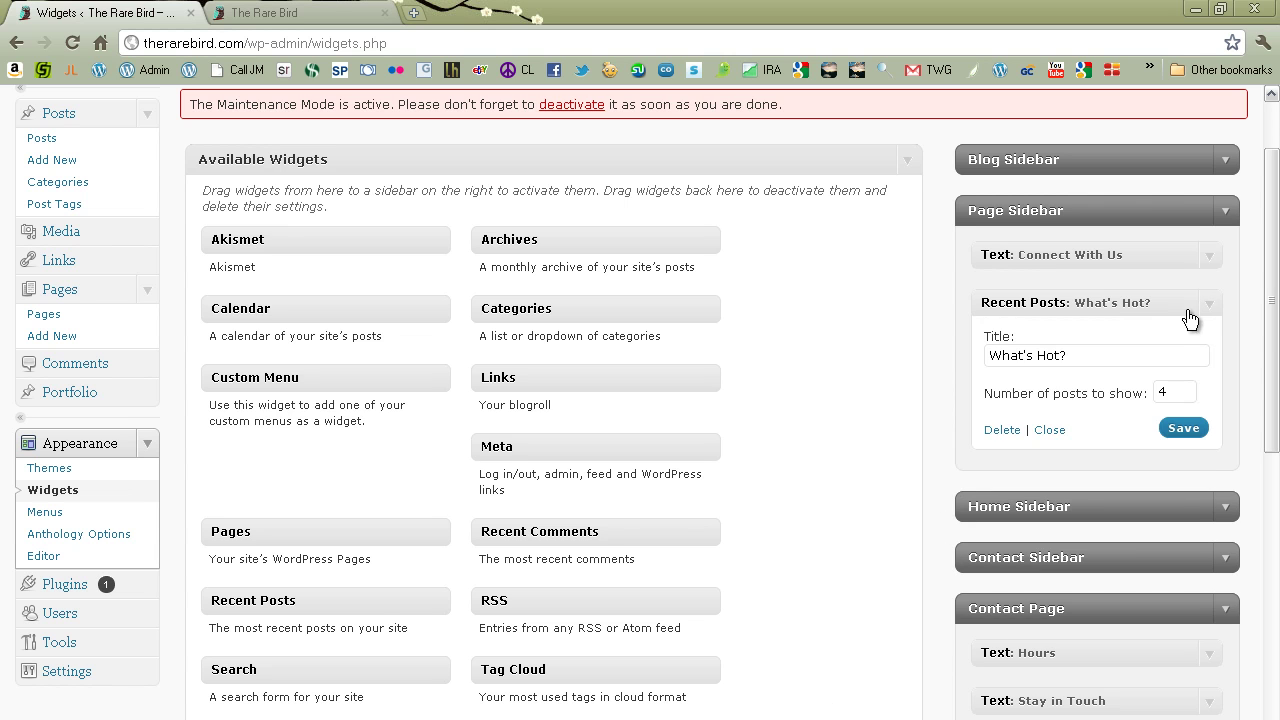
pyautogui.click(997, 436)
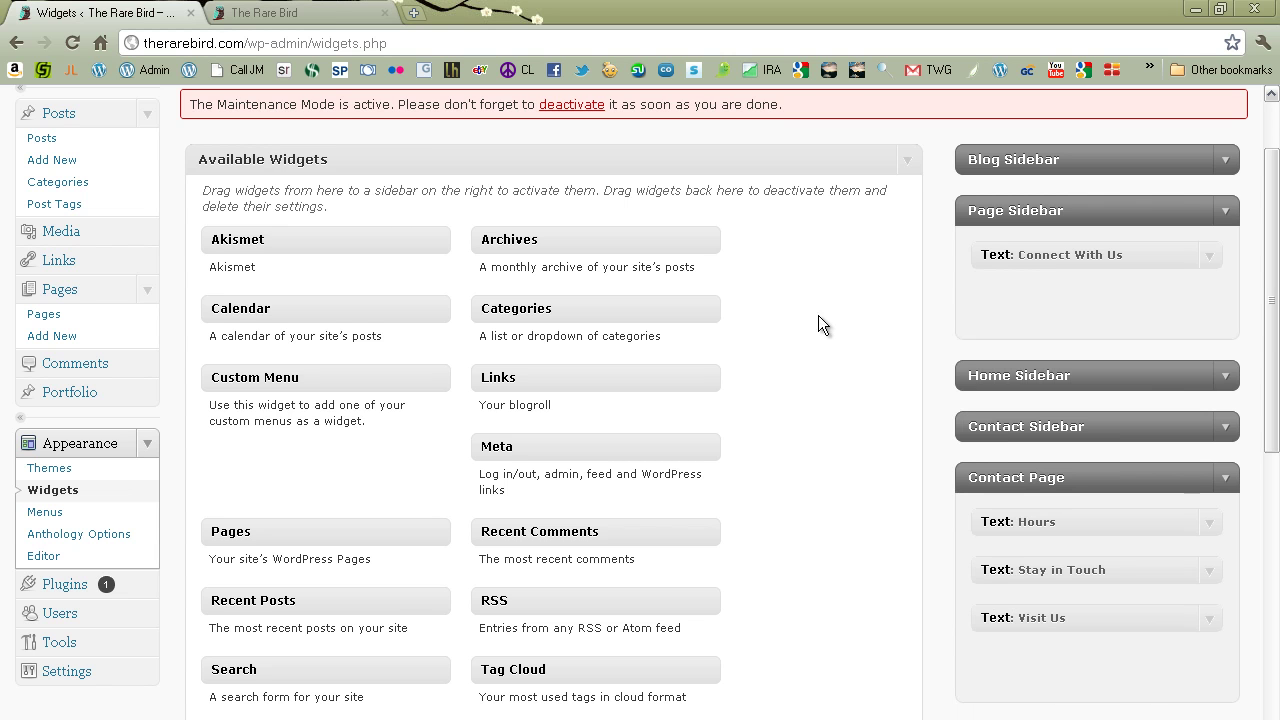
# Reload the live home page and examine its sidebar and footer columns after the widget deletions
pyautogui.click(300, 12)
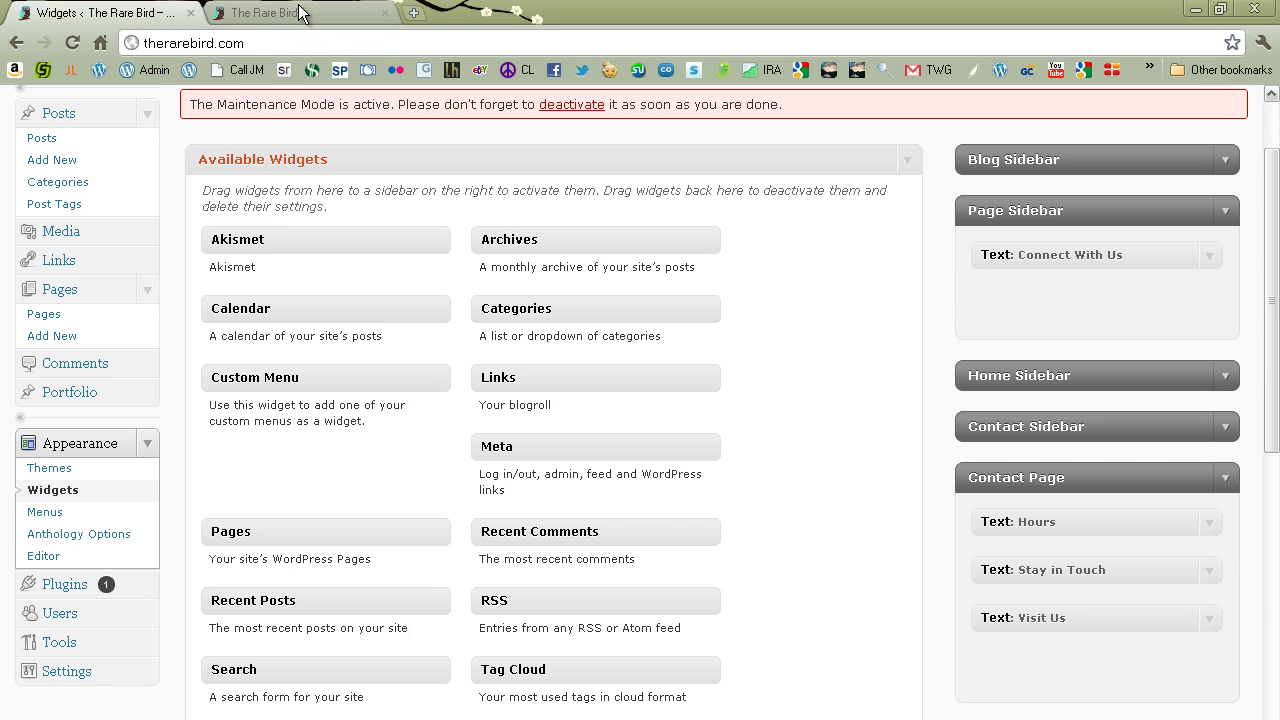
pyautogui.scroll(-3, 245, 510)
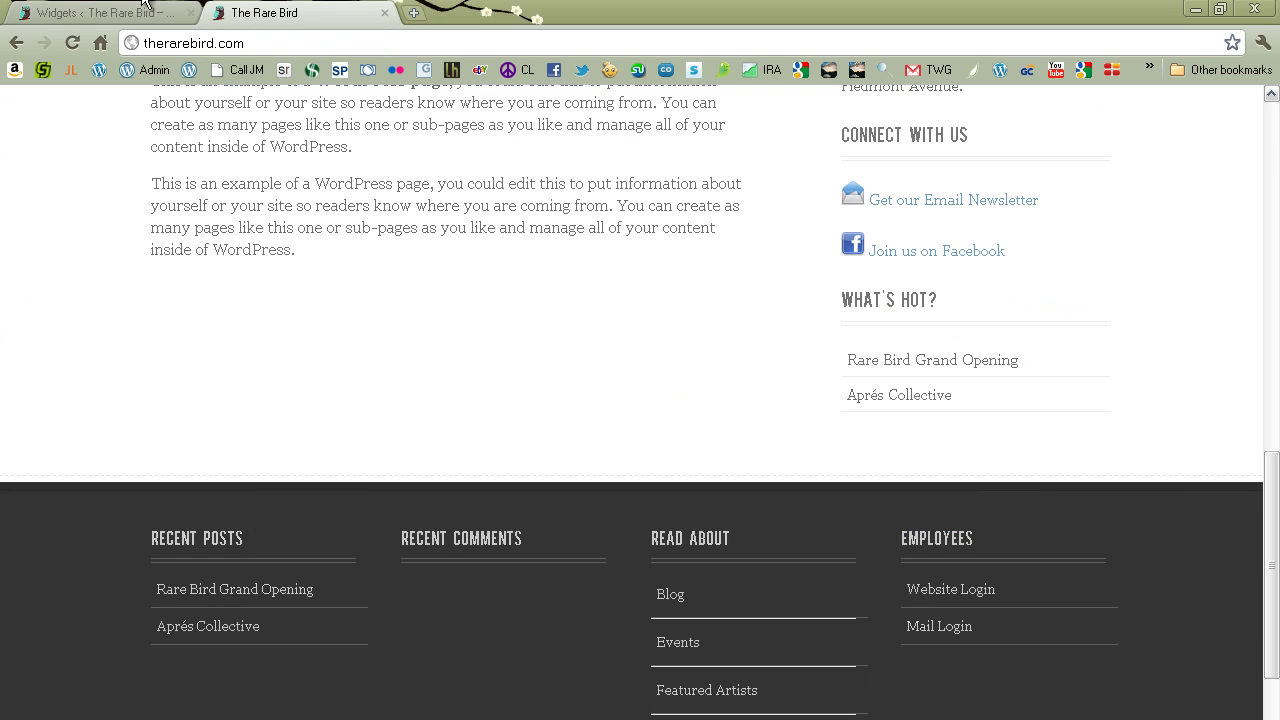
pyautogui.click(72, 44)
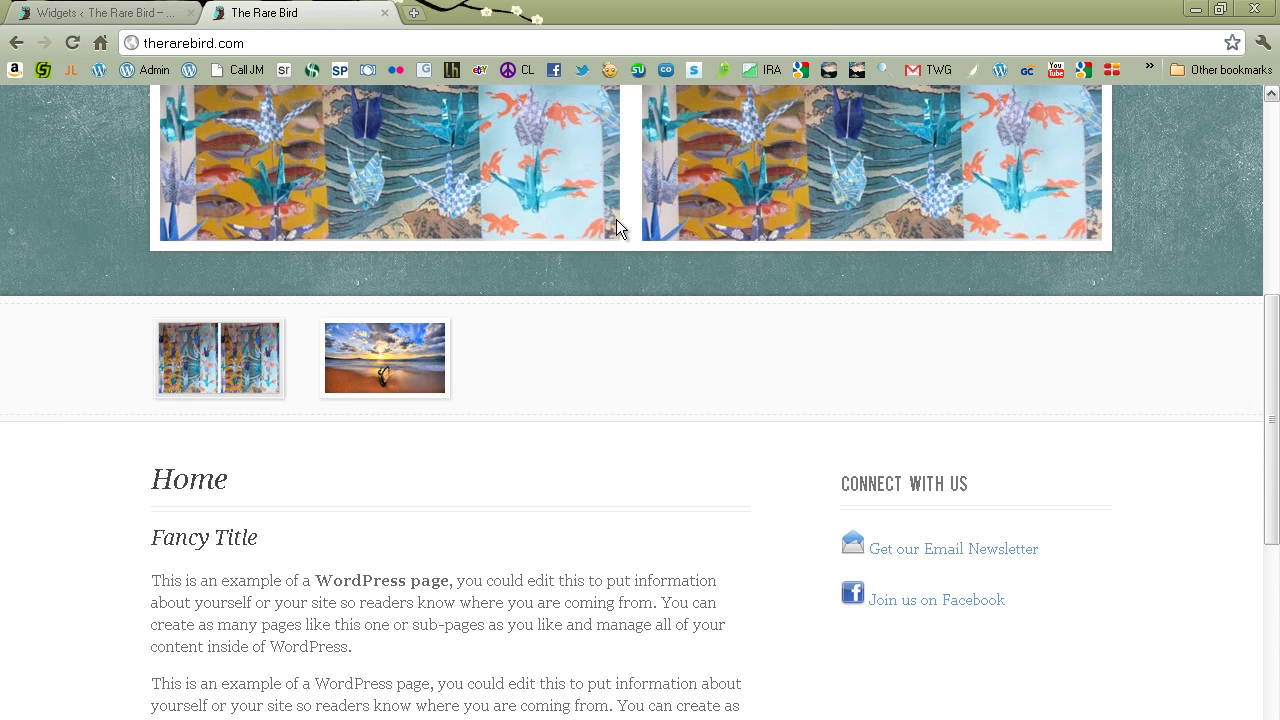
pyautogui.scroll(-5, 648, 391)
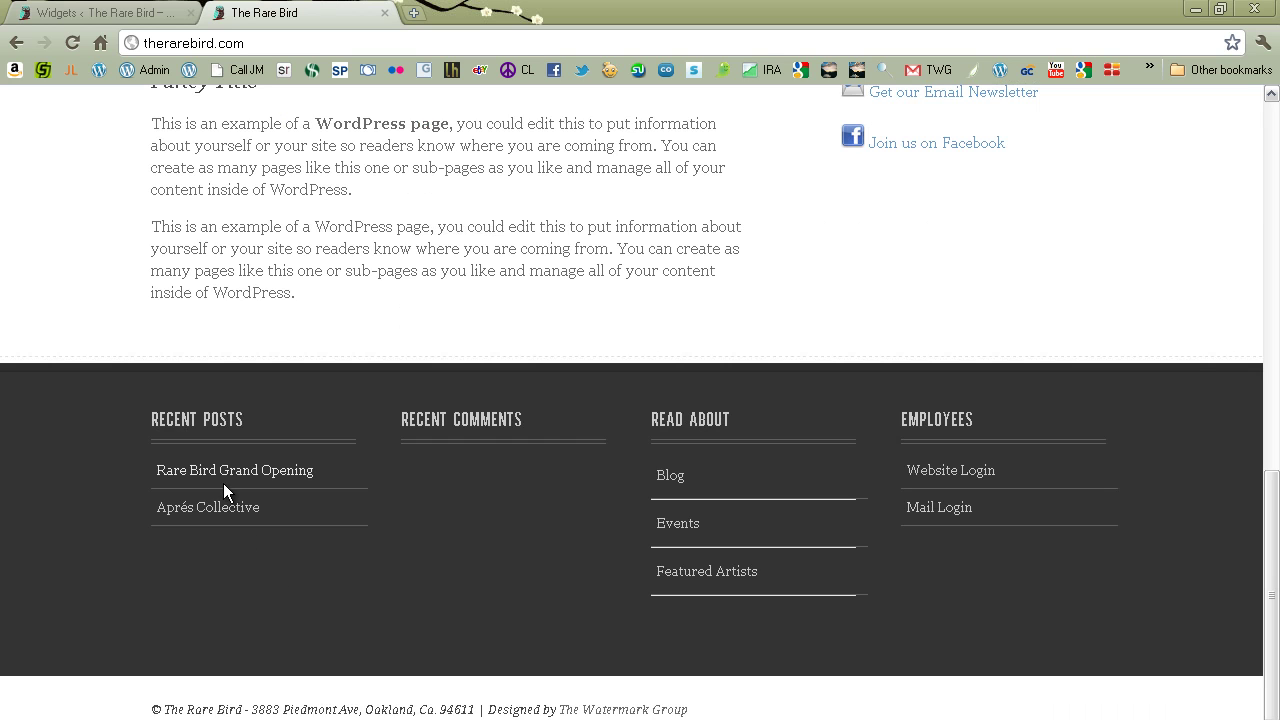
pyautogui.scroll(1, 300, 512)
pyautogui.scroll(5, 679, 424)
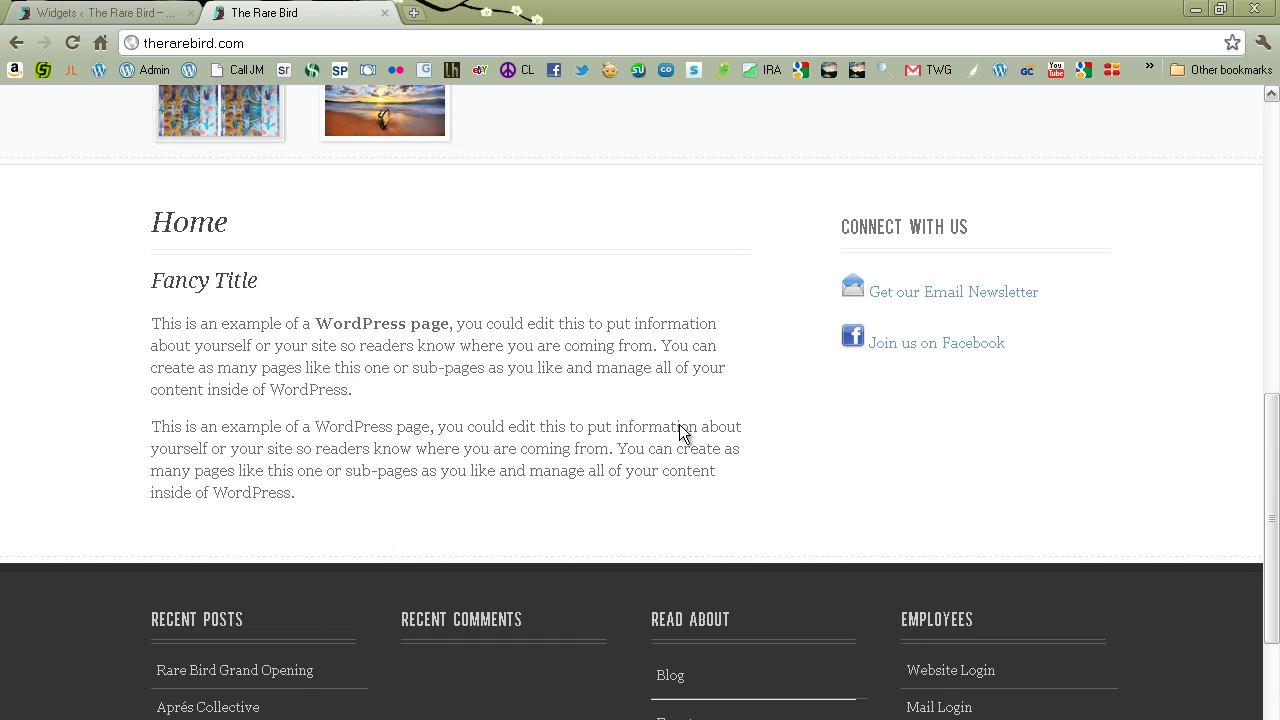
pyautogui.scroll(3, 990, 560)
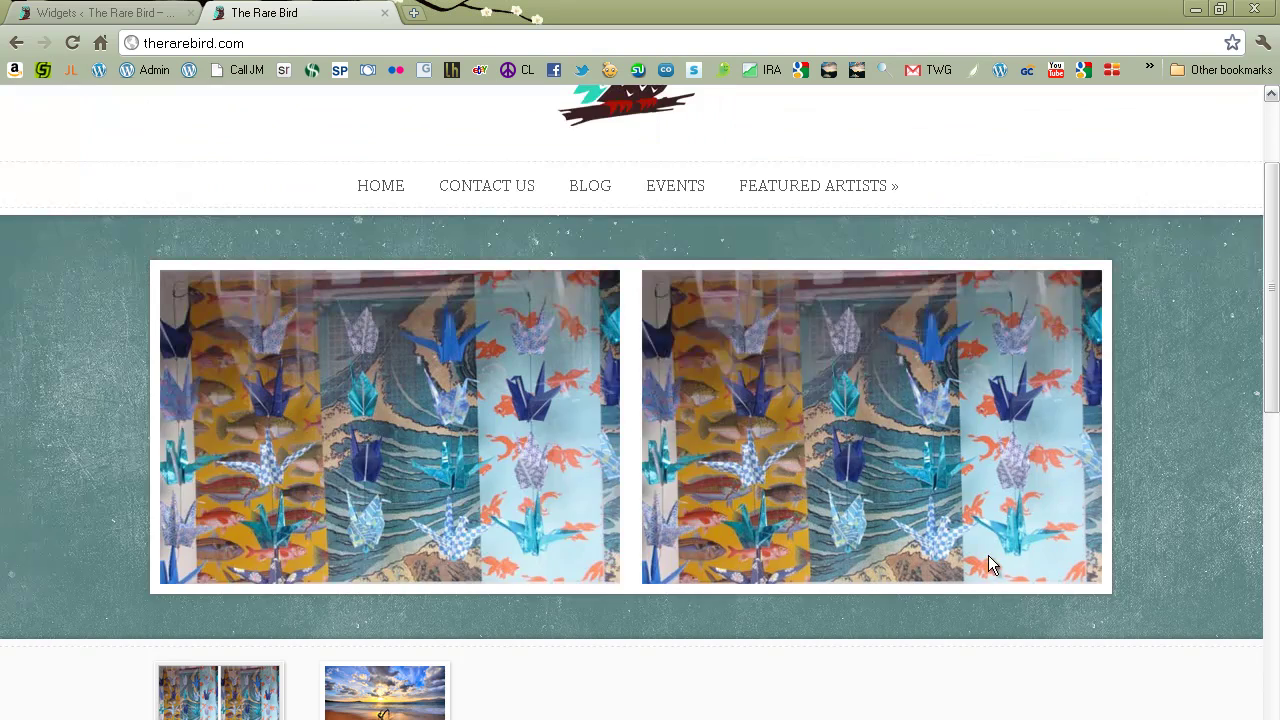
# Show the beach driftwood slide in the live home page's image slider
pyautogui.scroll(-2, 990, 560)
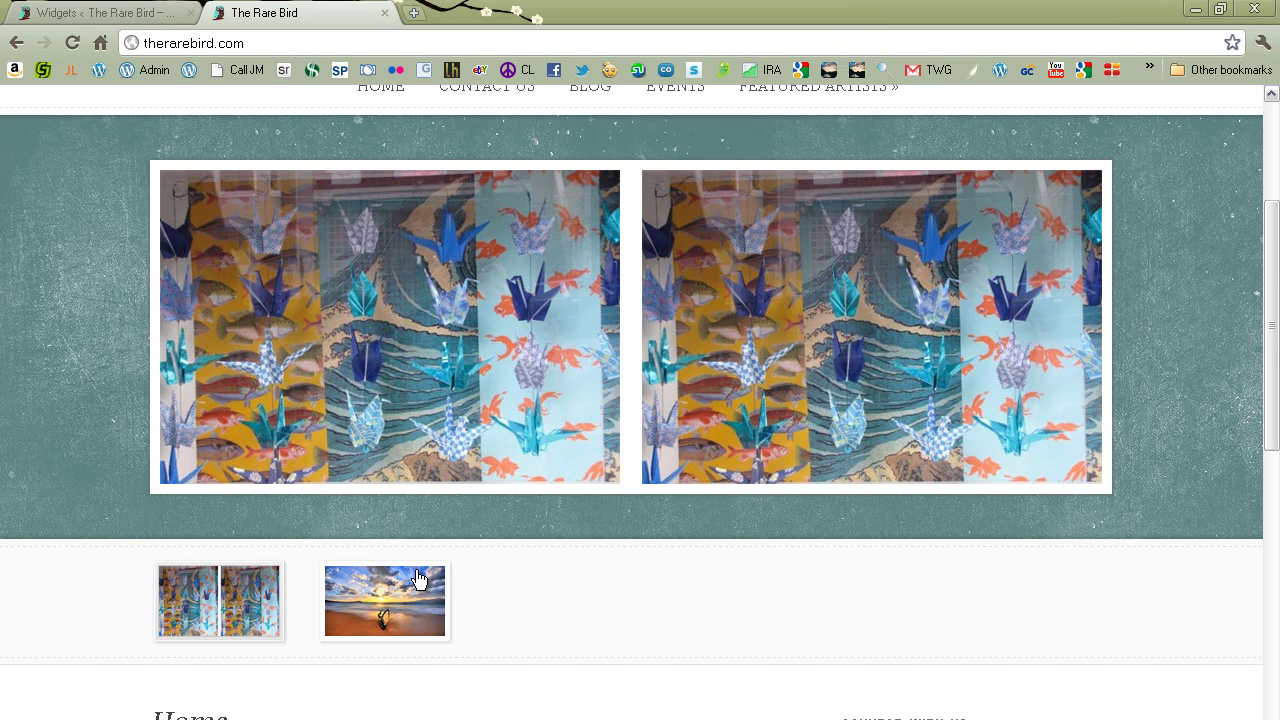
pyautogui.click(380, 588)
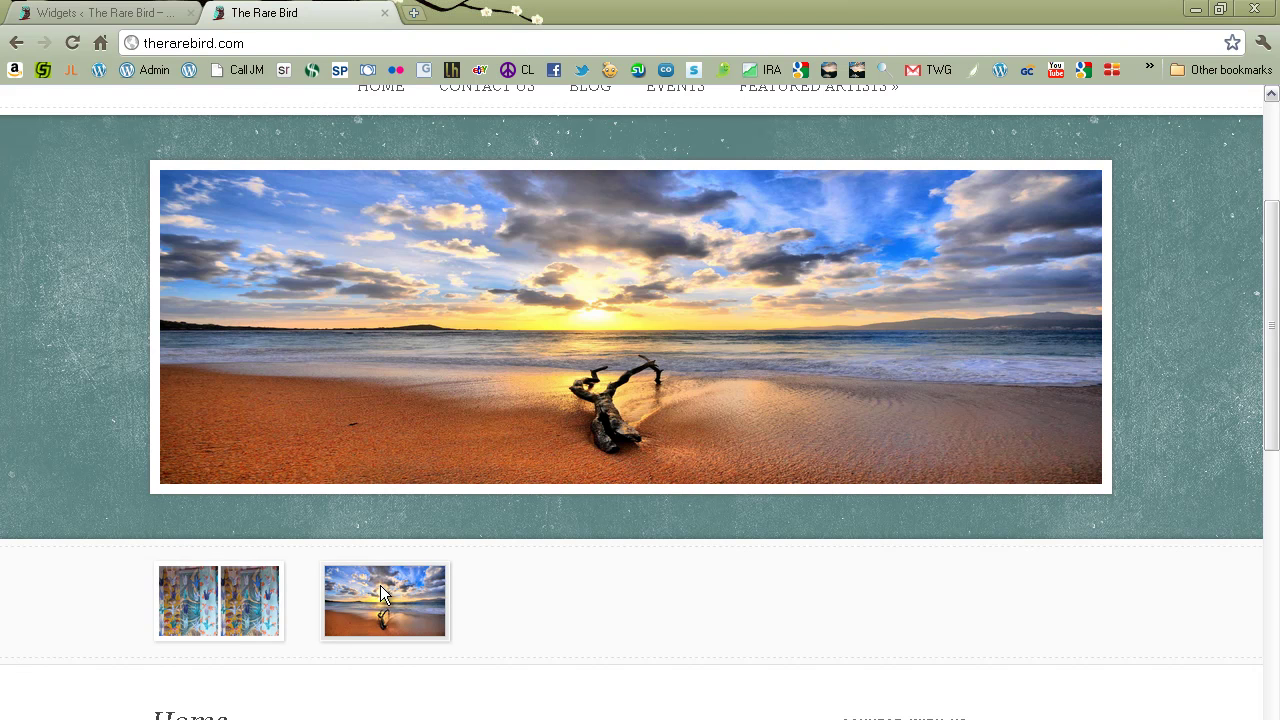
# Open the Thumbnail slider settings in the Anthology Options and review the list of existing slider images
pyautogui.click(84, 14)
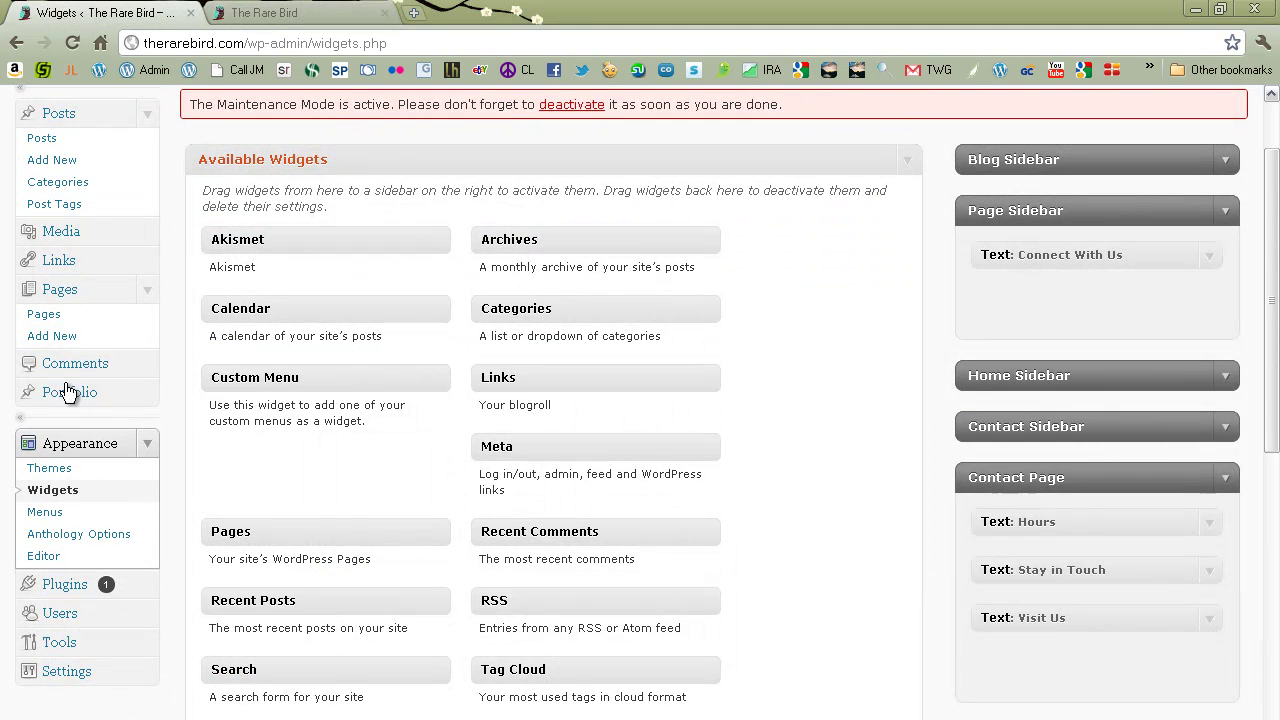
pyautogui.click(77, 544)
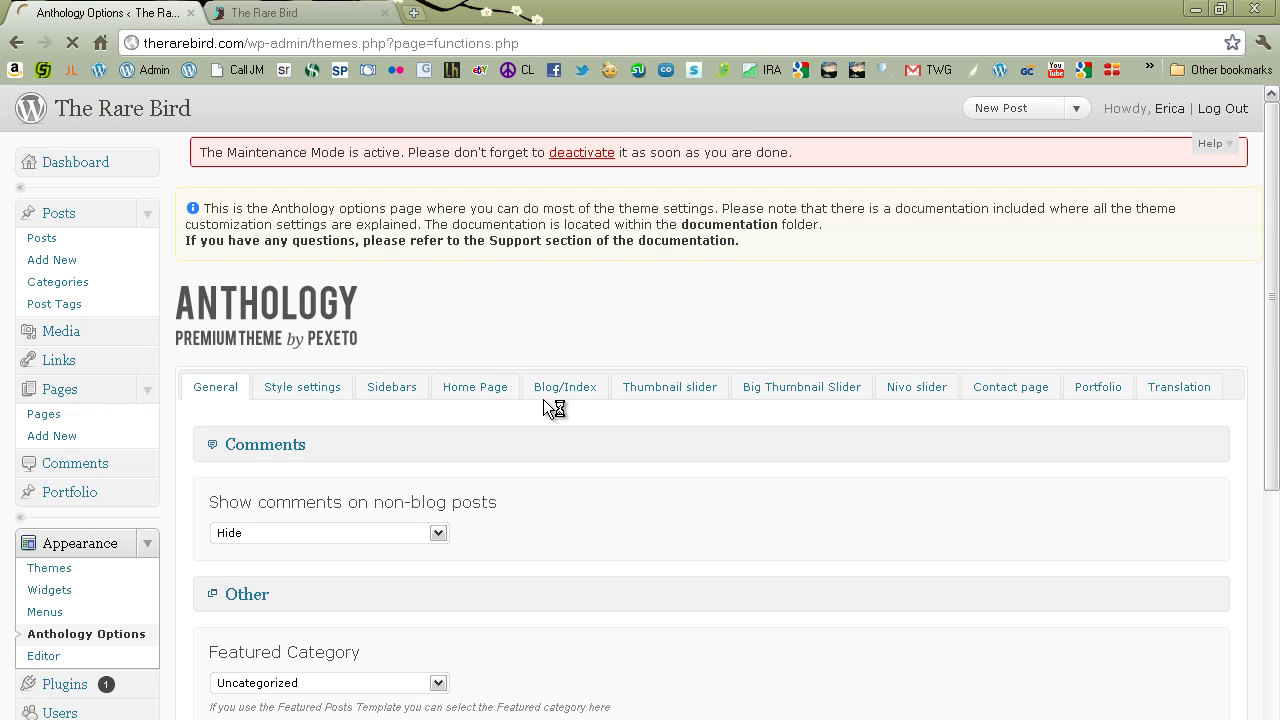
pyautogui.click(677, 395)
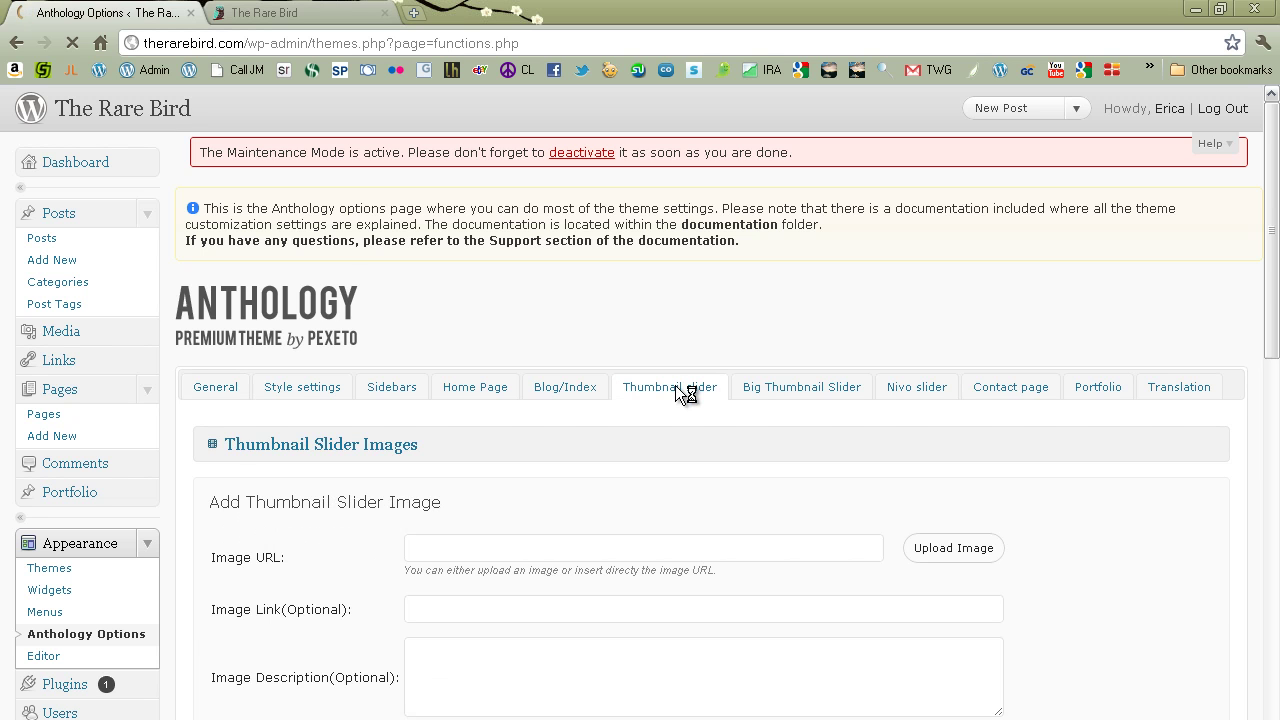
pyautogui.scroll(-1, 676, 386)
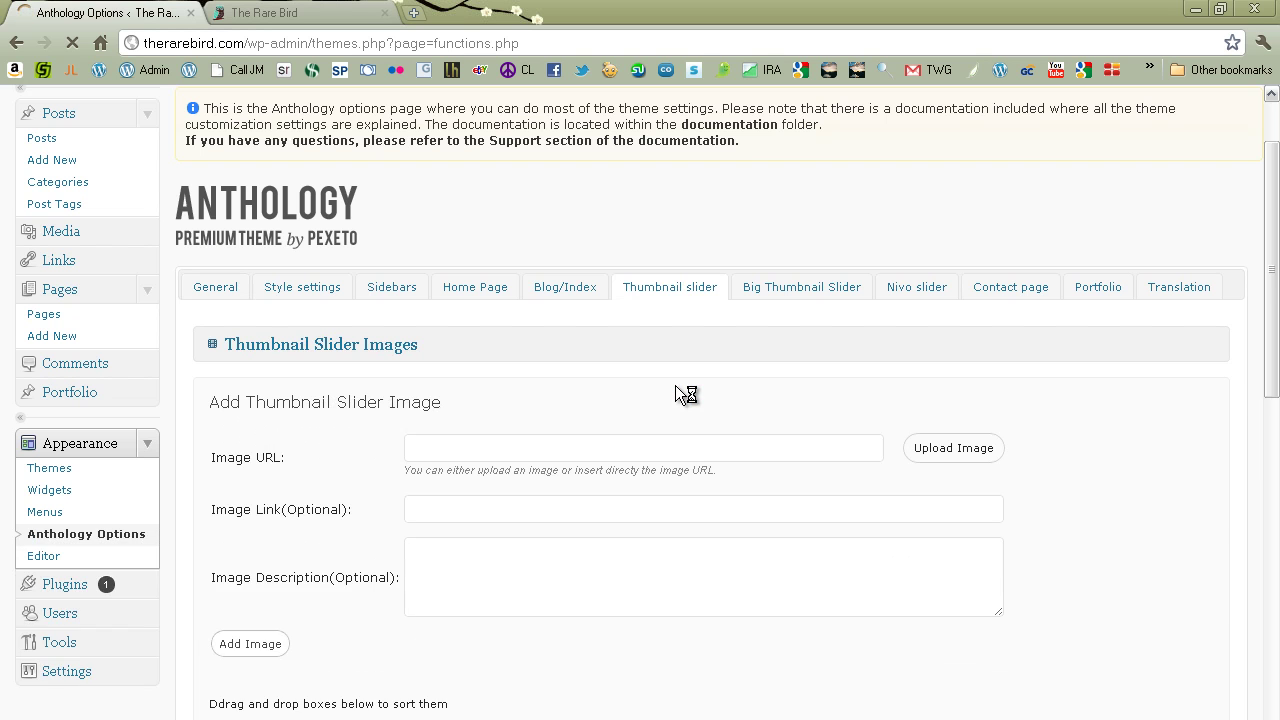
pyautogui.scroll(-1, 676, 386)
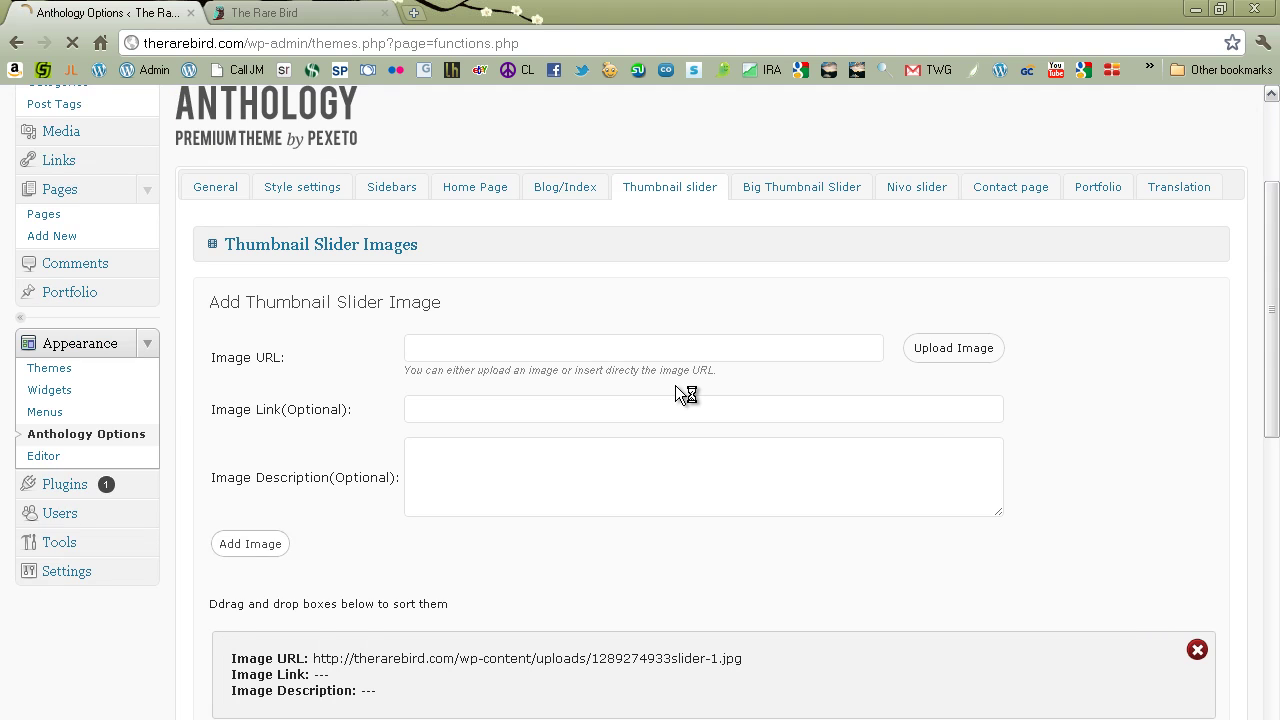
pyautogui.scroll(-1, 676, 386)
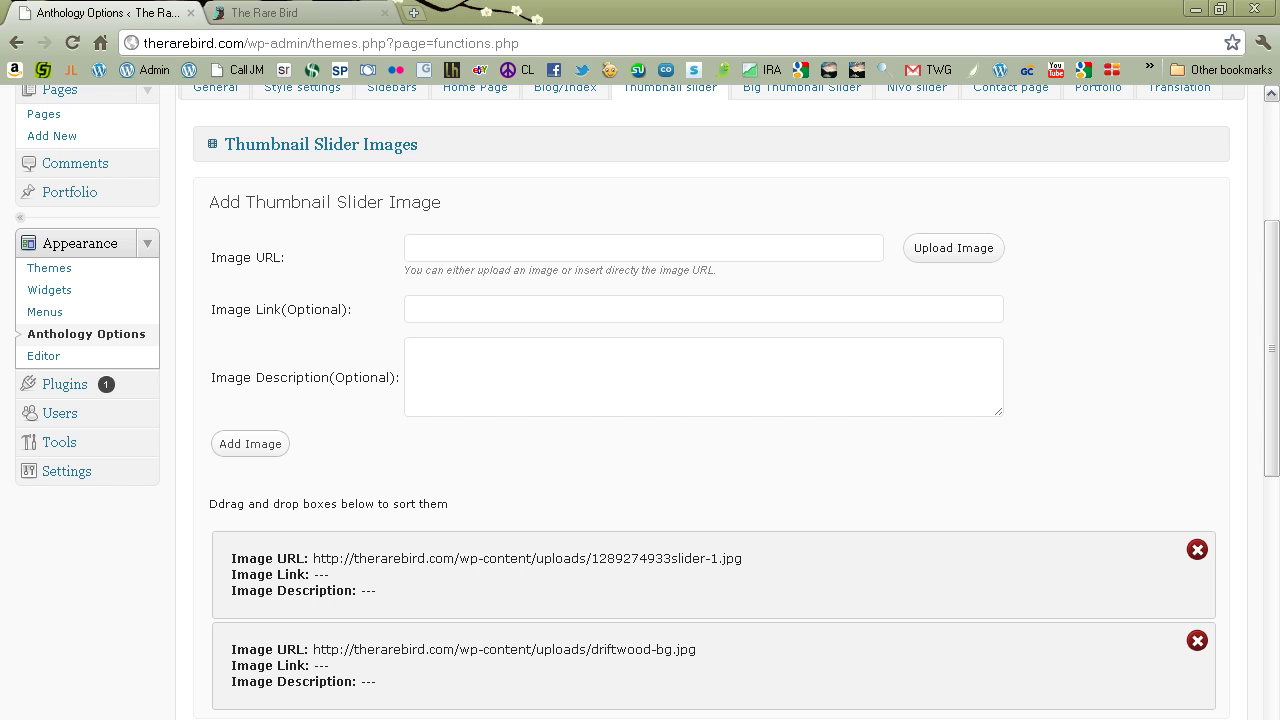
# Look over the pictures in the slider images folder and compare the crane and driftwood slides on the live home page
pyautogui.moveTo(0, 360); pyautogui.dragTo(936, 104)
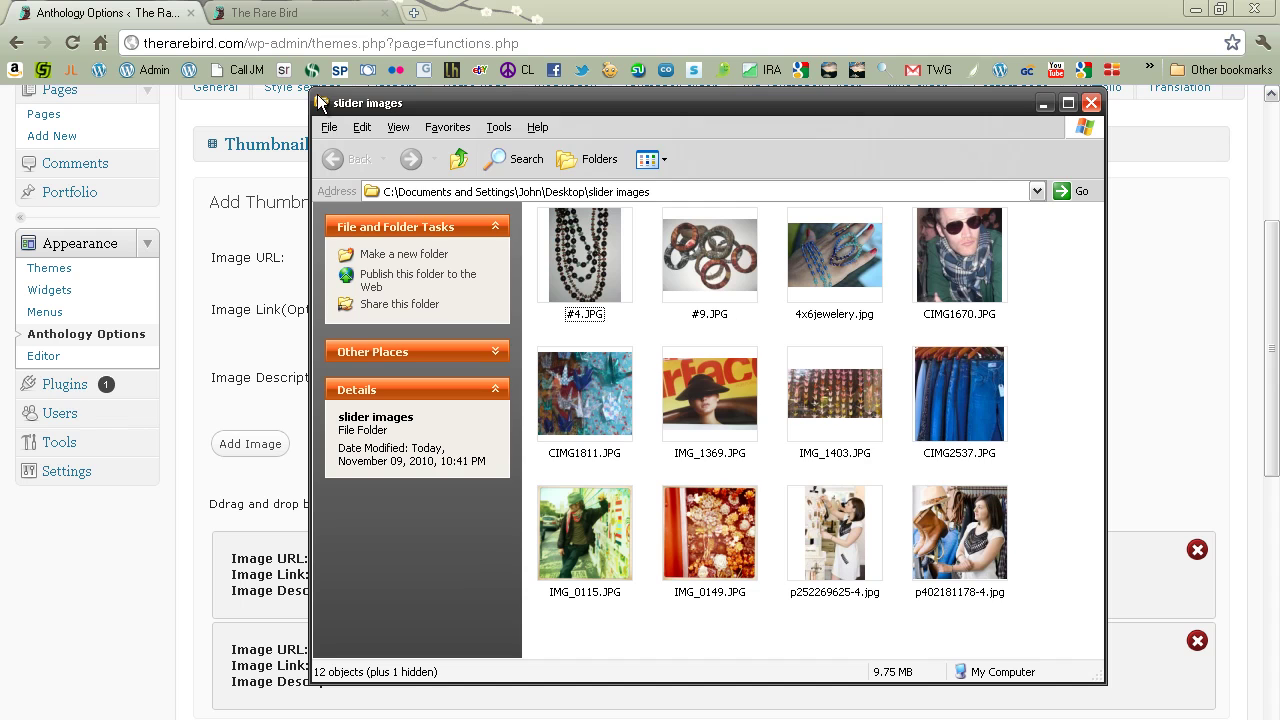
pyautogui.click(268, 14)
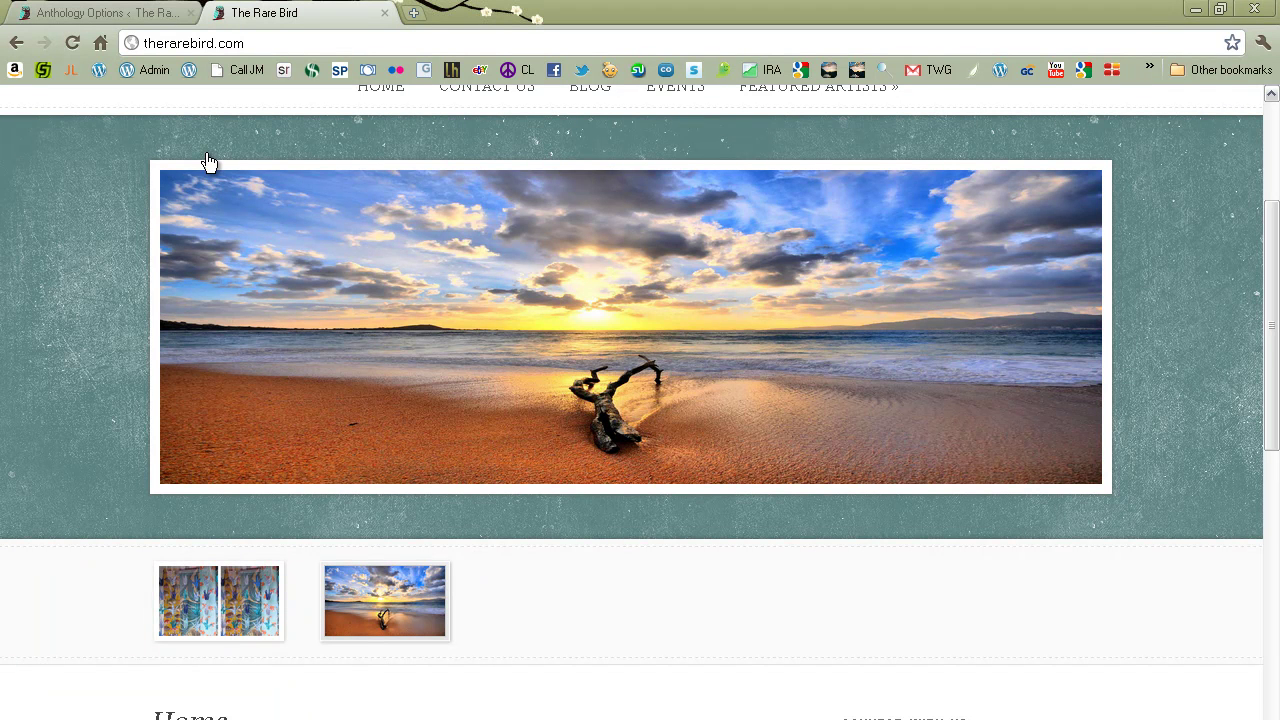
pyautogui.click(205, 614)
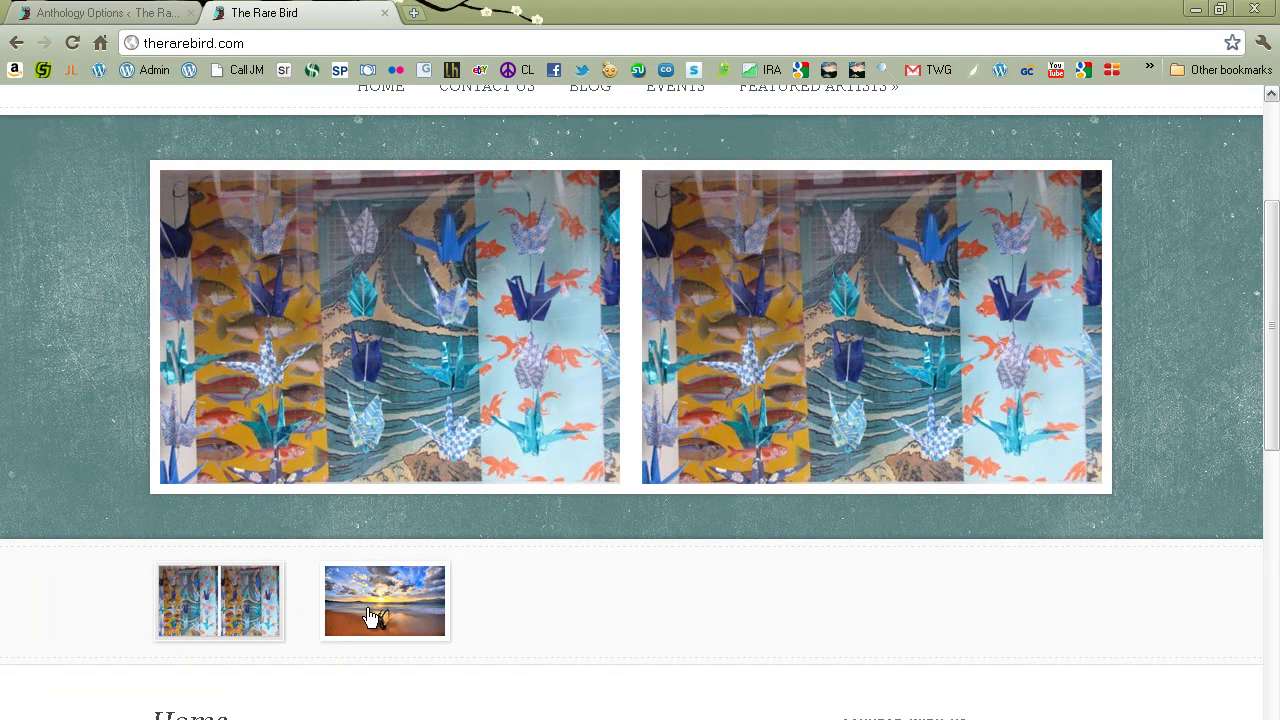
pyautogui.click(375, 607)
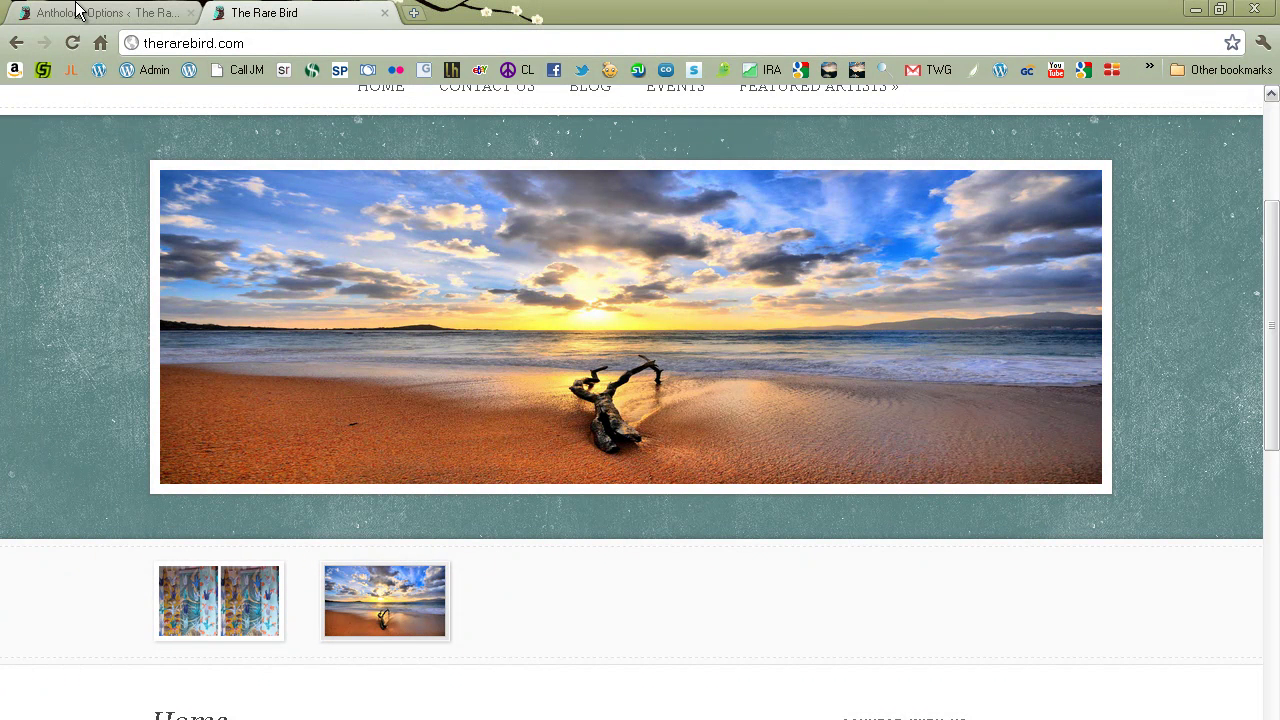
pyautogui.click(215, 612)
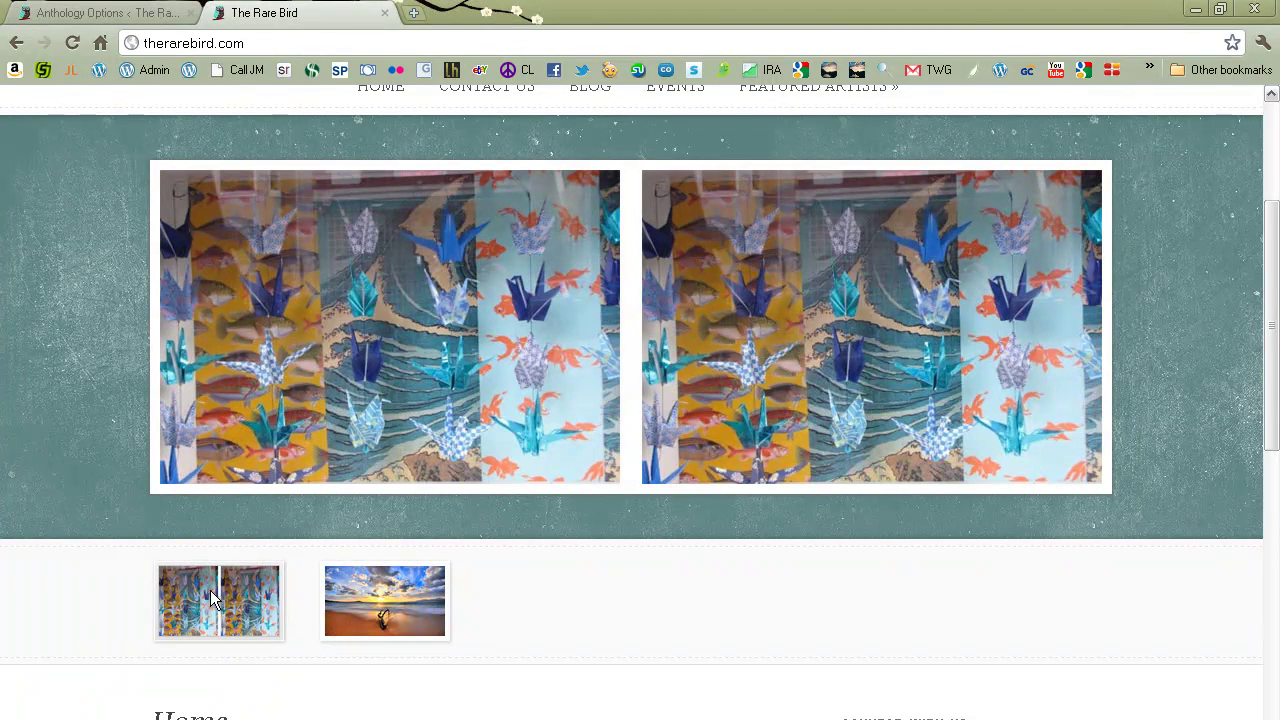
# Upload #9.JPG from the slider images folder on the Desktop as a new thumbnail slider image
pyautogui.click(128, 14)
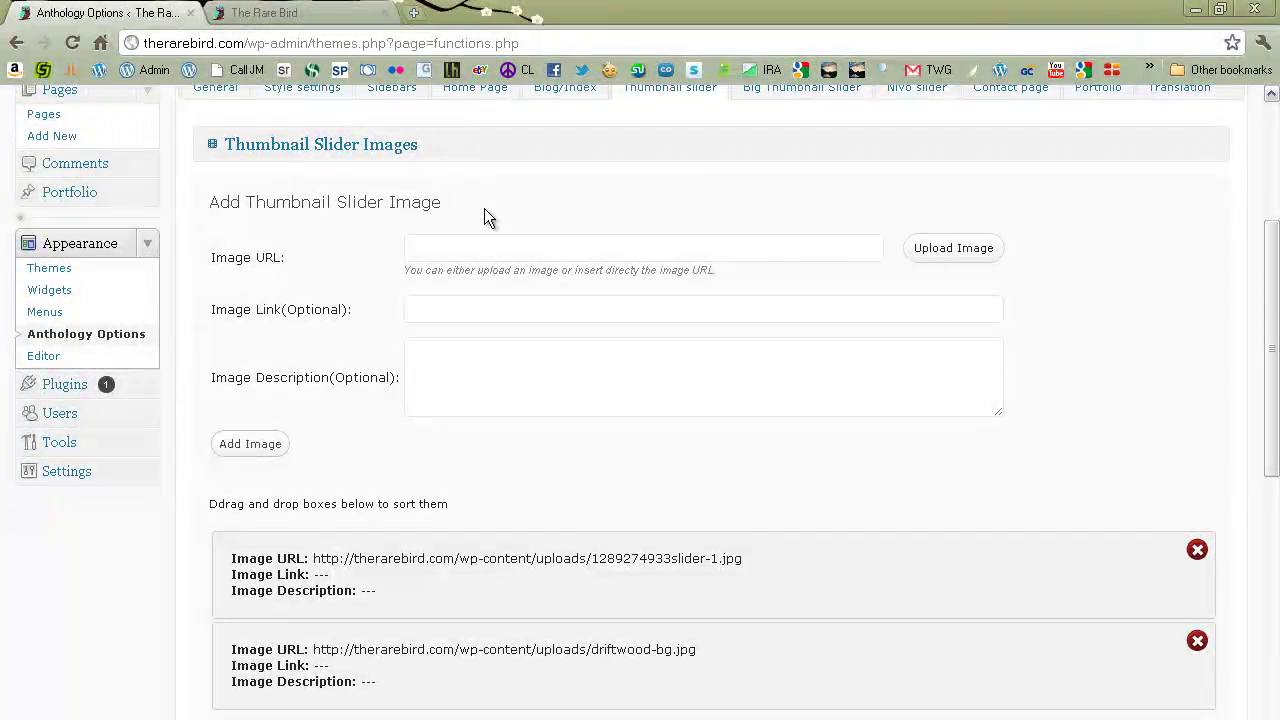
pyautogui.hotkey('alt', 'Tab')
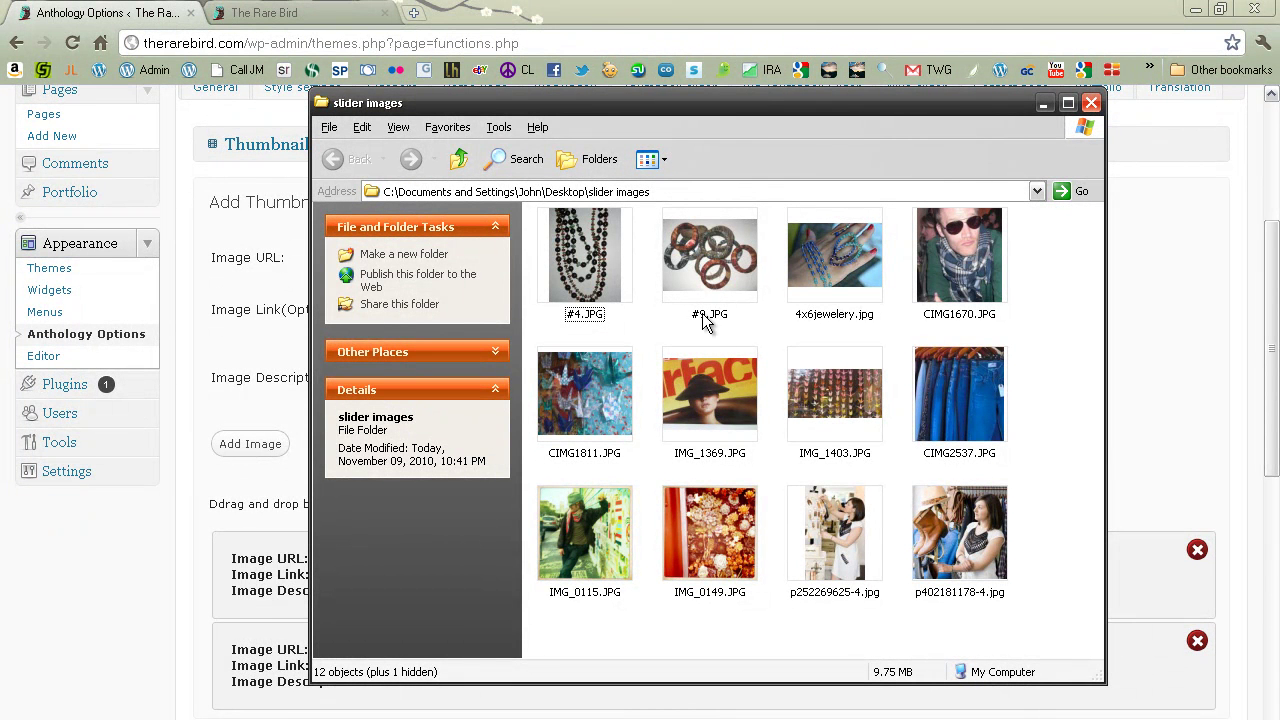
pyautogui.click(1276, 283)
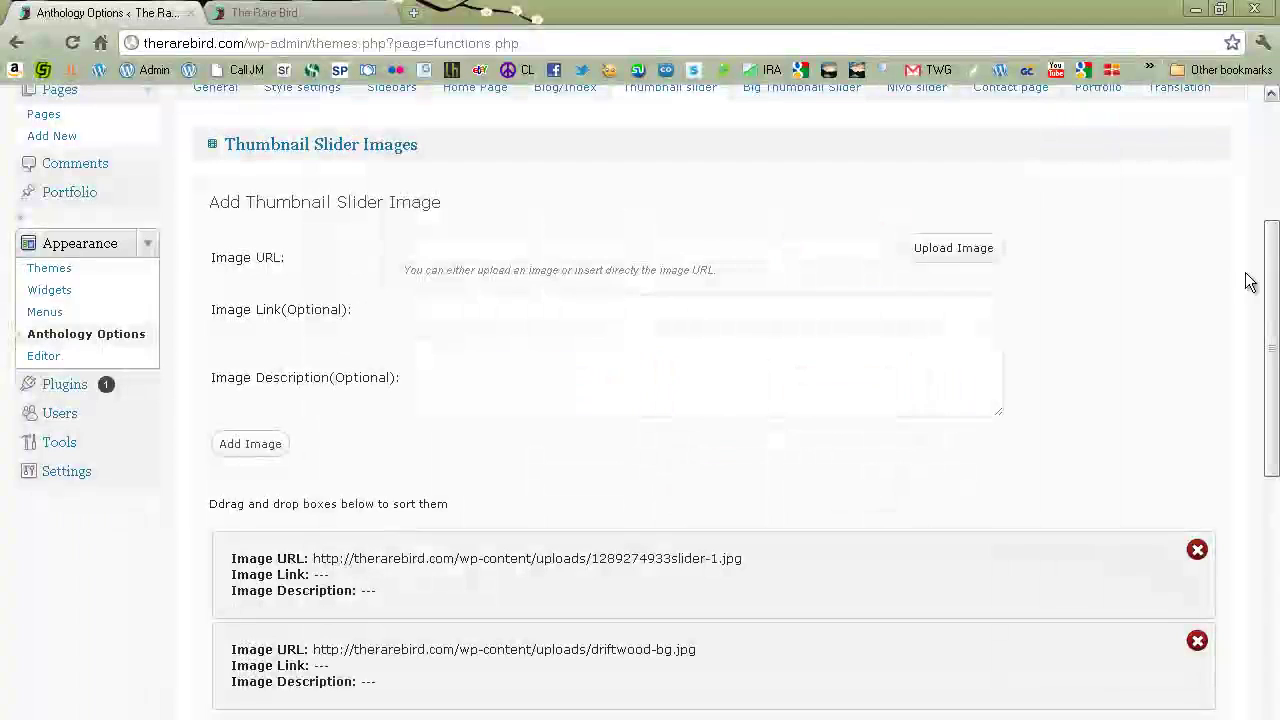
pyautogui.click(926, 252)
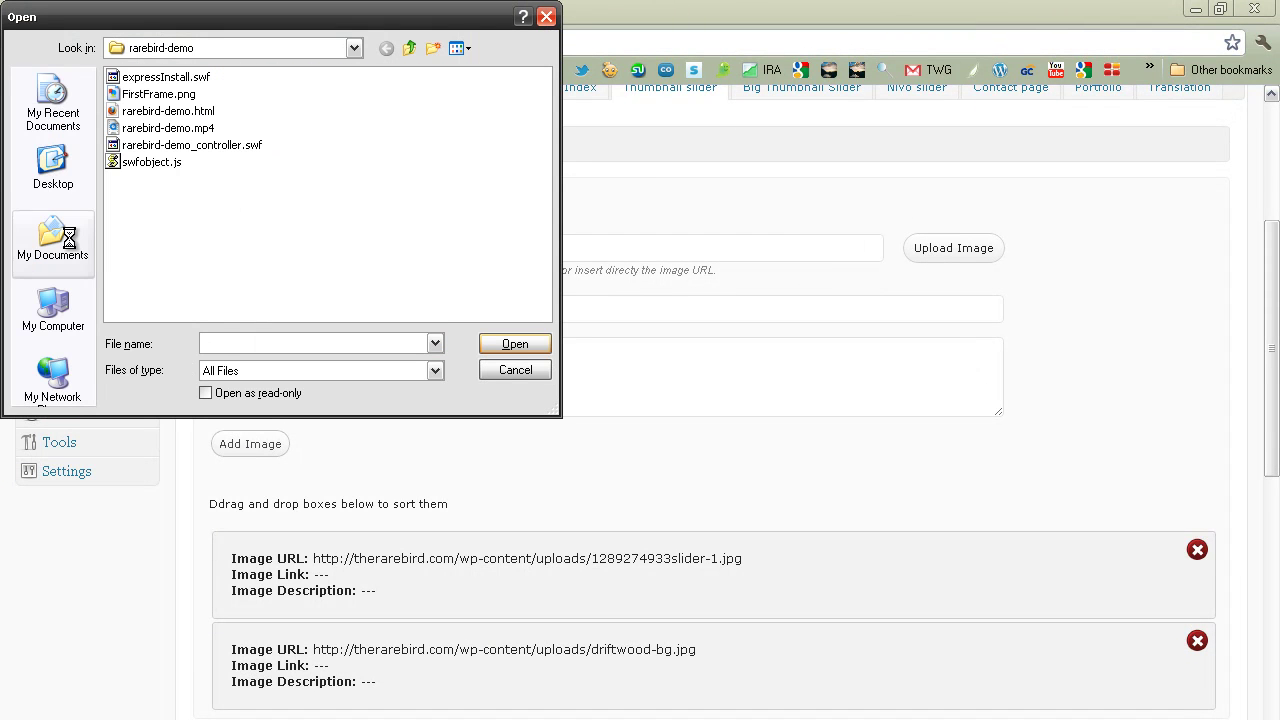
pyautogui.click(38, 190)
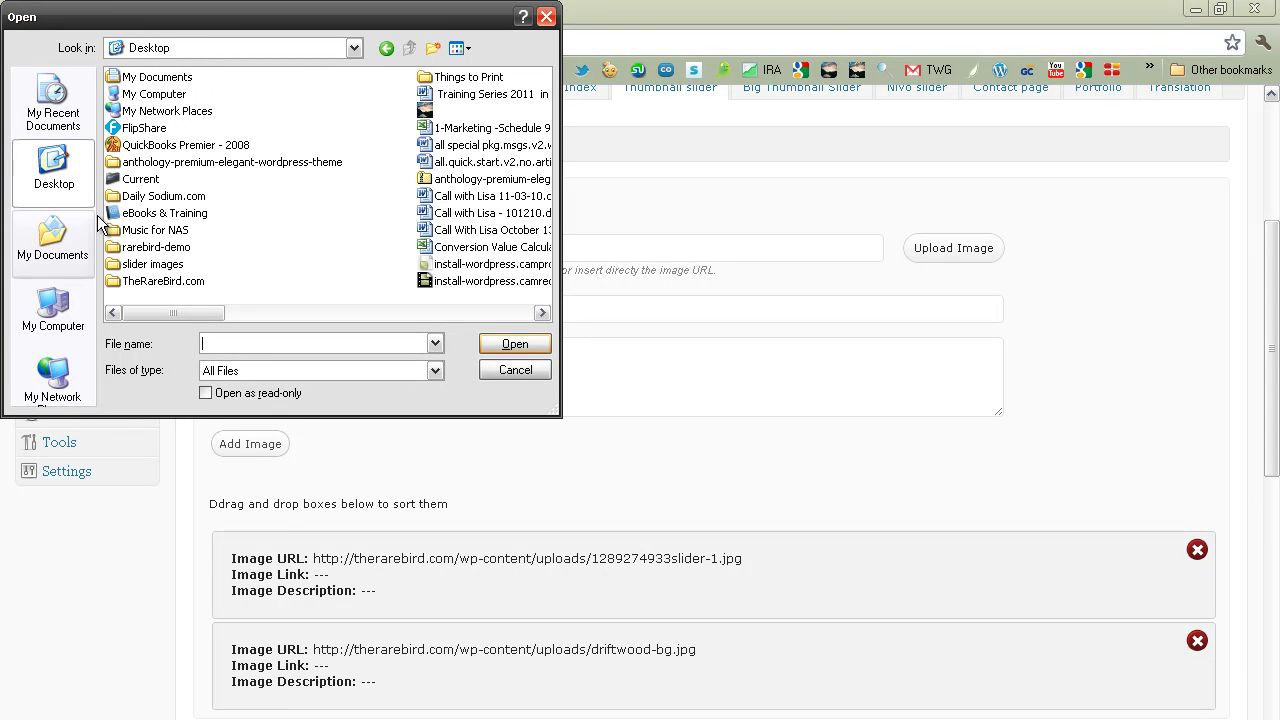
pyautogui.doubleClick(160, 264)
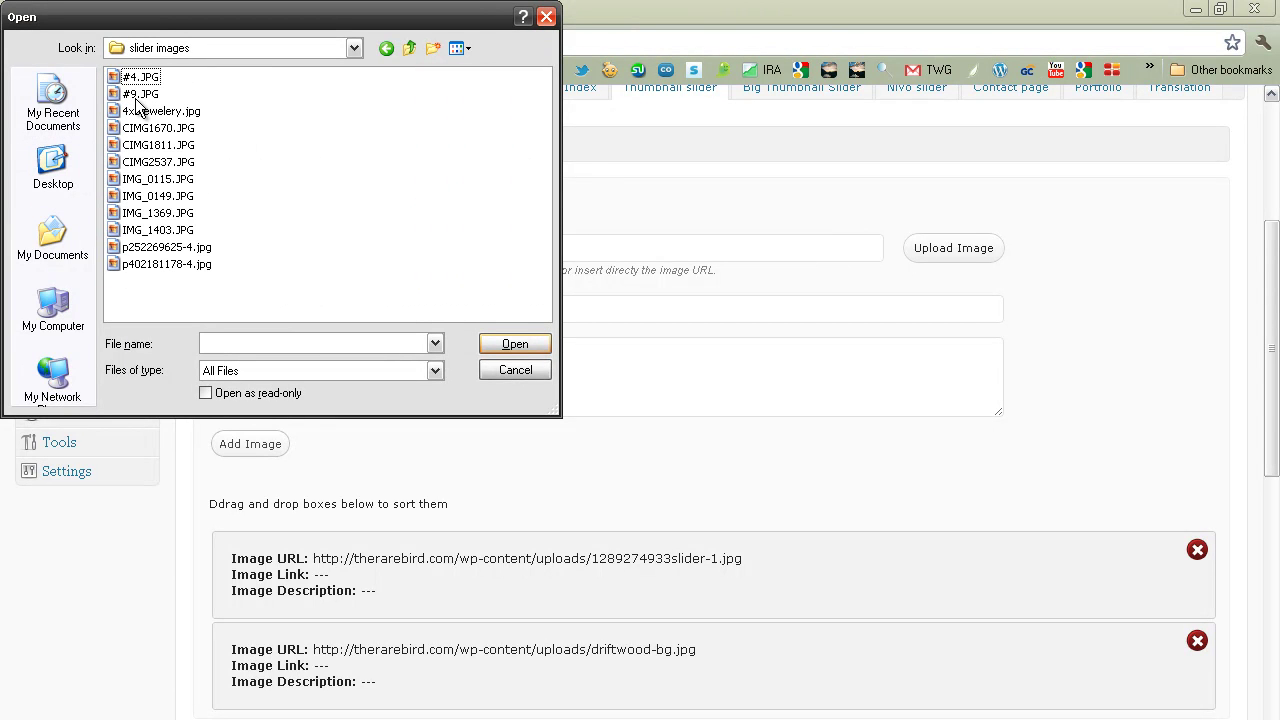
pyautogui.doubleClick(139, 78)
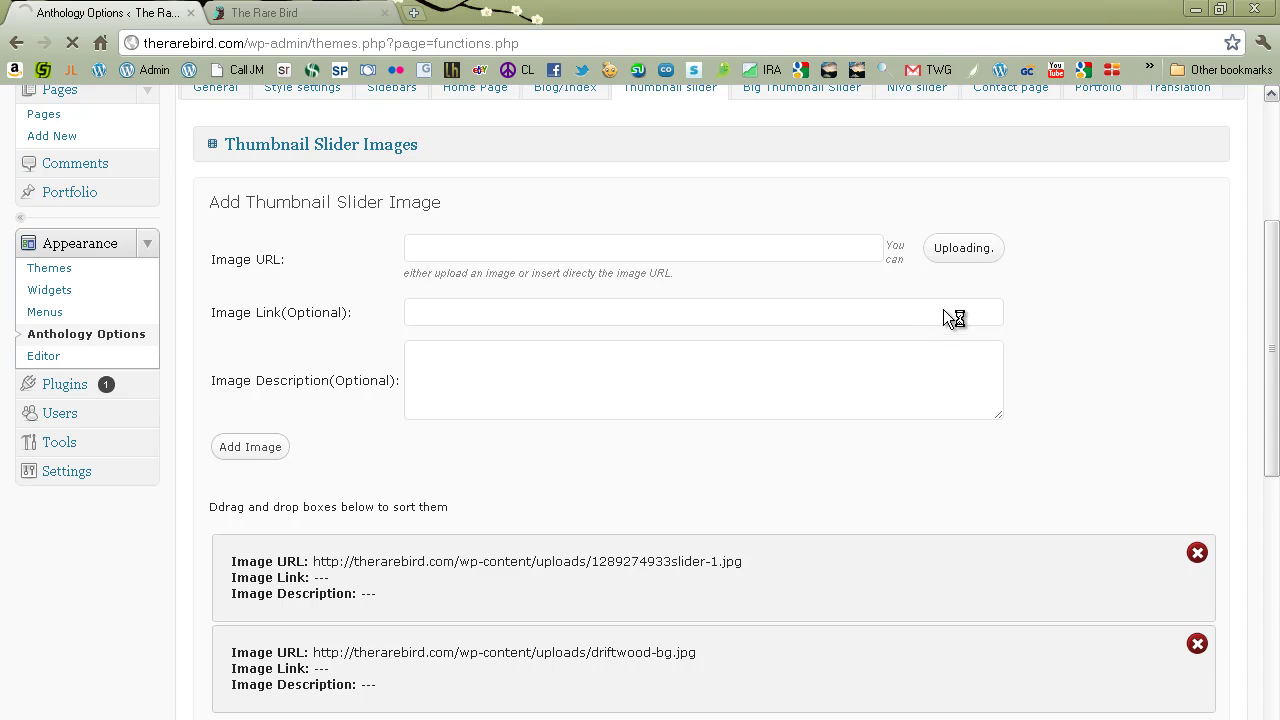
# Give the uploaded image the description "Bracelets", leave its link empty, and add it to the thumbnail slider list
pyautogui.click(702, 313)
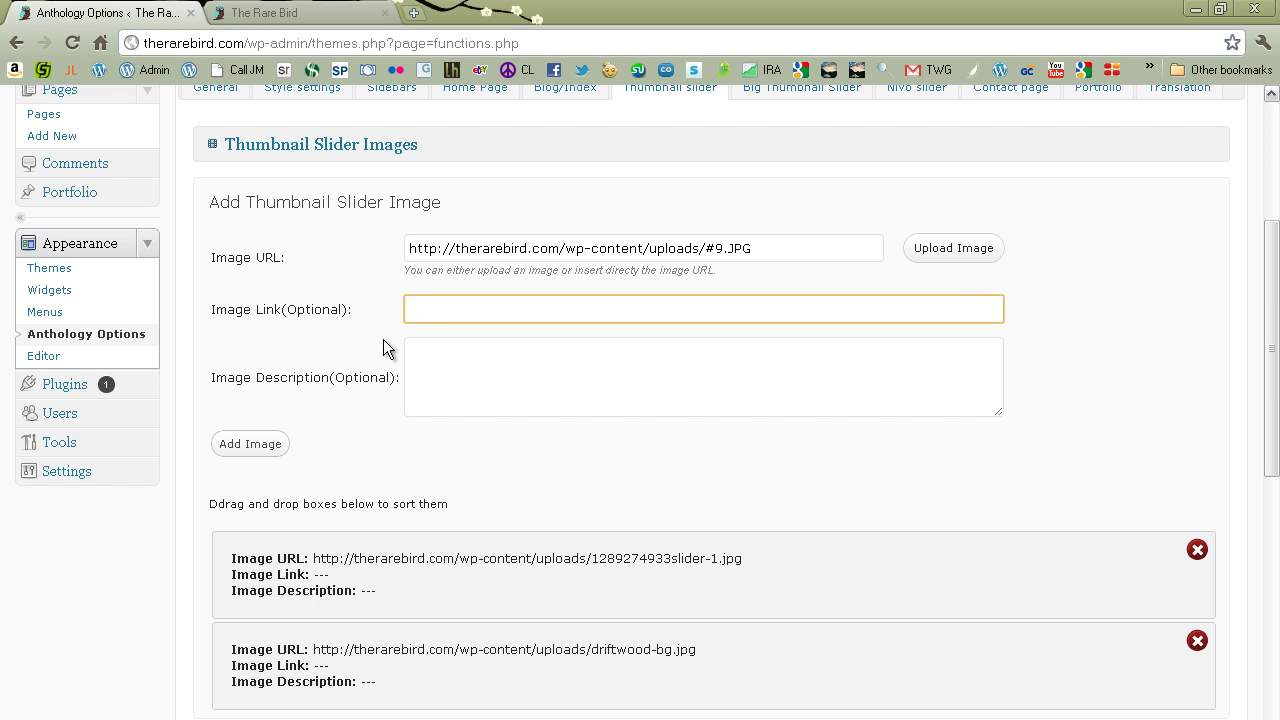
pyautogui.click(240, 12)
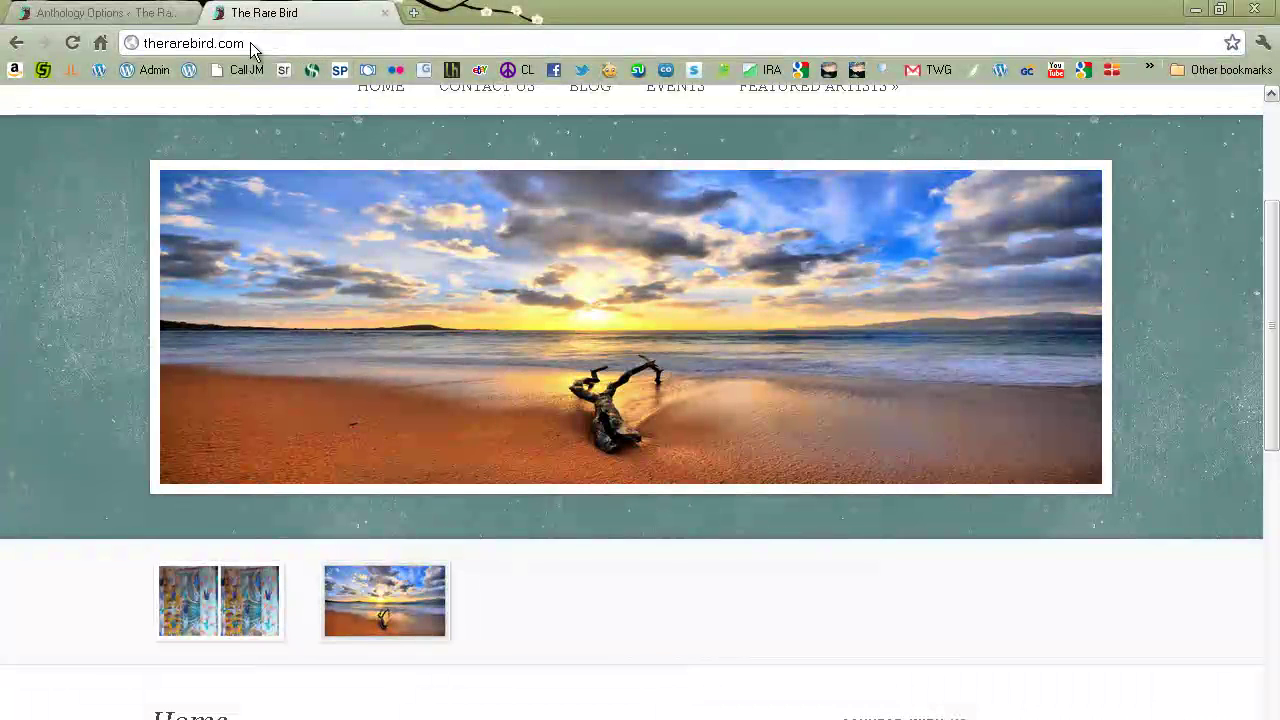
pyautogui.click(115, 12)
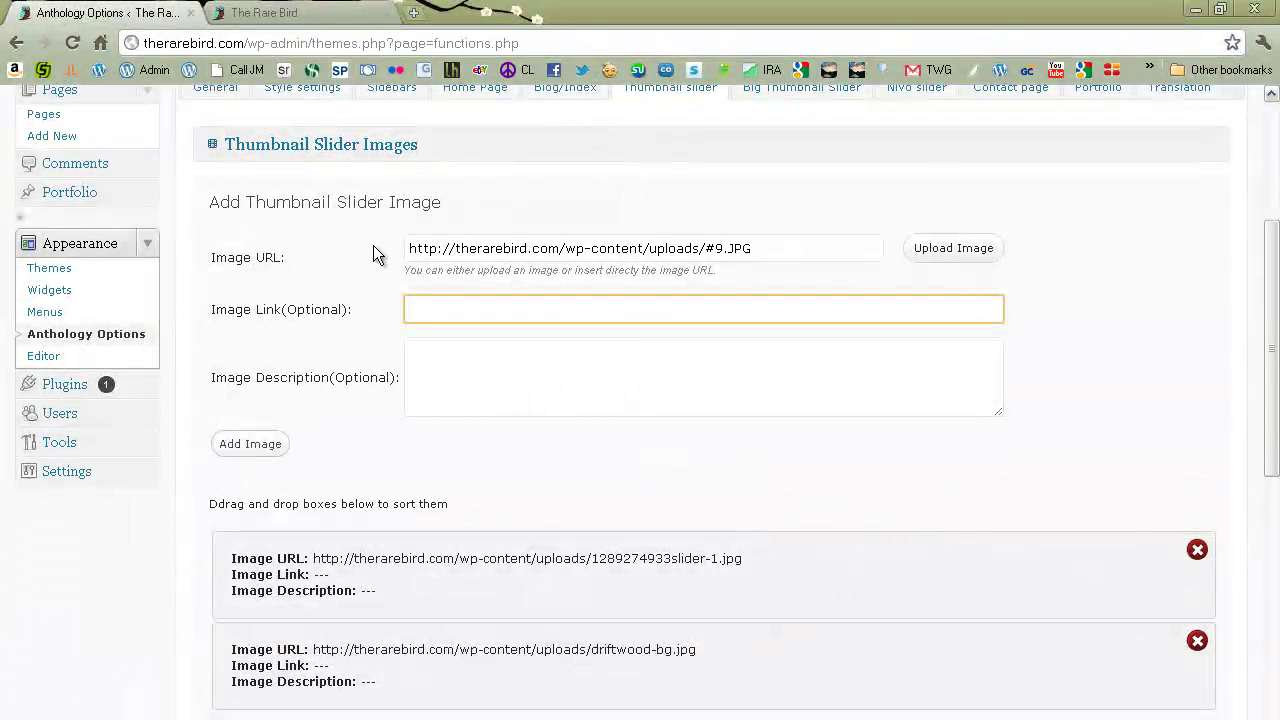
pyautogui.click(460, 383)
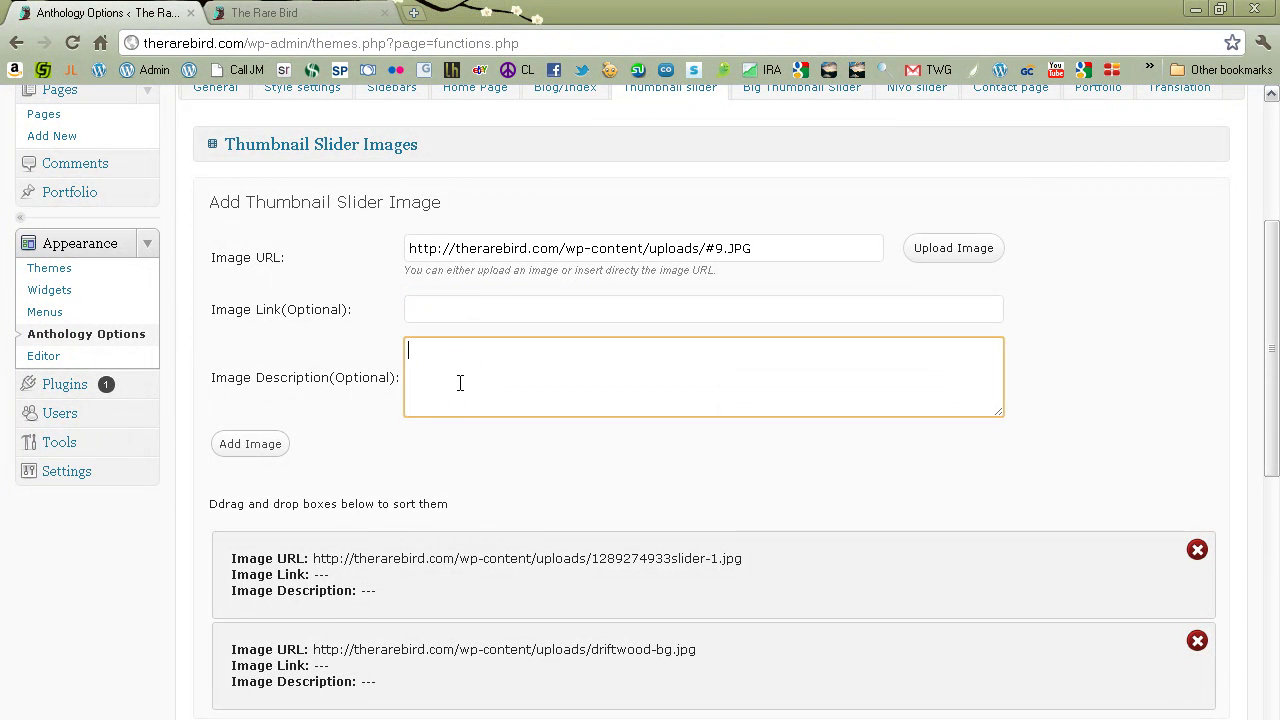
pyautogui.write('Bracelets')
pyautogui.click(255, 447)
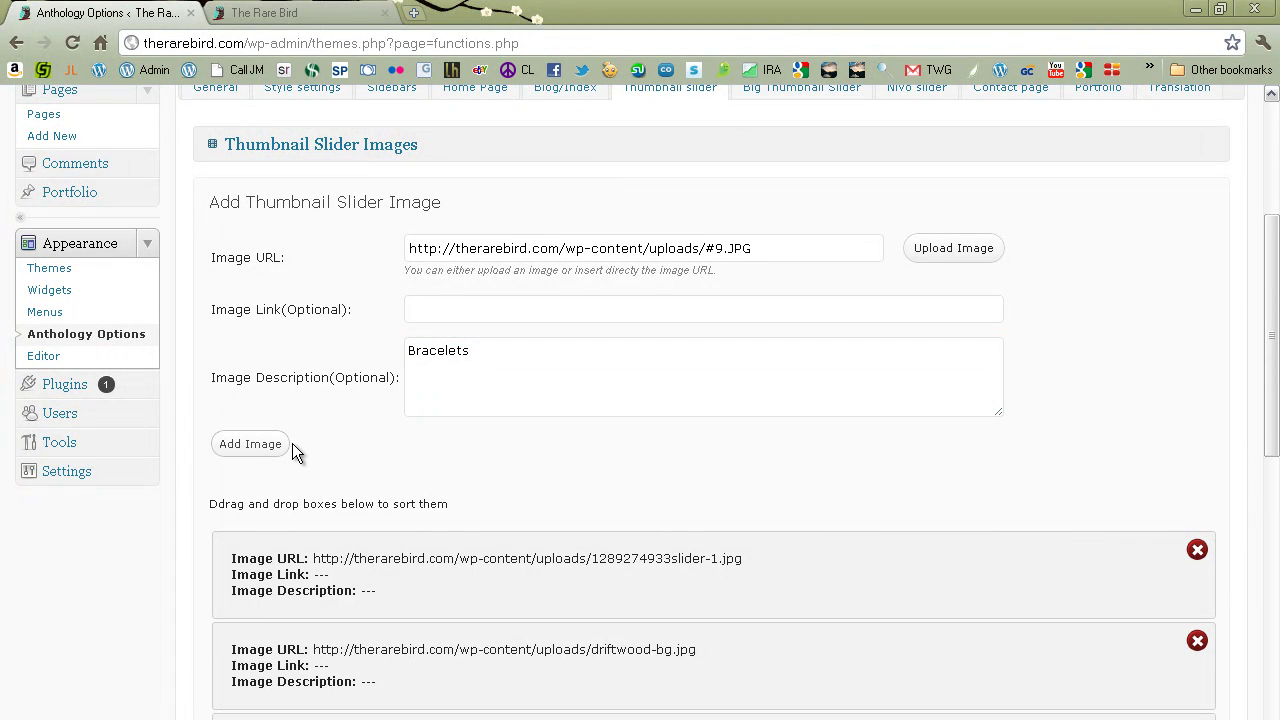
# Save the thumbnail slider changes in the theme options, keeping the autoplay and interval settings as they are
pyautogui.scroll(-1, 574, 440)
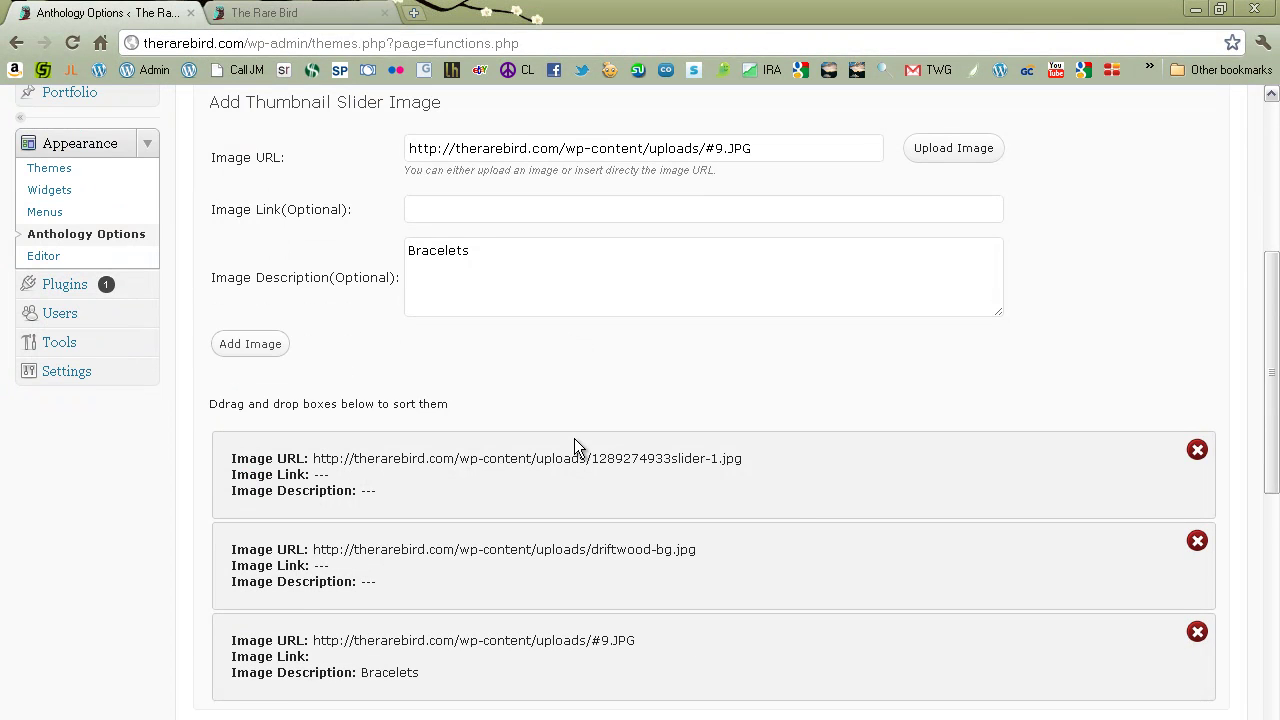
pyautogui.scroll(-2, 576, 445)
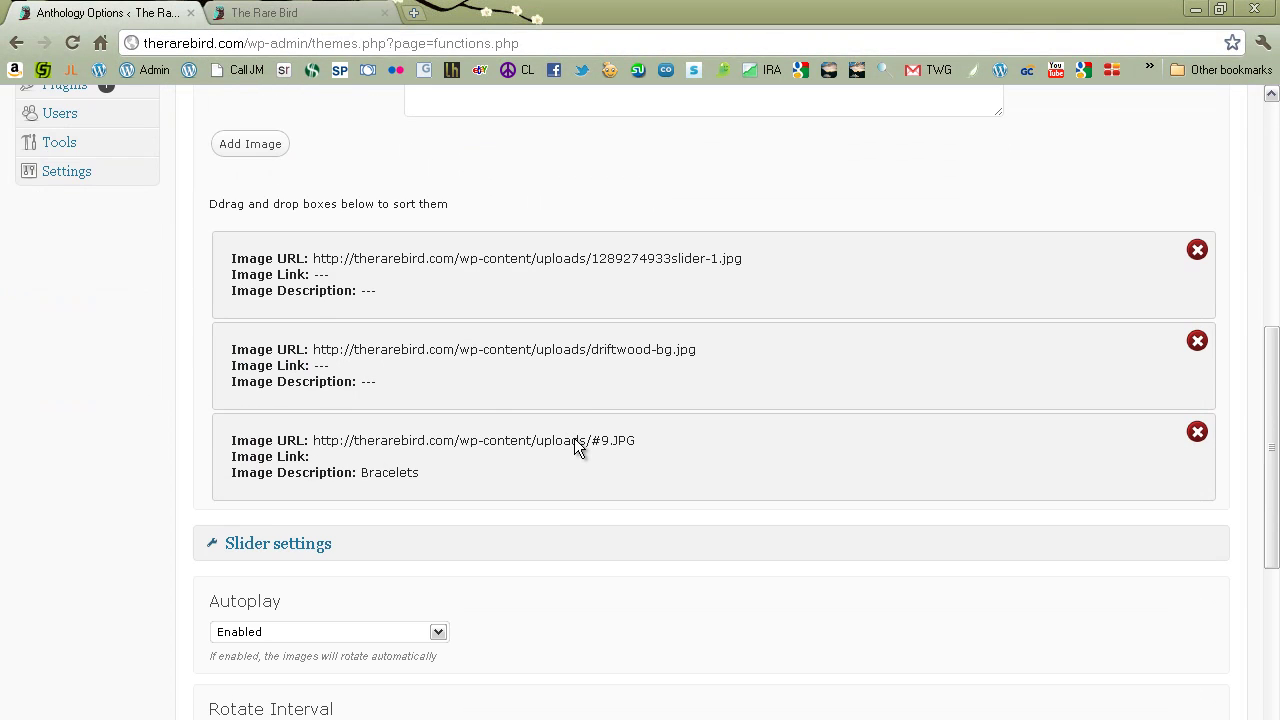
pyautogui.scroll(-4, 162, 533)
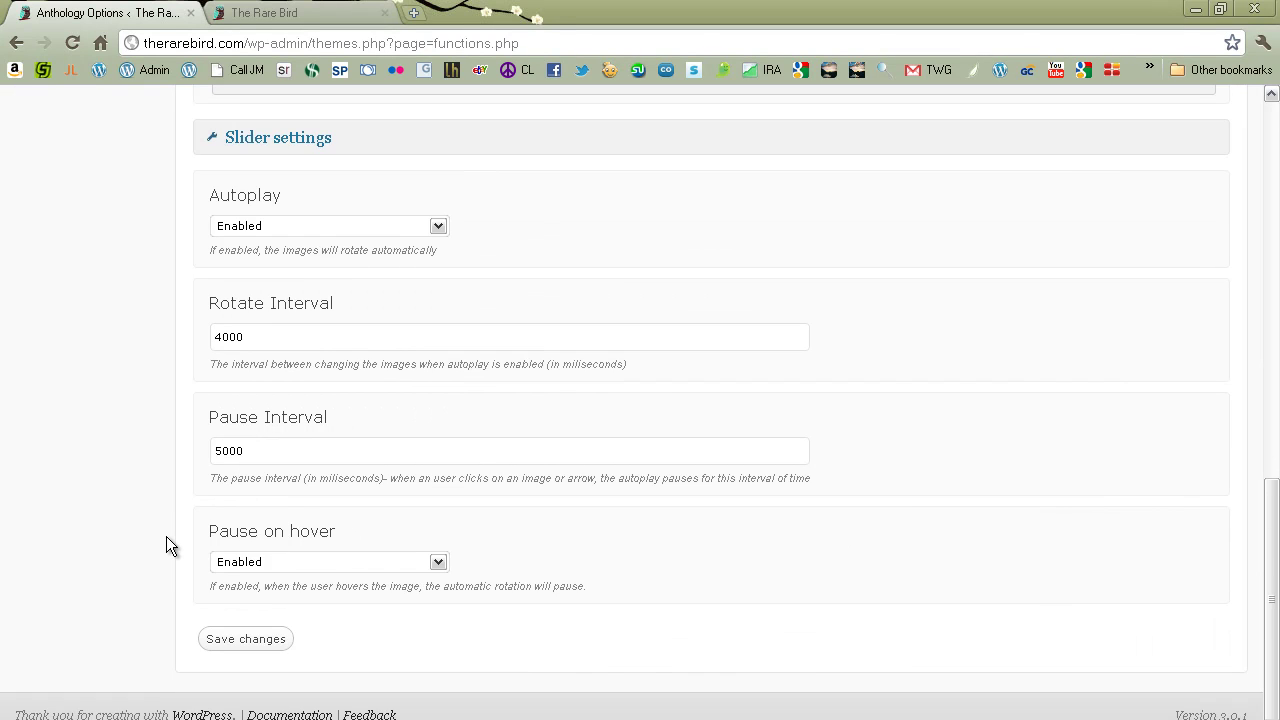
pyautogui.click(251, 648)
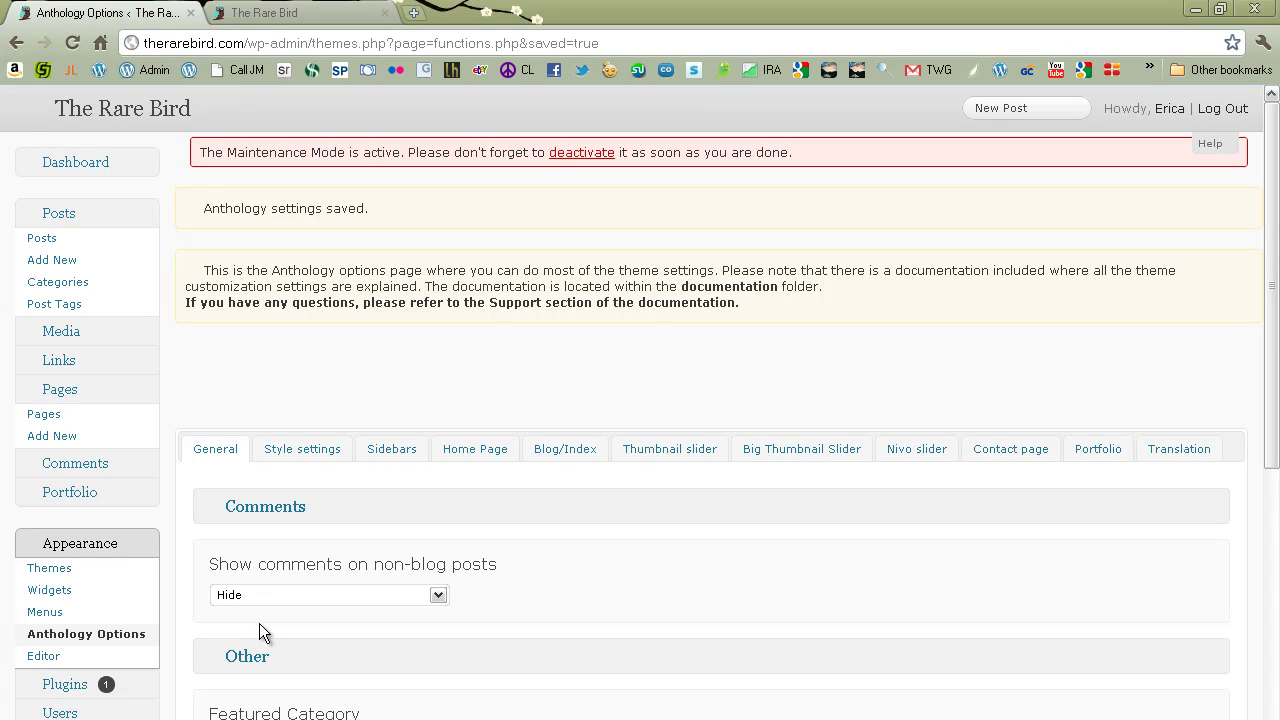
# Reload the live home page and check the third thumbnail in the image slider
pyautogui.click(295, 15)
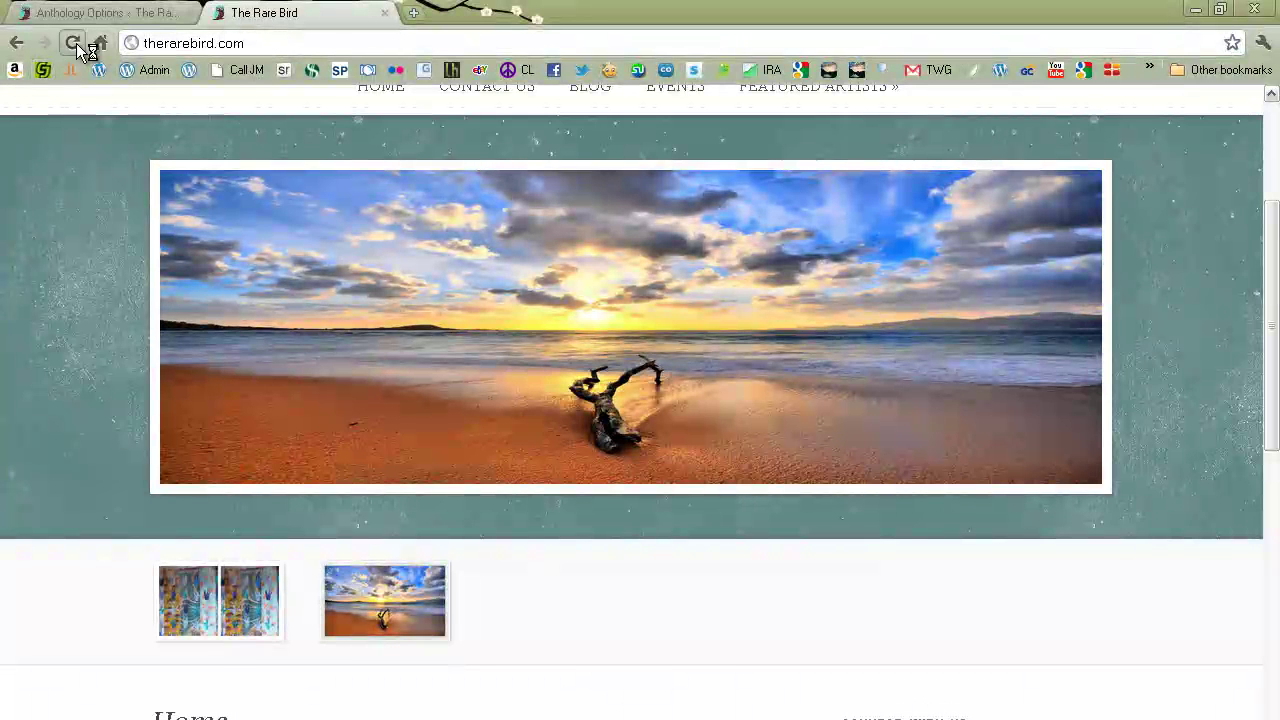
pyautogui.click(74, 44)
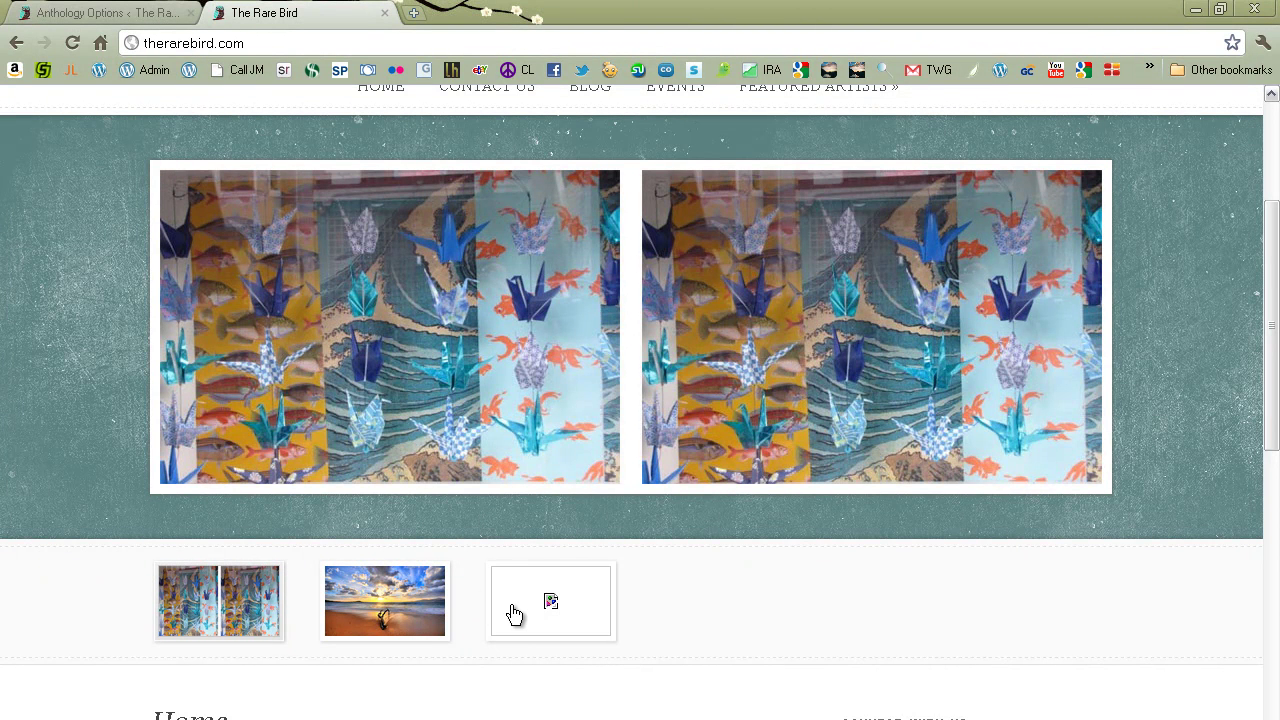
pyautogui.click(514, 614)
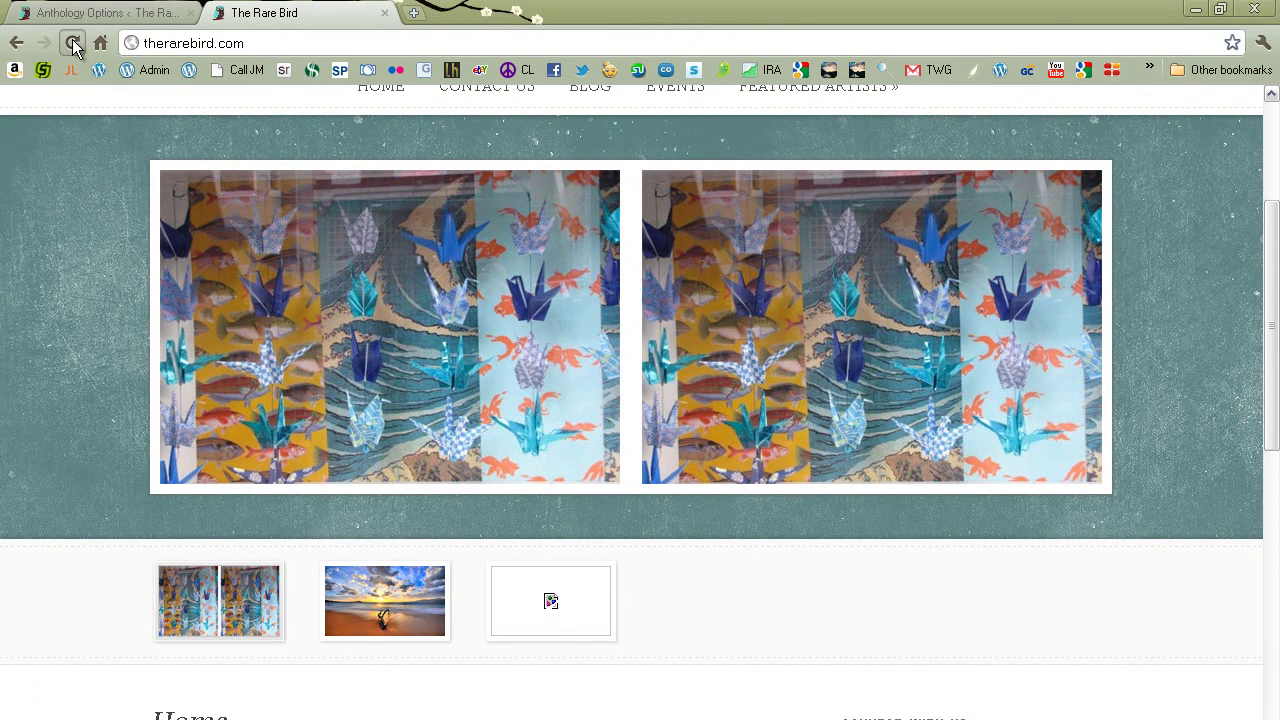
pyautogui.click(73, 43)
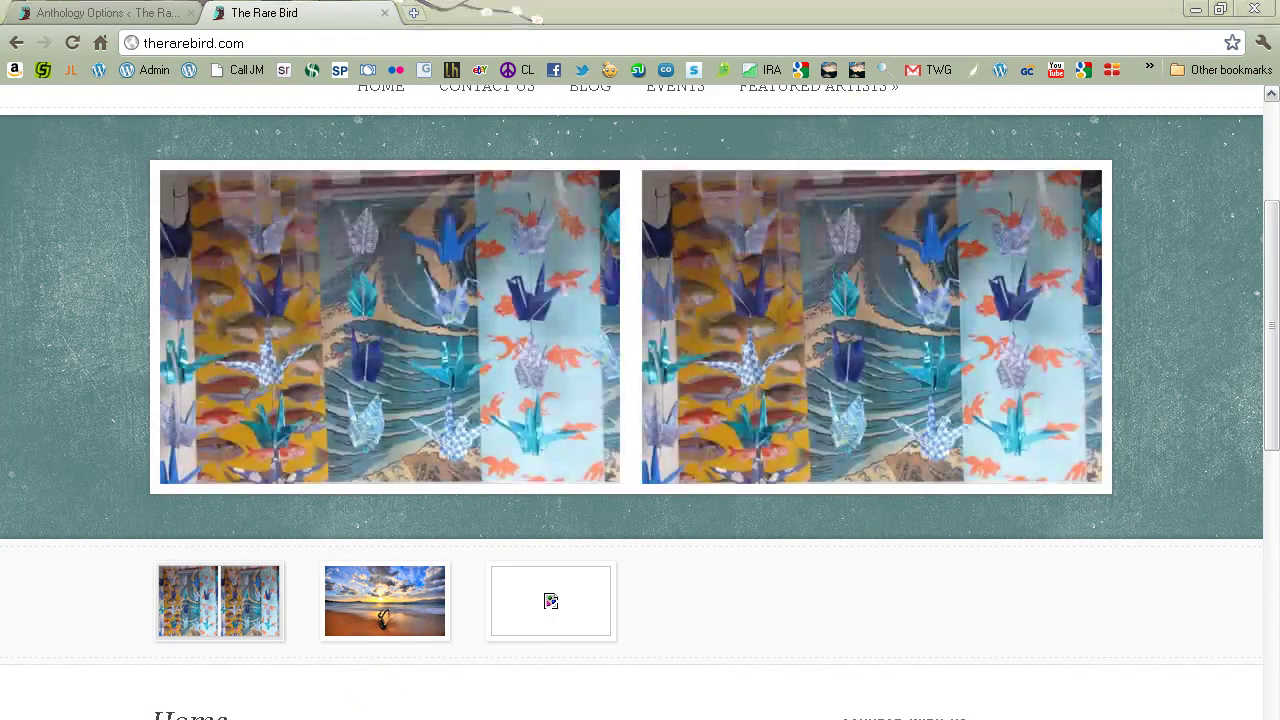
# Examine the paper crane slide and its thumbnail in the live home page's slider
pyautogui.scroll(-1, 632, 400)
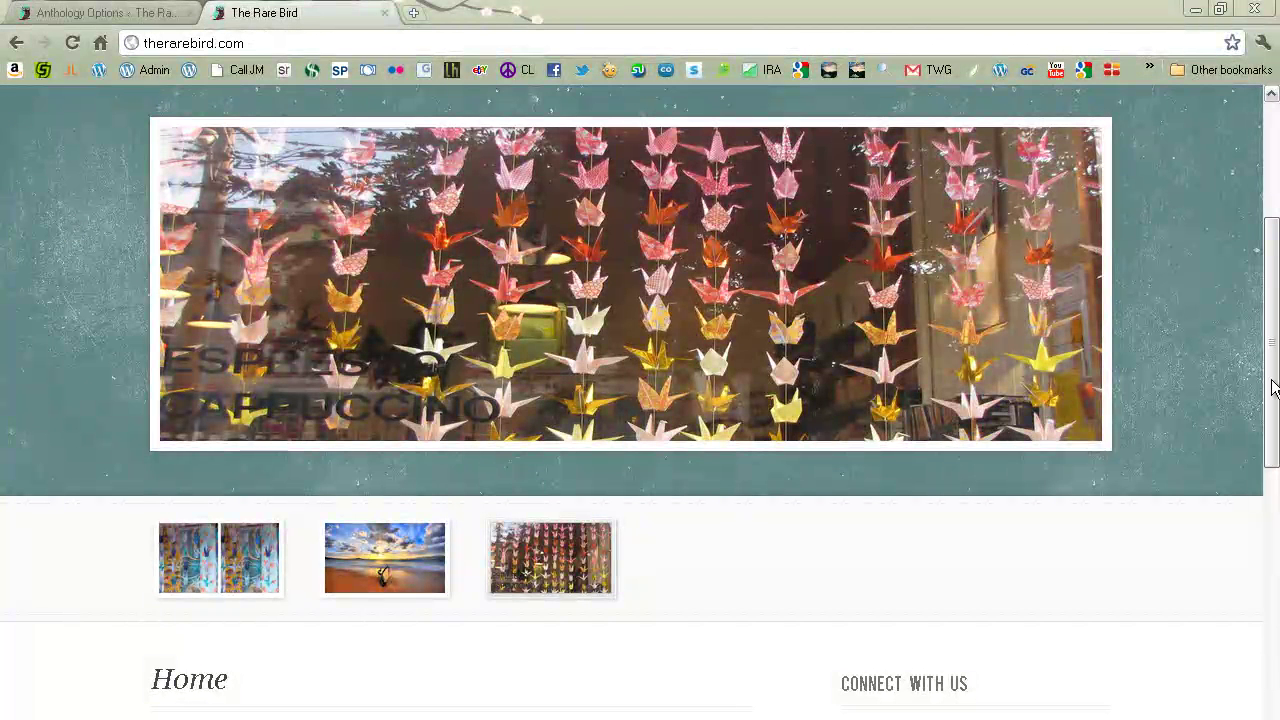
pyautogui.click(1271, 341)
pyautogui.scroll(3, 1271, 341)
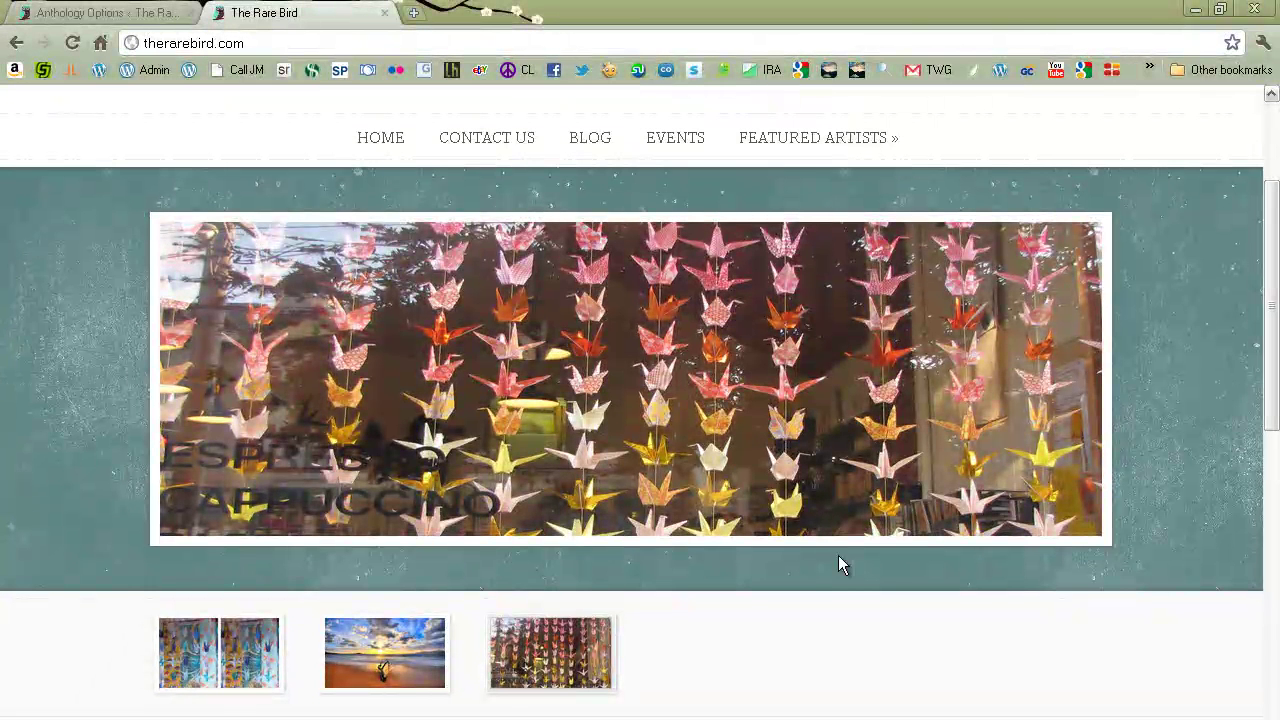
# Open the slider images folder on the desktop and check the file details of IMG_1403.JPG
pyautogui.click(120, 14)
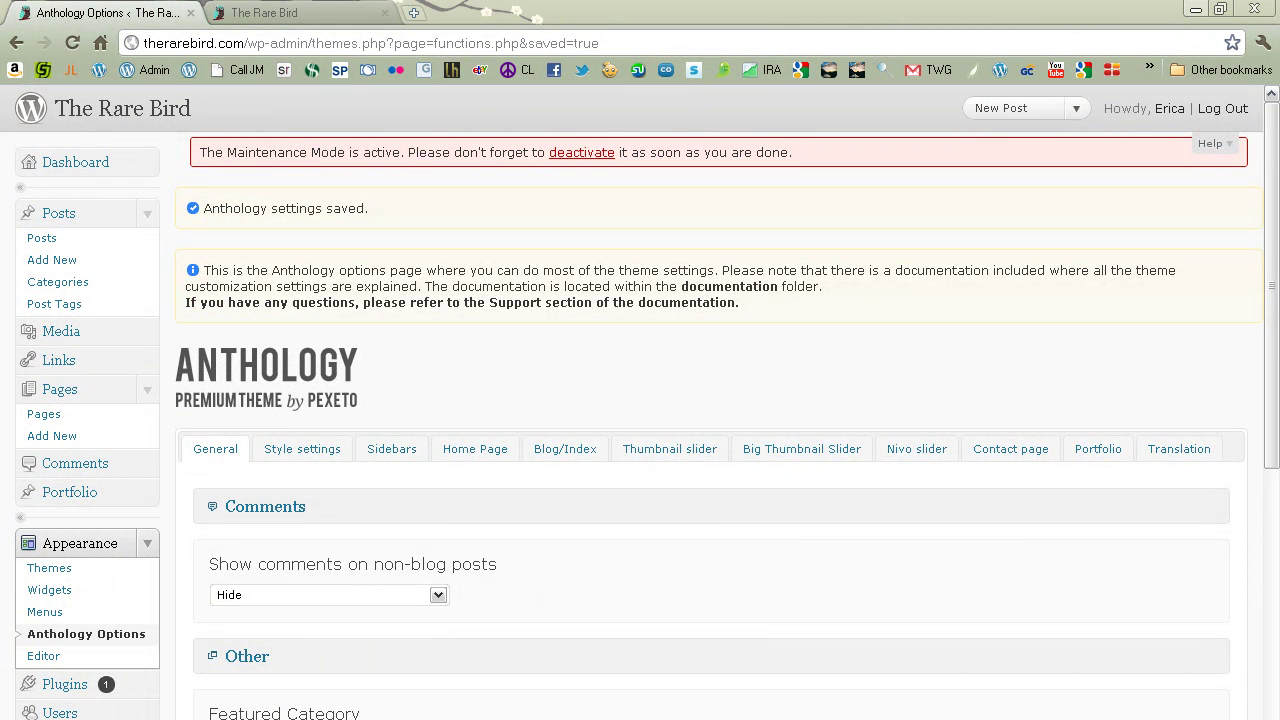
pyautogui.click(1200, 10)
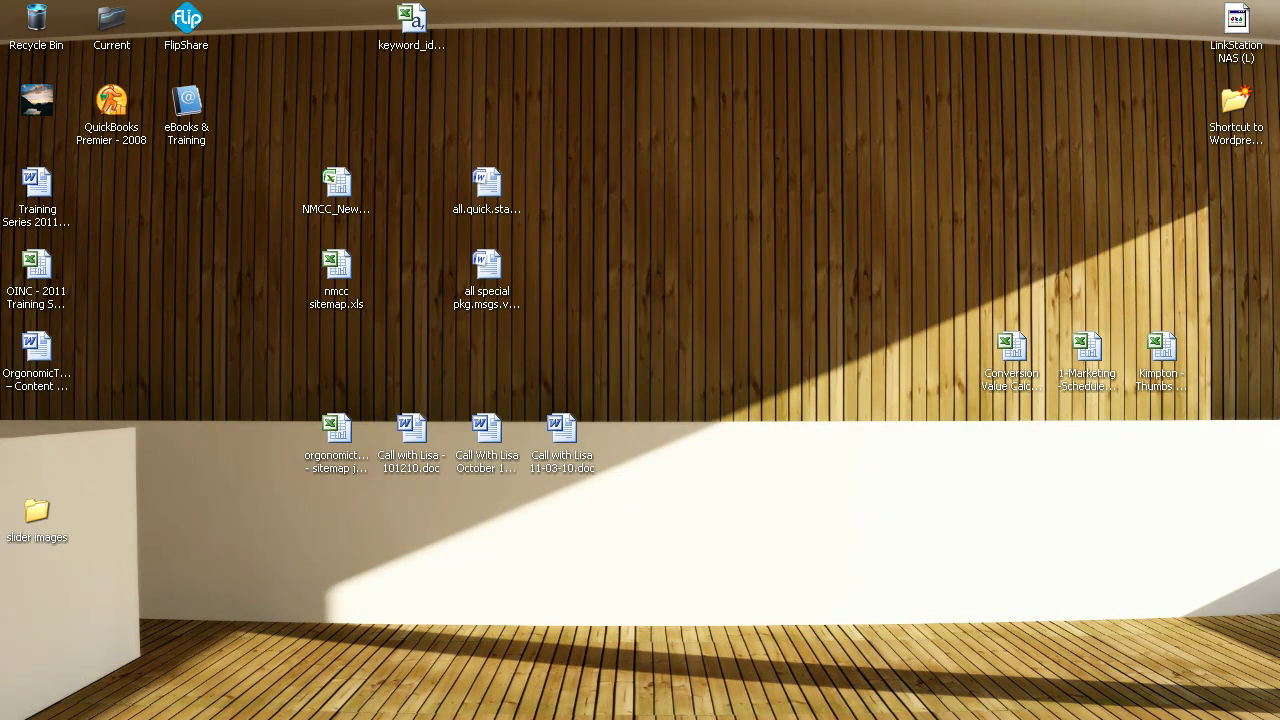
pyautogui.doubleClick(36, 510)
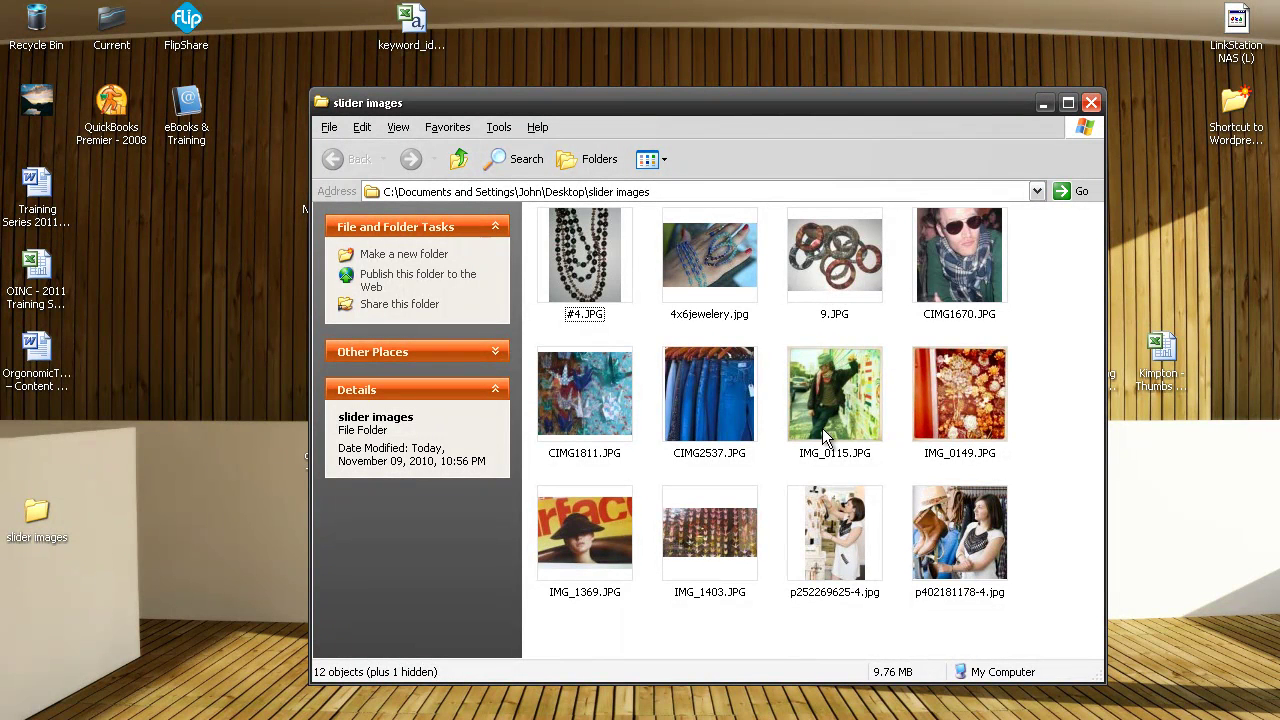
pyautogui.click(716, 594)
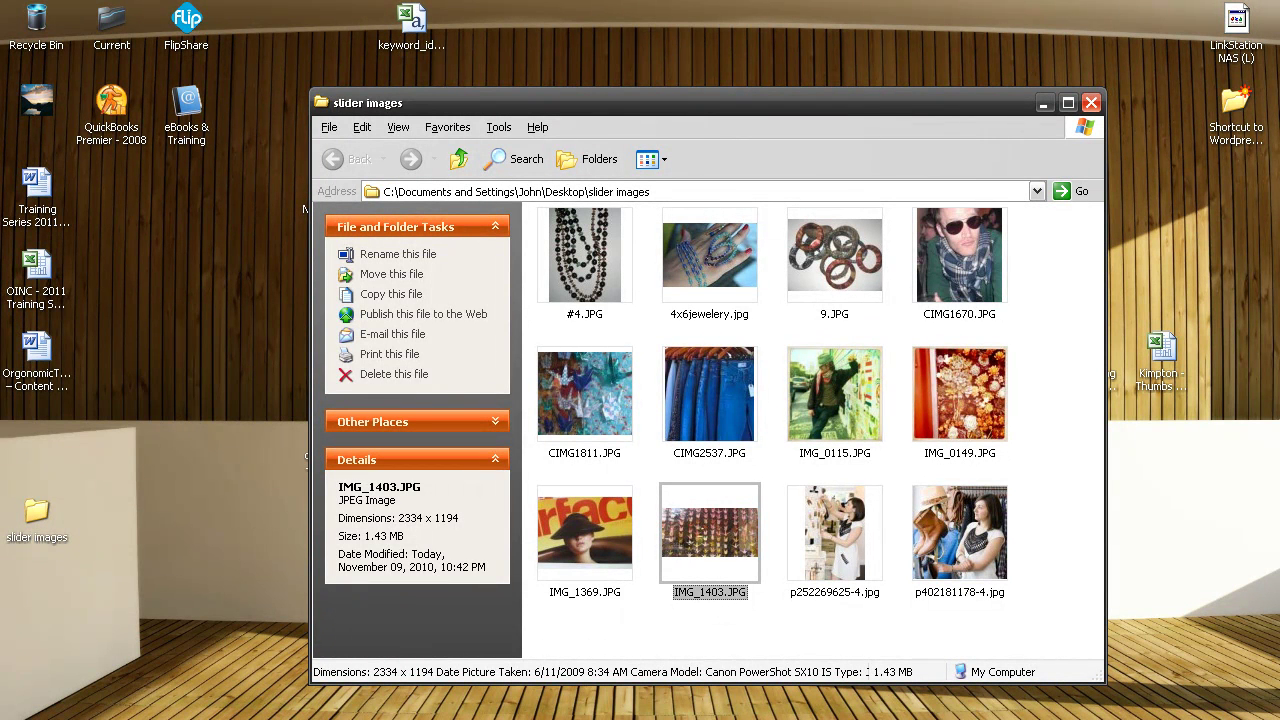
pyautogui.hotkey('alt', 'Tab')
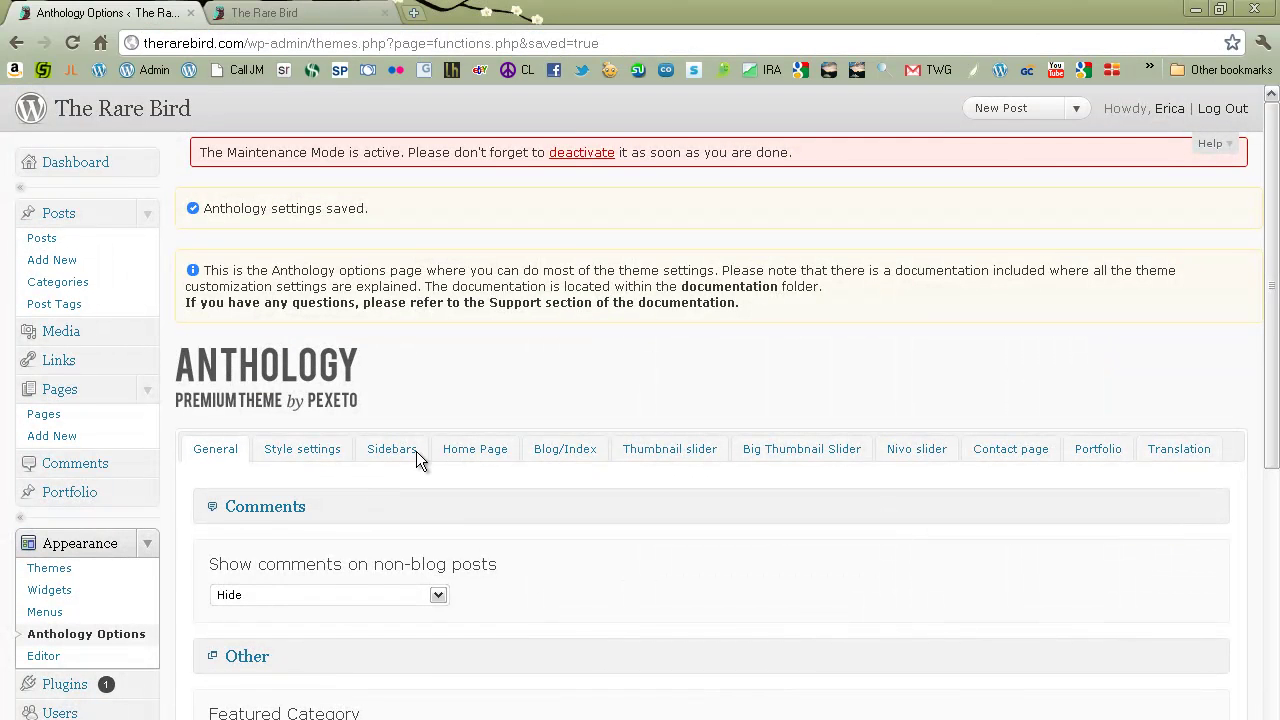
# Review the thumbnail slider's image list and its autoplay, interval and hover settings in the Anthology theme options
pyautogui.click(689, 448)
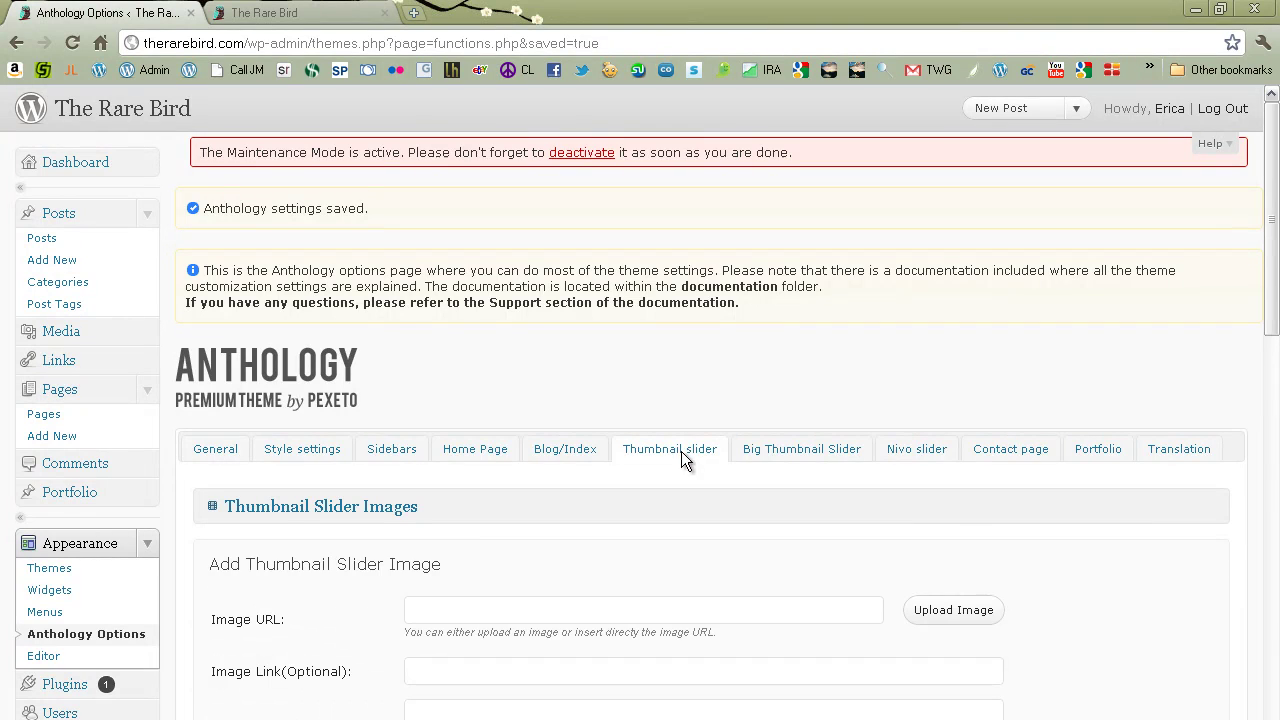
pyautogui.scroll(-3, 700, 460)
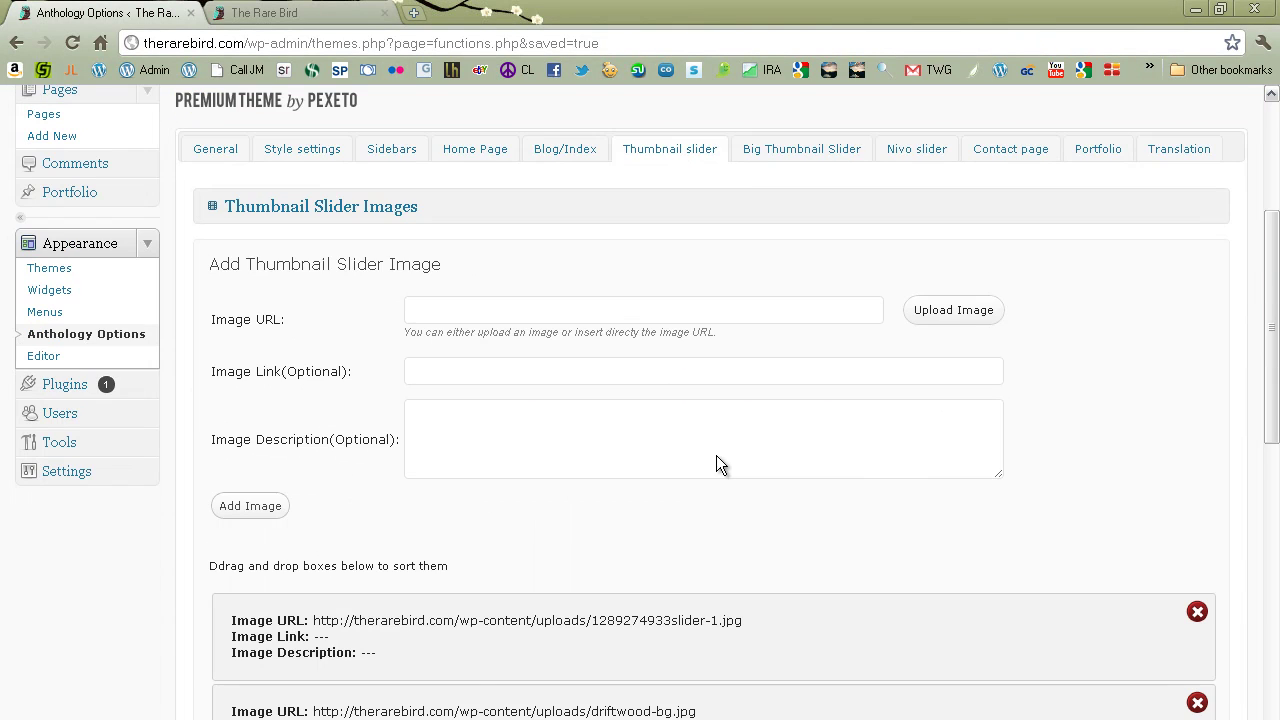
pyautogui.scroll(-3, 1040, 430)
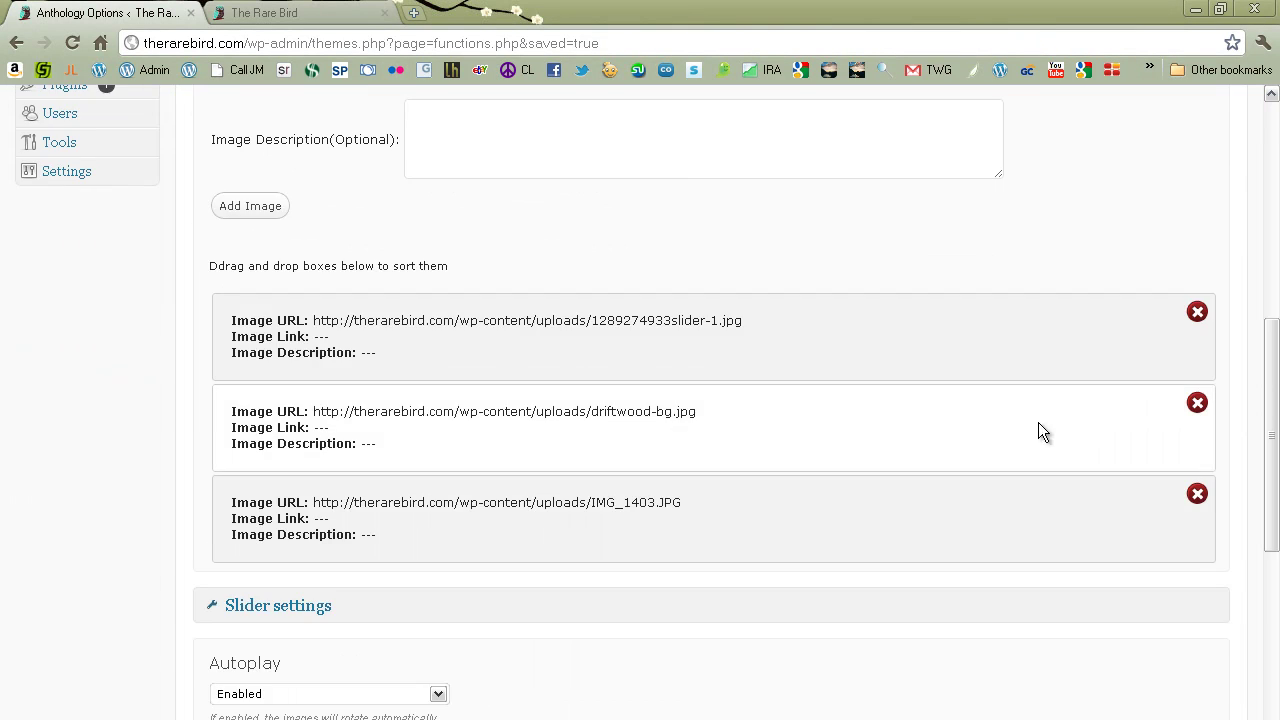
pyautogui.scroll(-2, 1192, 494)
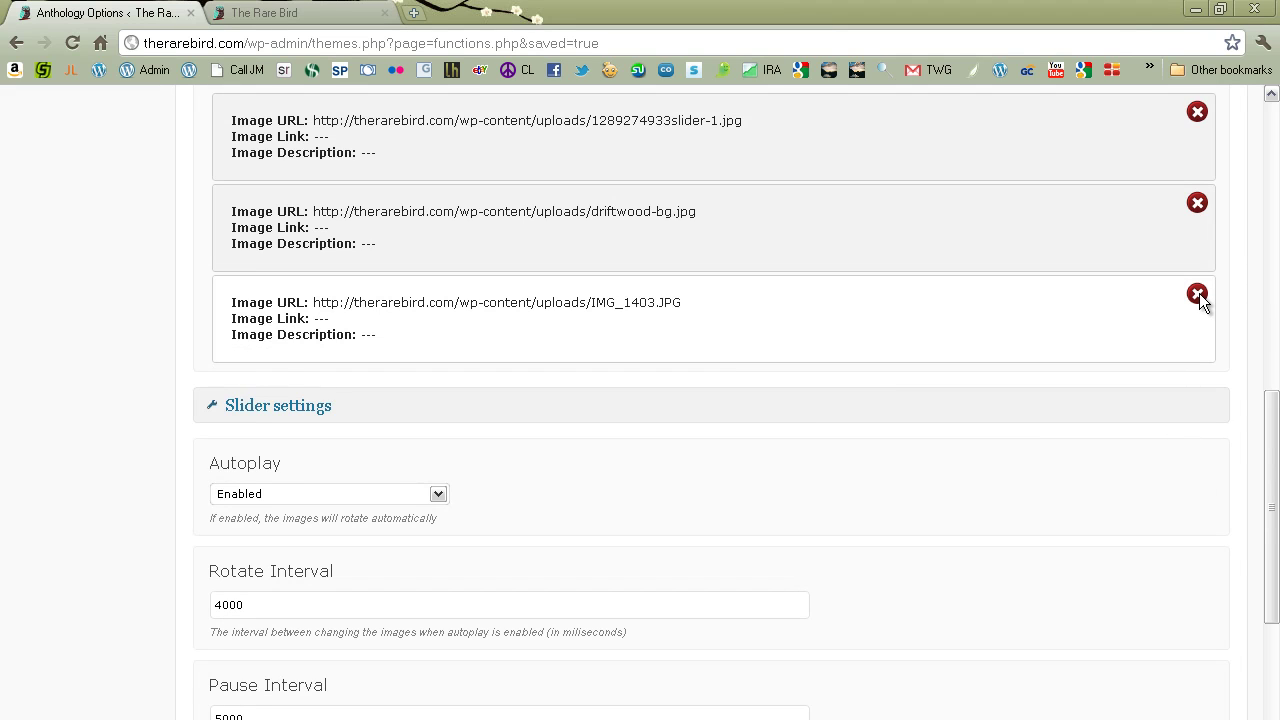
pyautogui.scroll(-1, 700, 435)
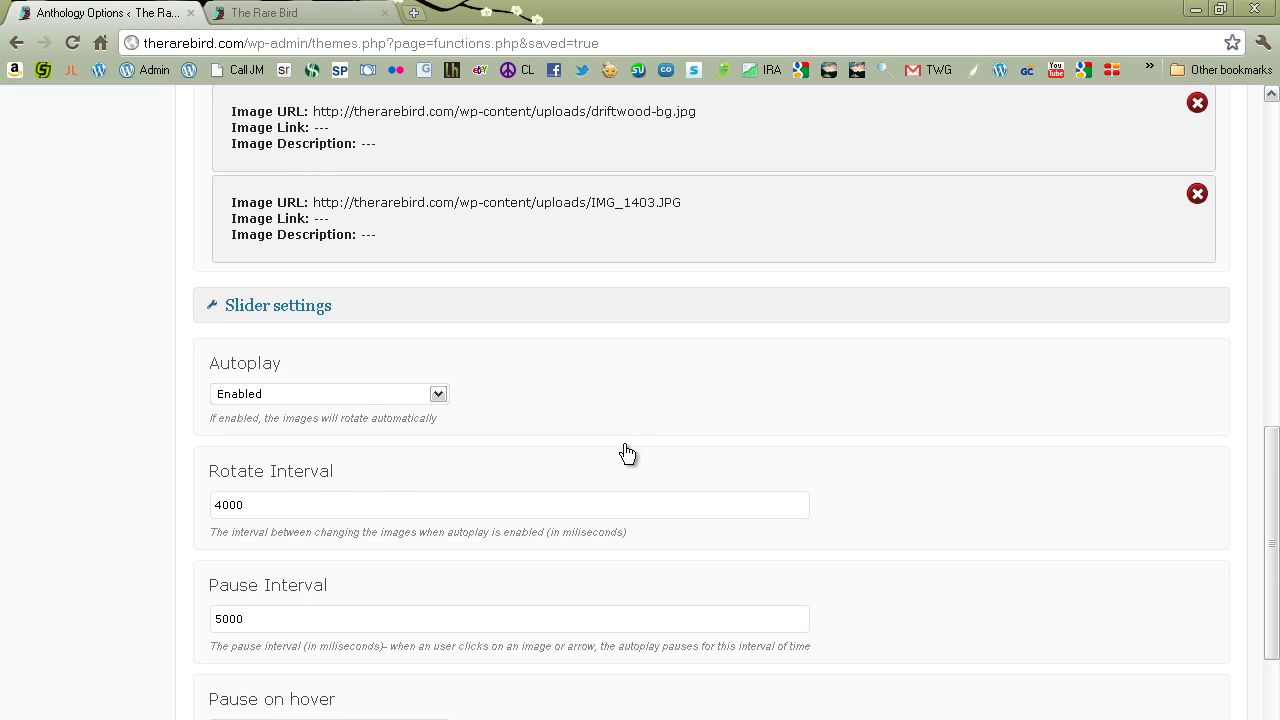
pyautogui.scroll(-2, 300, 630)
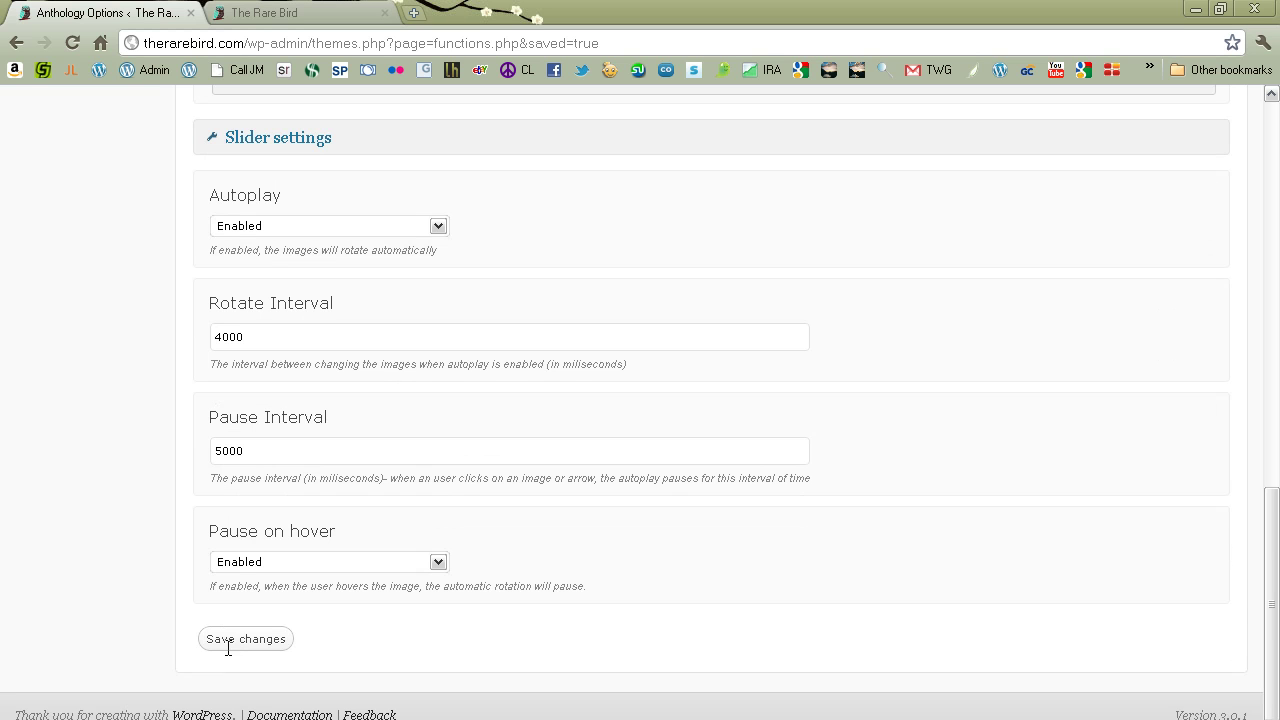
# Examine the form for adding thumbnail slider images and the sortable list of existing images
pyautogui.scroll(1, 625, 369)
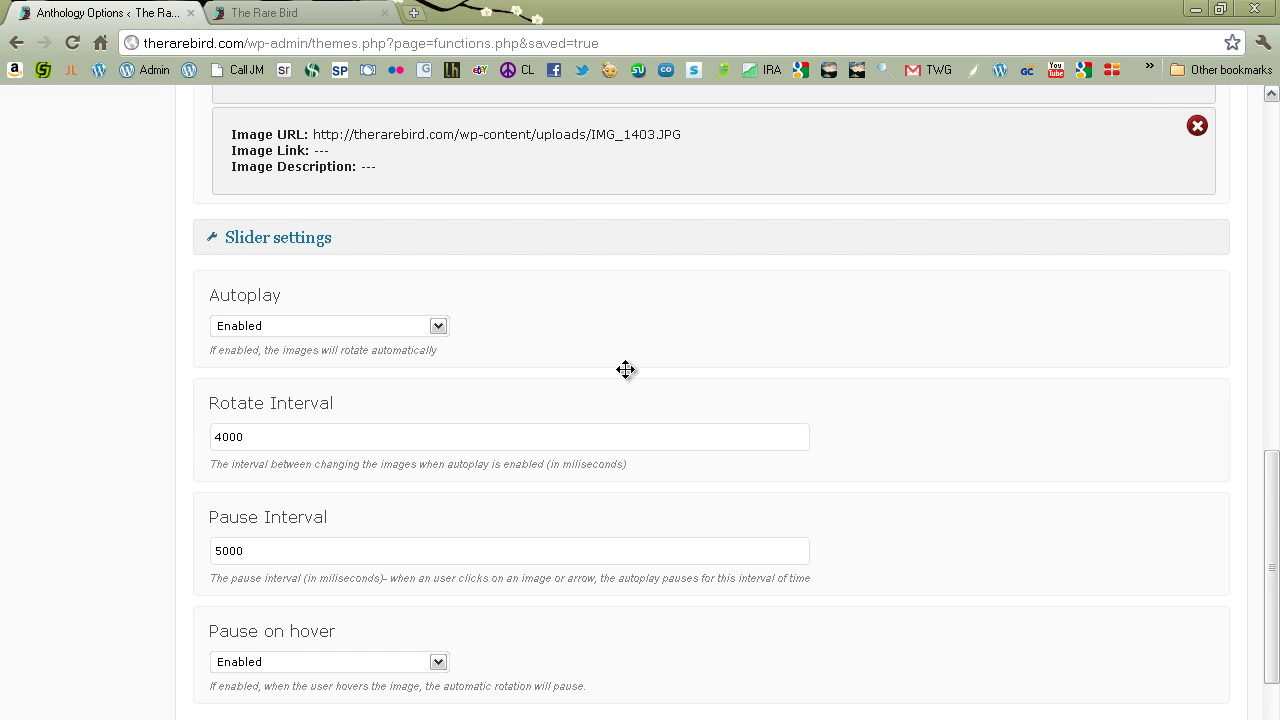
pyautogui.scroll(2, 625, 369)
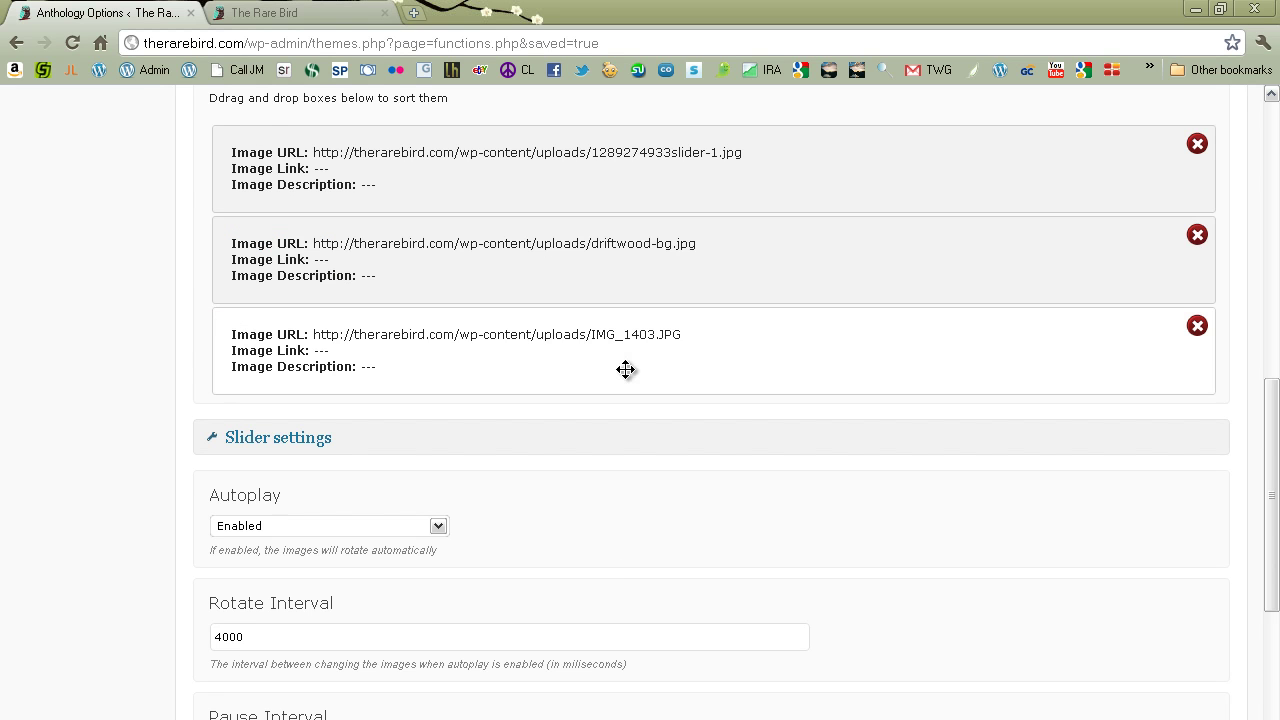
pyautogui.scroll(8, 625, 377)
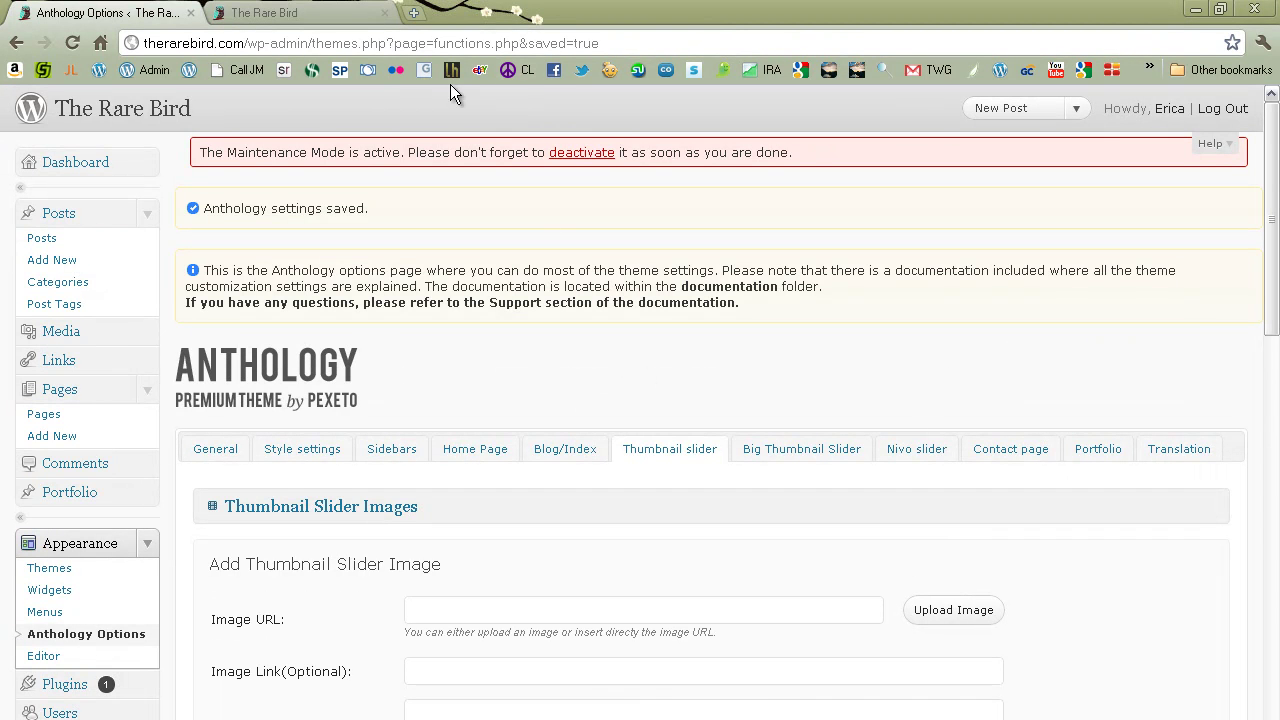
pyautogui.scroll(-1, 466, 300)
pyautogui.scroll(-1, 278, 692)
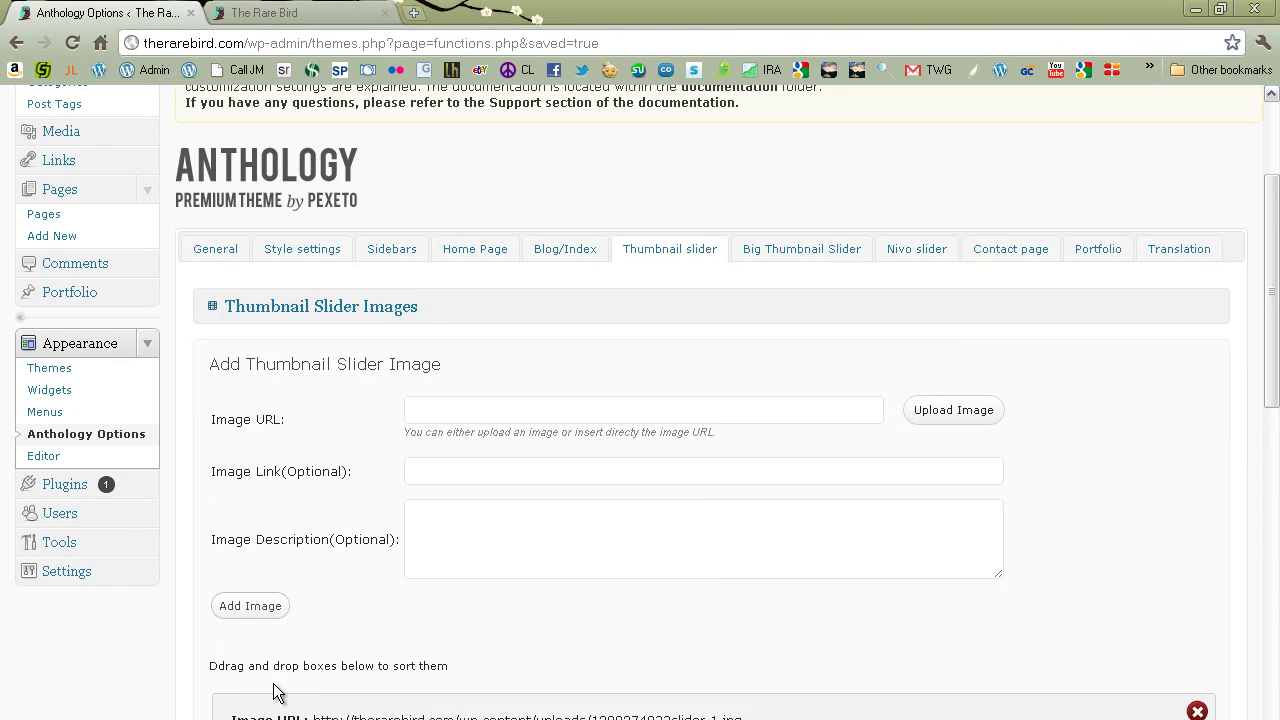
pyautogui.scroll(-1, 382, 572)
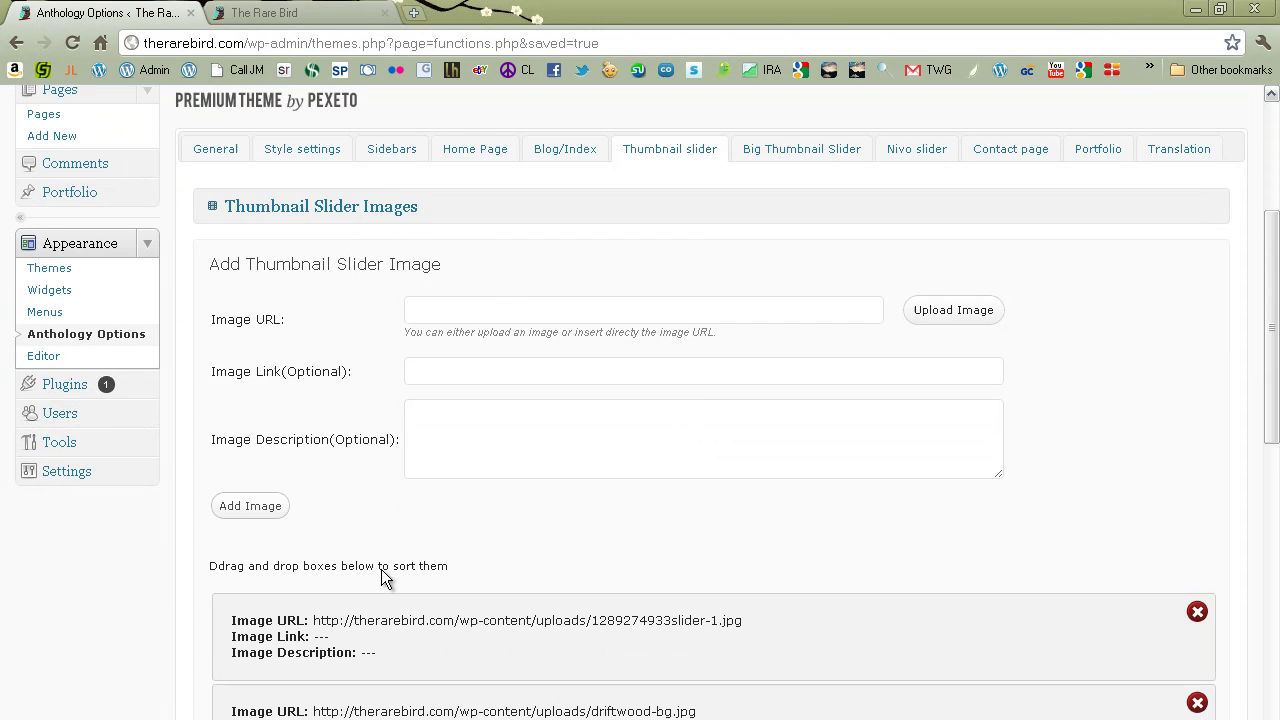
pyautogui.scroll(-1, 382, 572)
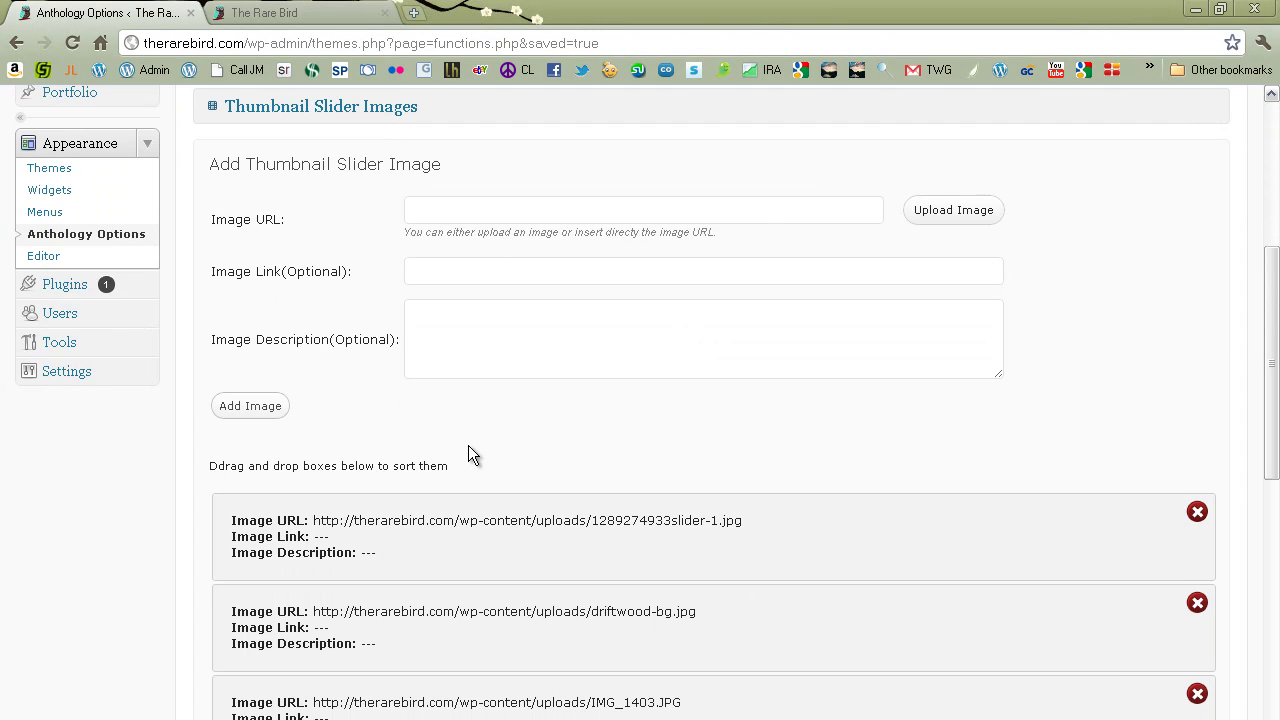
pyautogui.scroll(-1, 472, 455)
# Switch to the live home page and view the slider images with their thumbnails
pyautogui.click(329, 13)
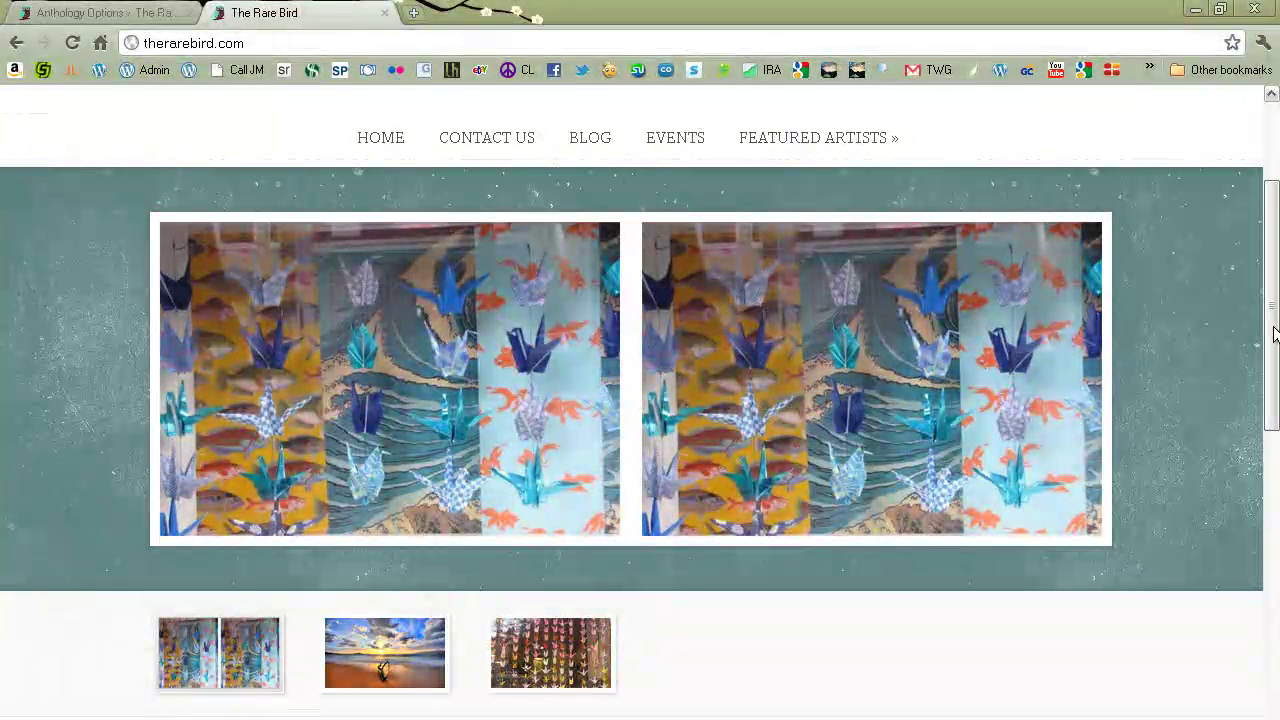
pyautogui.scroll(-2, 1255, 420)
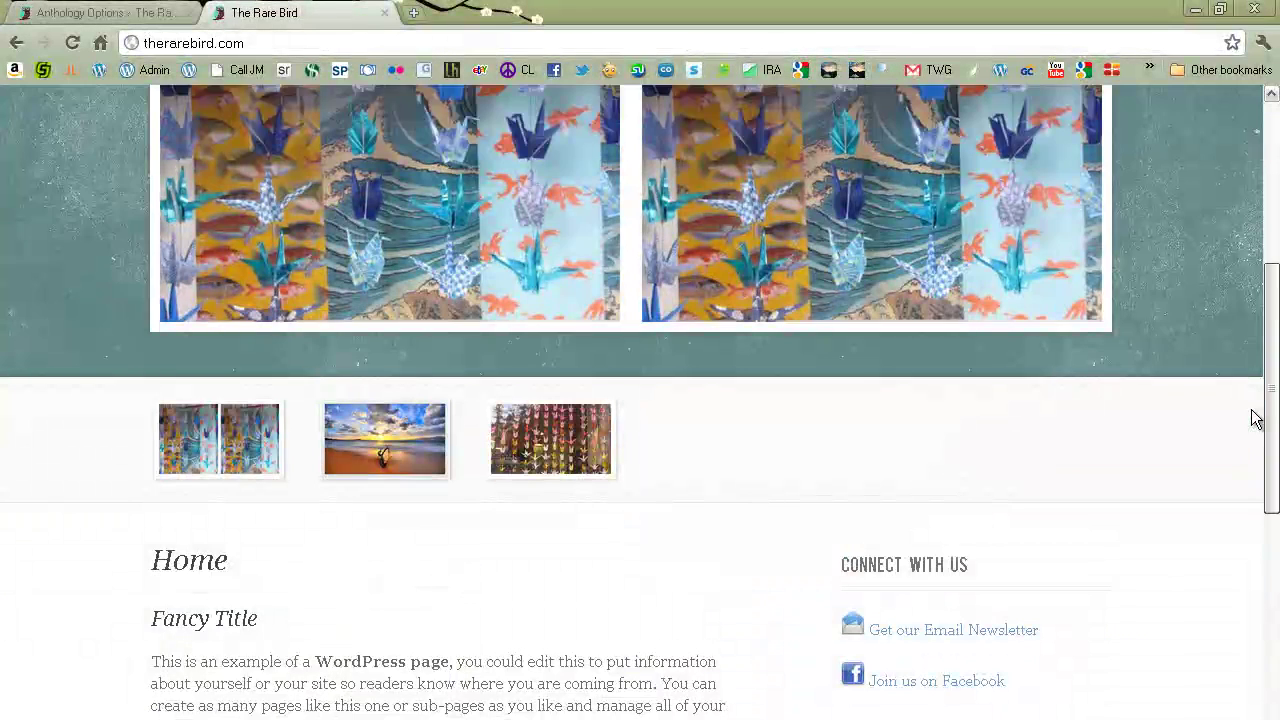
pyautogui.scroll(2, 1256, 418)
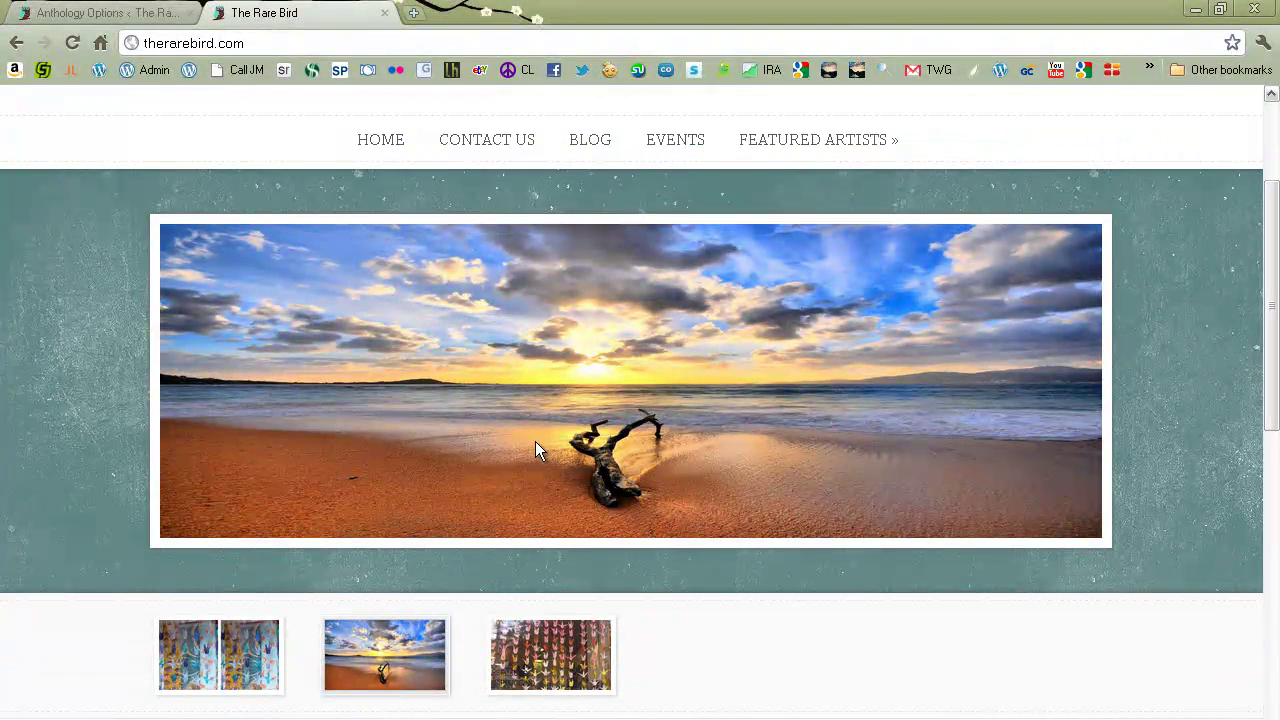
# Remove the driftwood-bg.jpg image from the thumbnail slider list in the Anthology theme options
pyautogui.click(50, 14)
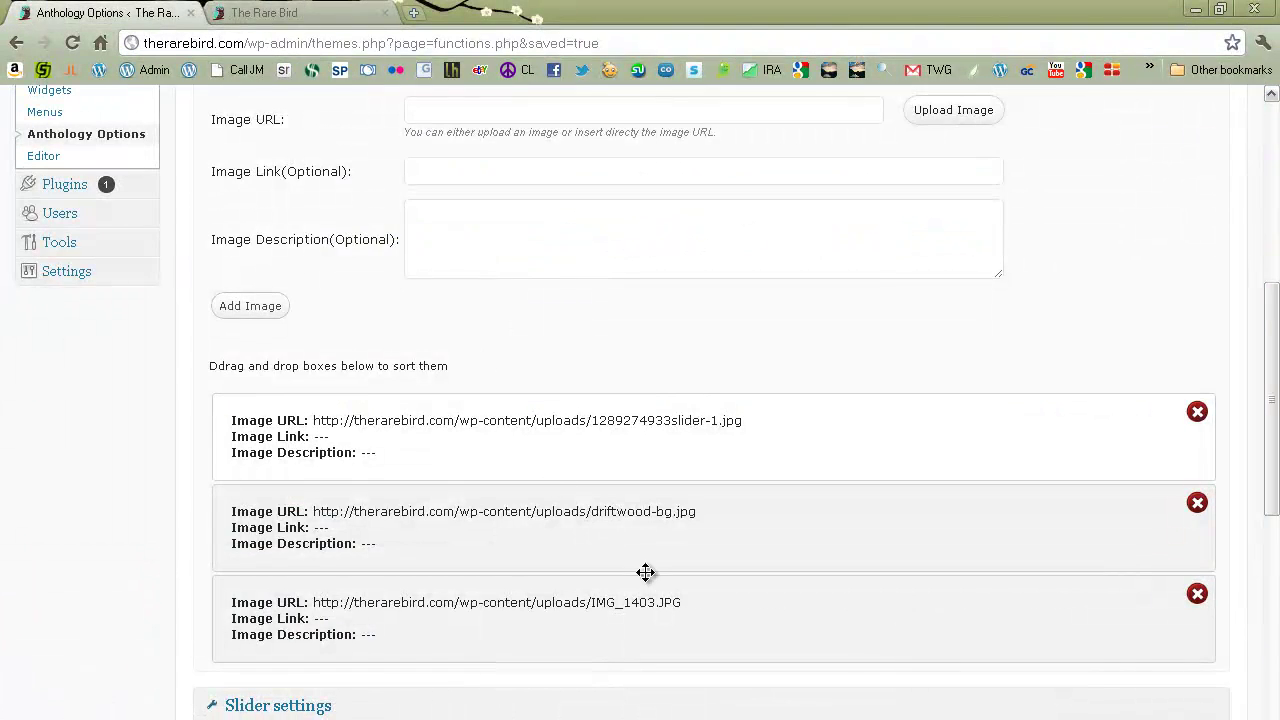
pyautogui.scroll(1, 1100, 543)
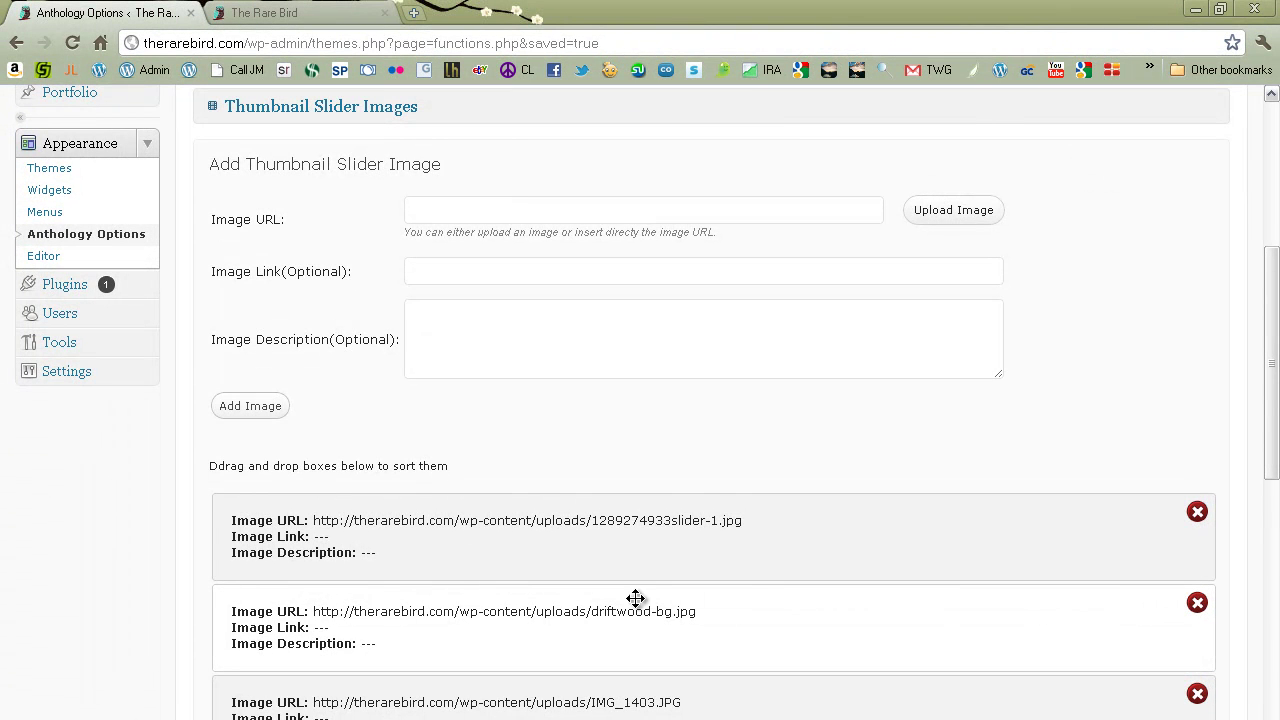
pyautogui.scroll(-1, 457, 597)
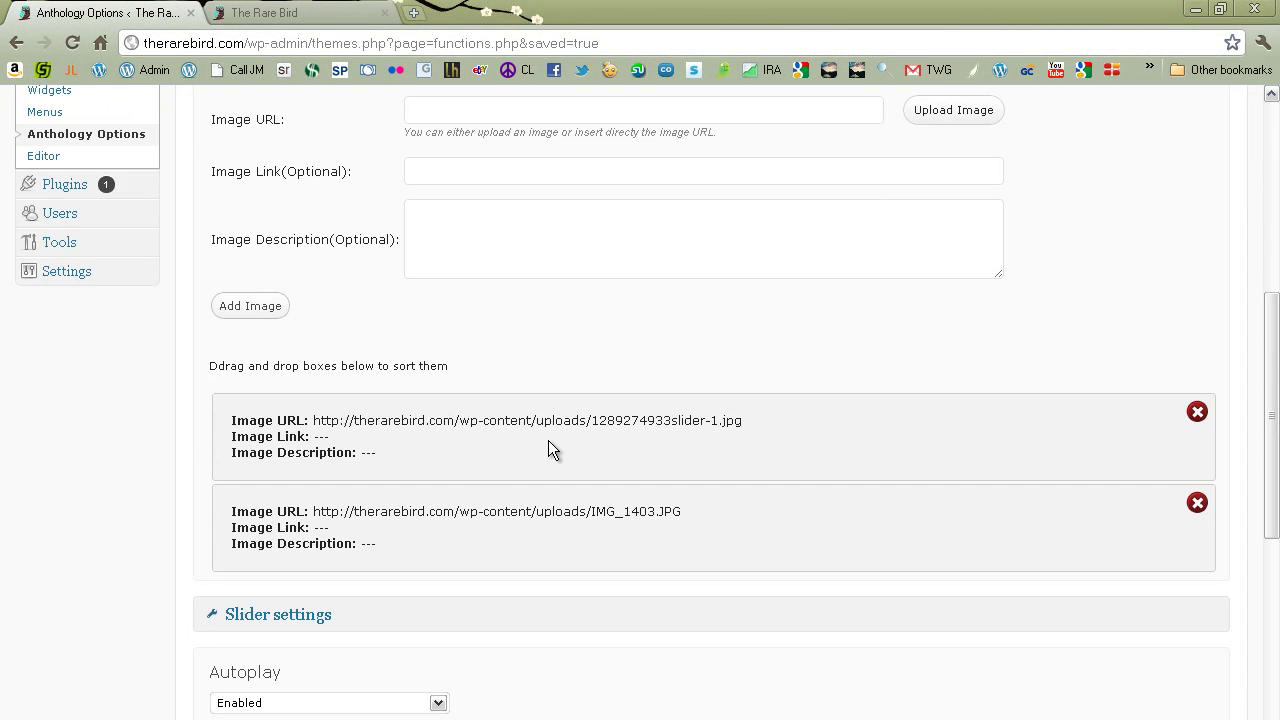
# Save the thumbnail slider changes, keeping the autoplay, interval and hover settings as they are
pyautogui.scroll(-1, 410, 530)
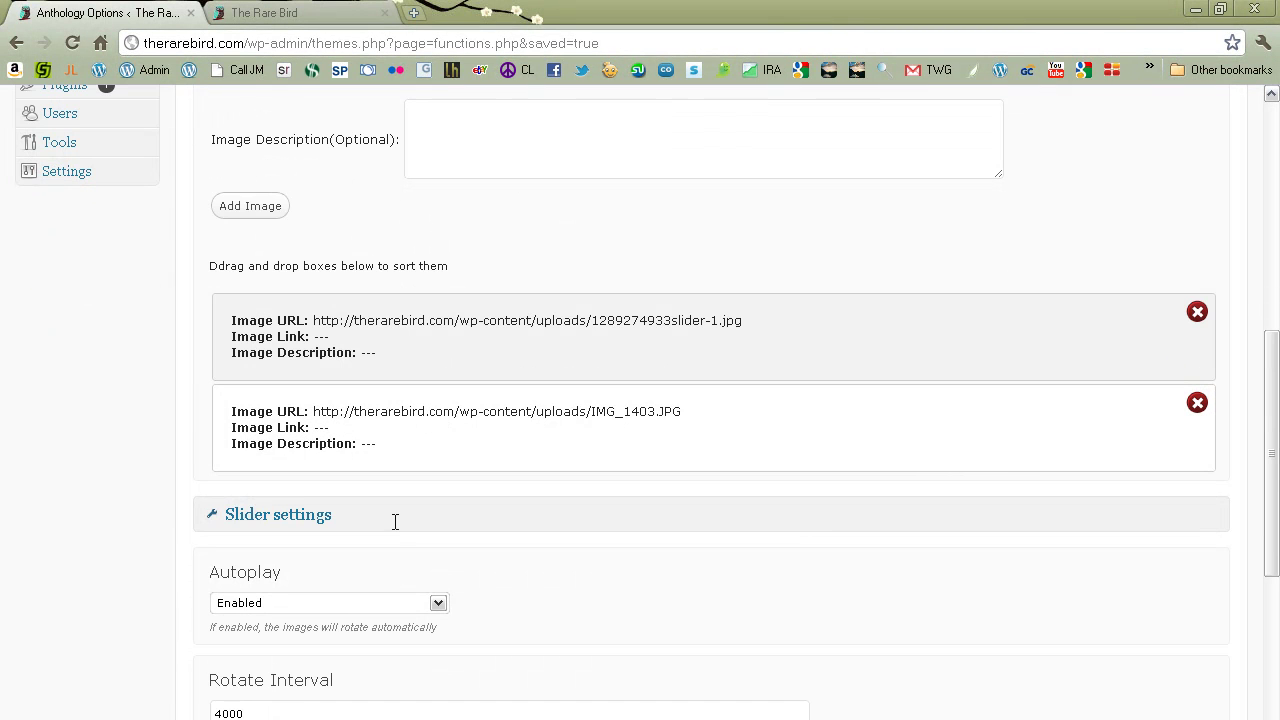
pyautogui.scroll(-4, 385, 518)
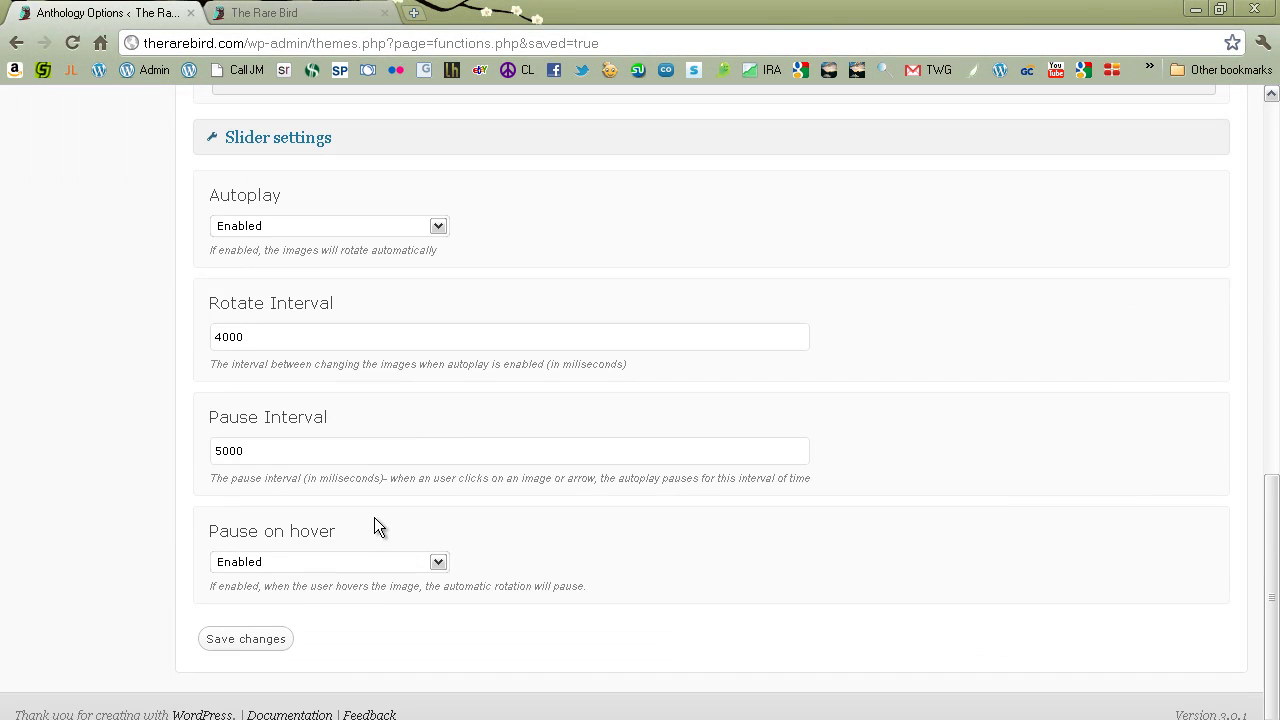
pyautogui.click(262, 640)
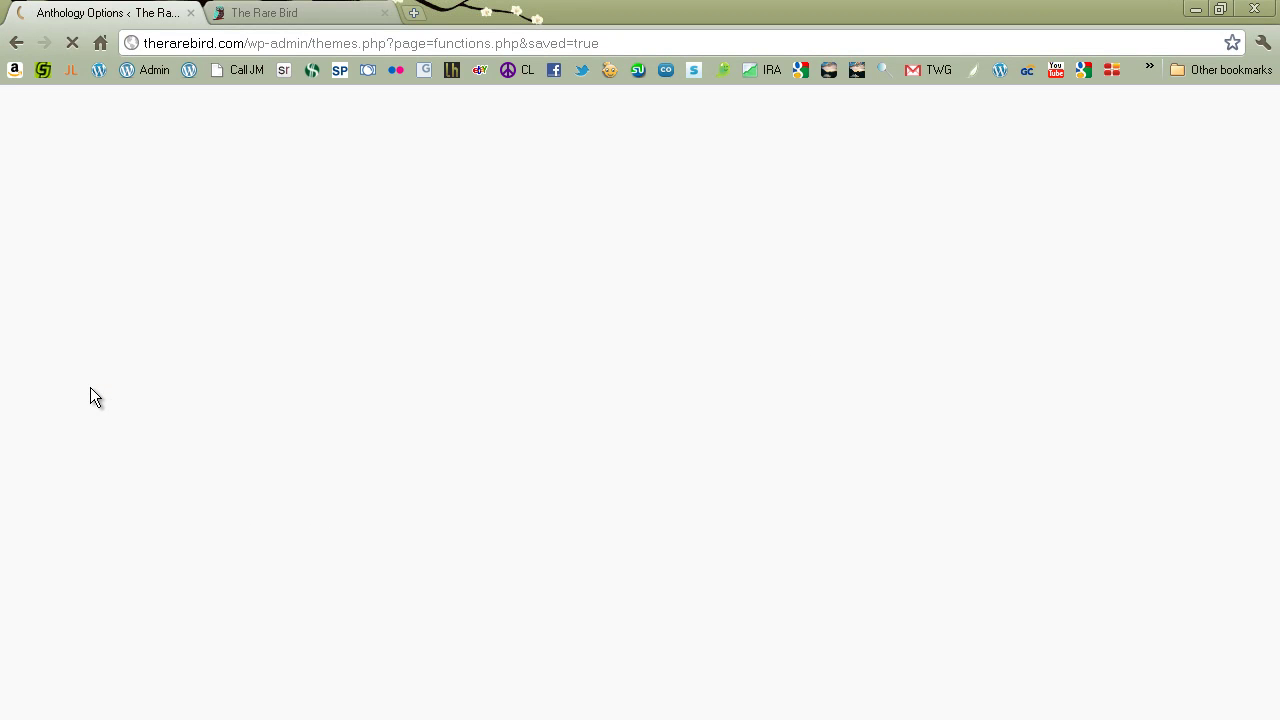
# Reload the live home page and check which thumbnails its image slider shows
pyautogui.click(280, 12)
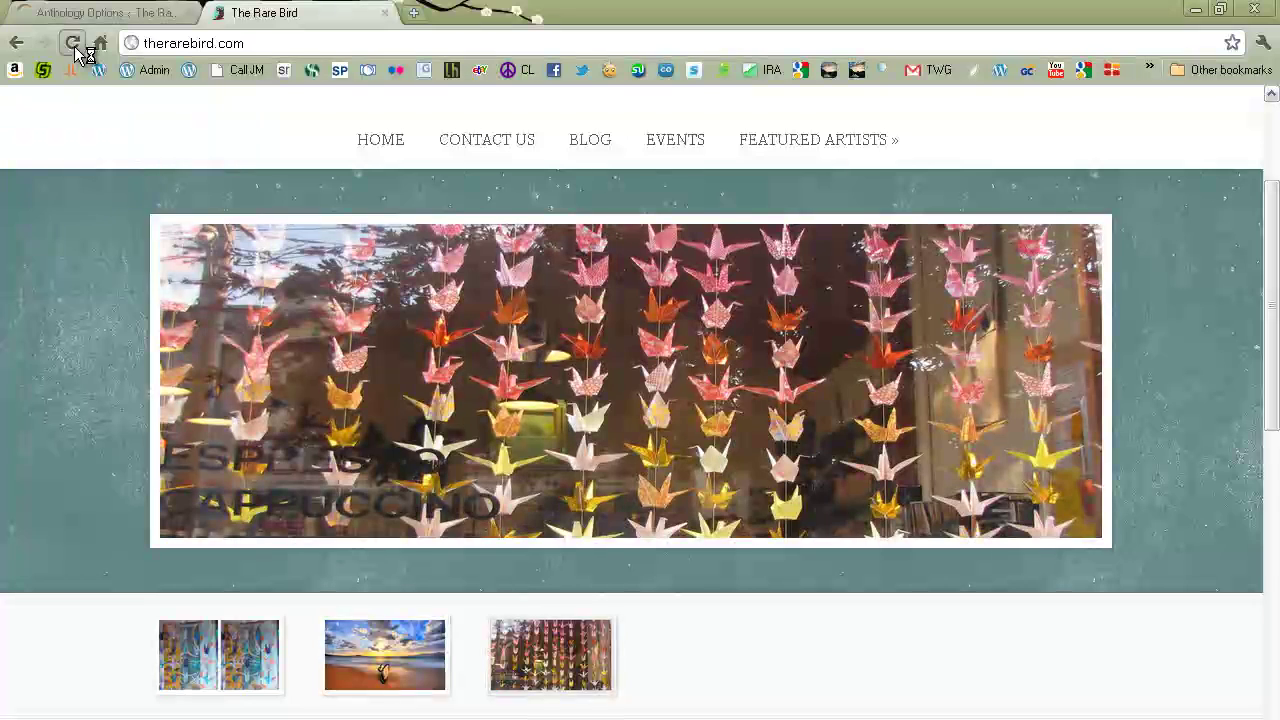
pyautogui.click(74, 44)
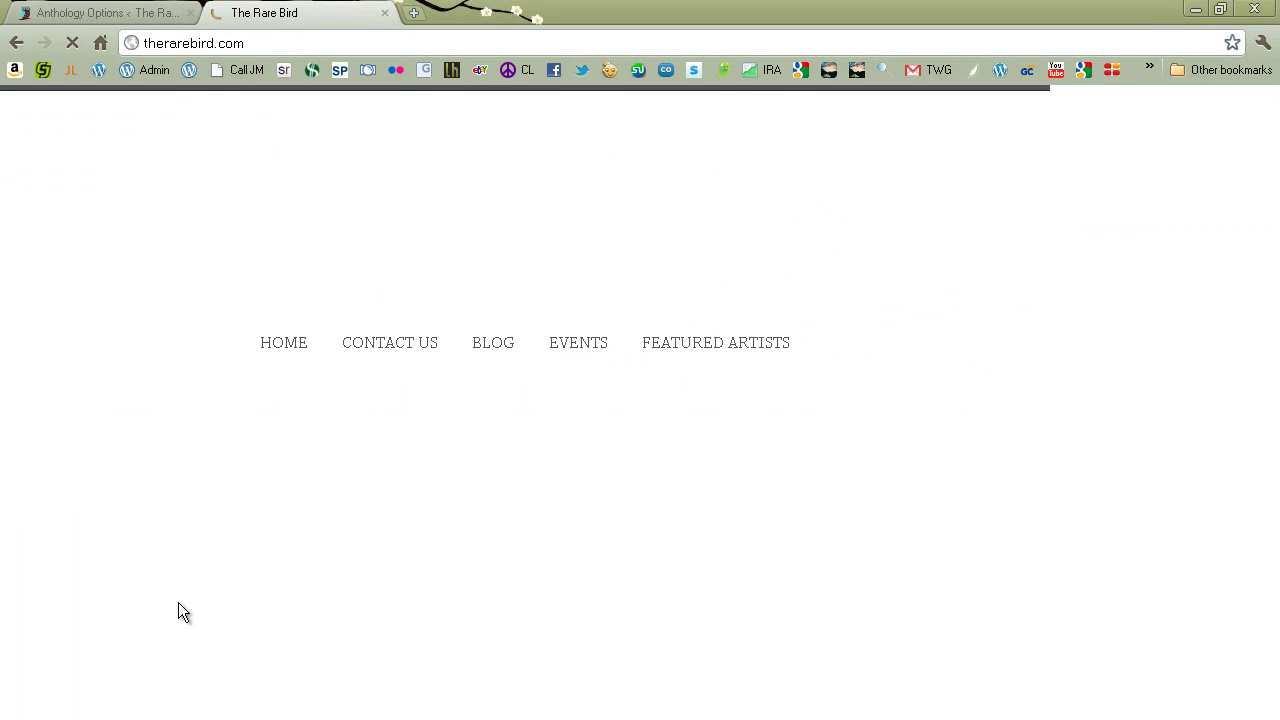
pyautogui.scroll(-4, 45, 390)
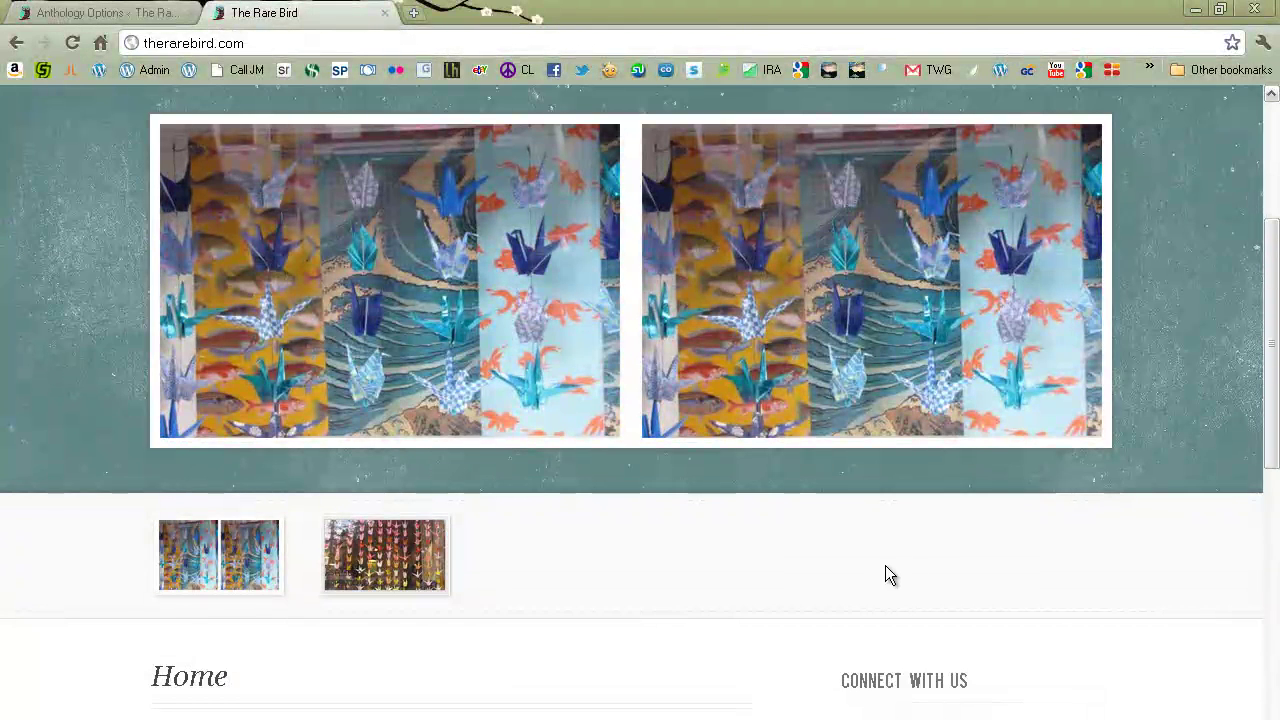
pyautogui.scroll(-2, 885, 565)
pyautogui.scroll(-1, 969, 548)
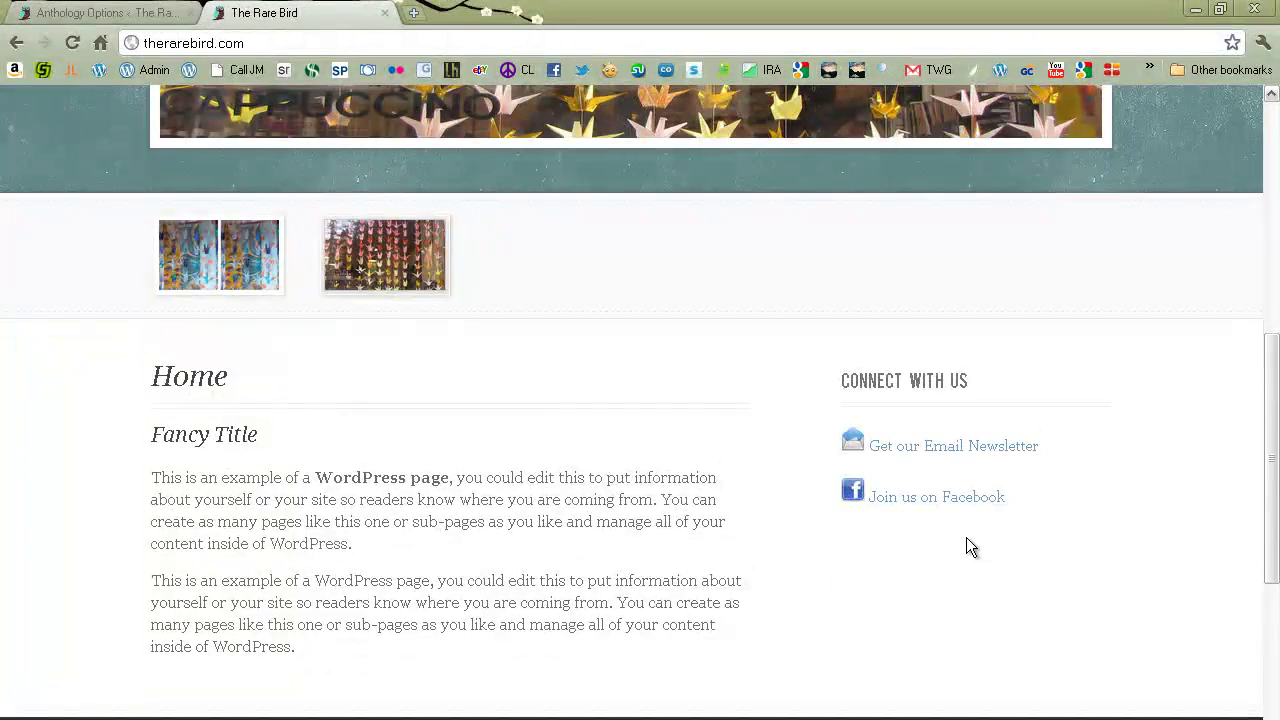
pyautogui.scroll(4, 961, 526)
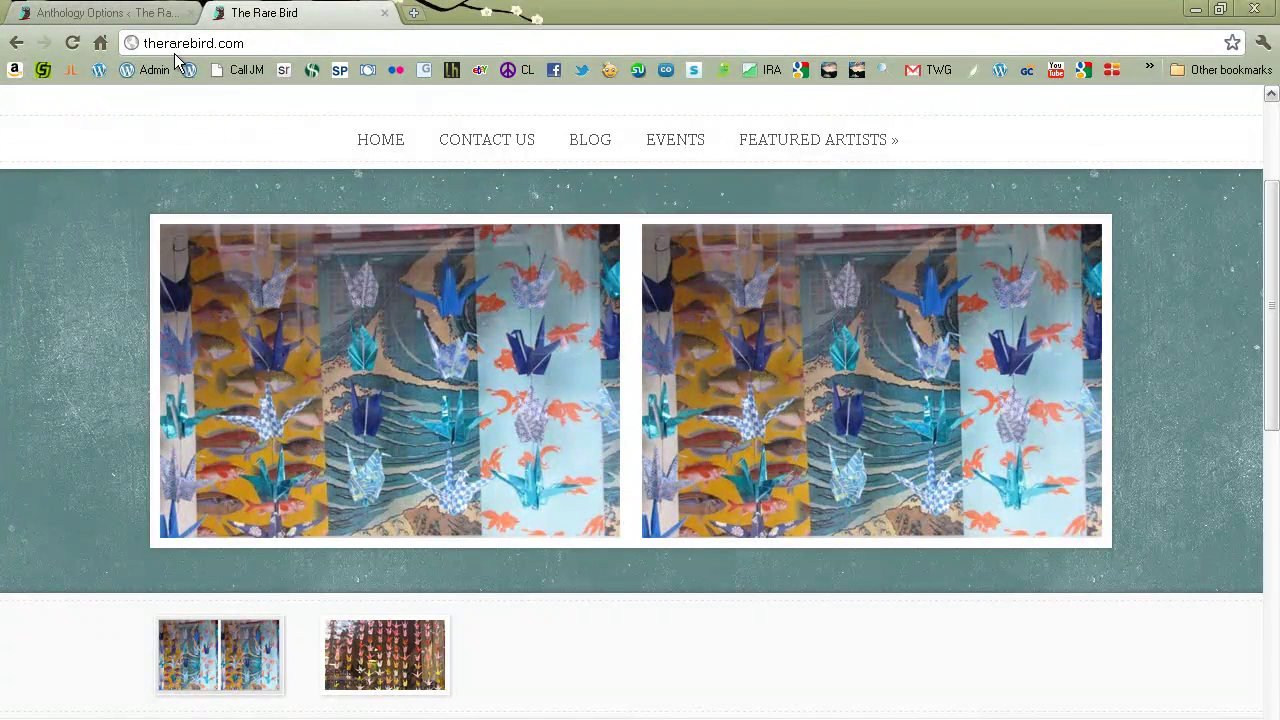
# Return to the Anthology theme options and reopen the thumbnail slider's image settings
pyautogui.click(114, 13)
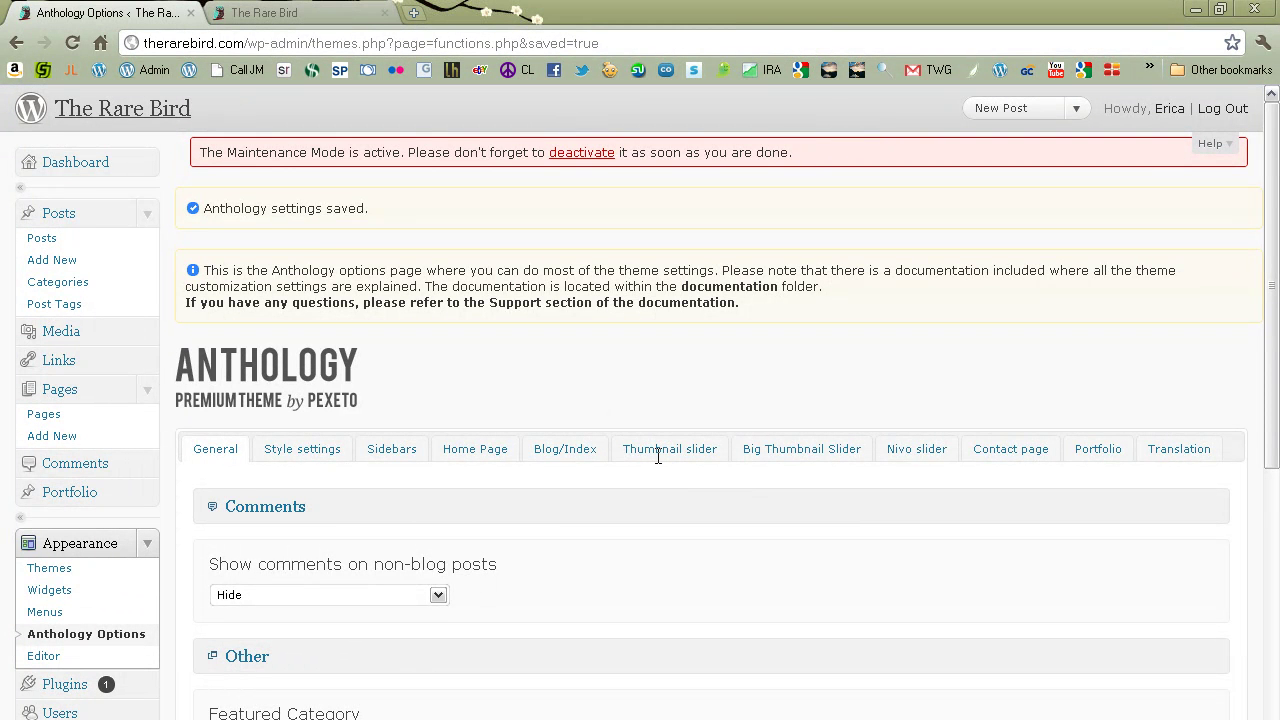
pyautogui.click(658, 456)
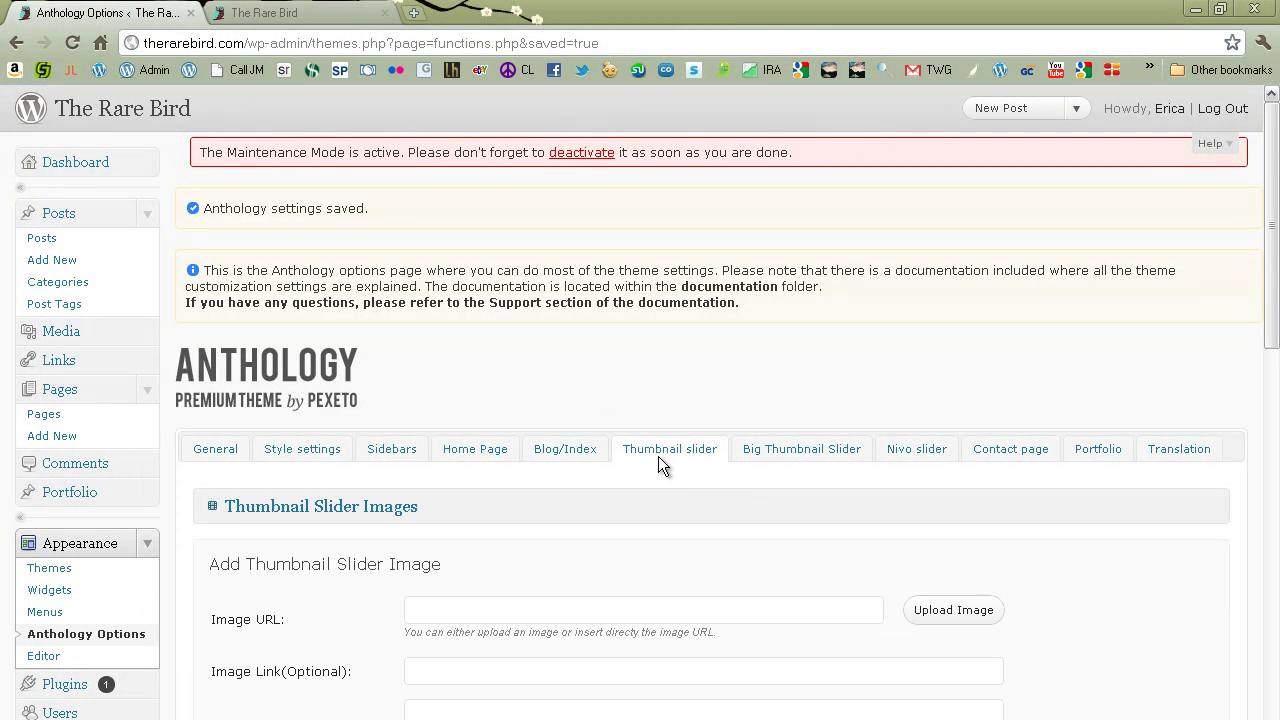
pyautogui.scroll(-1, 644, 469)
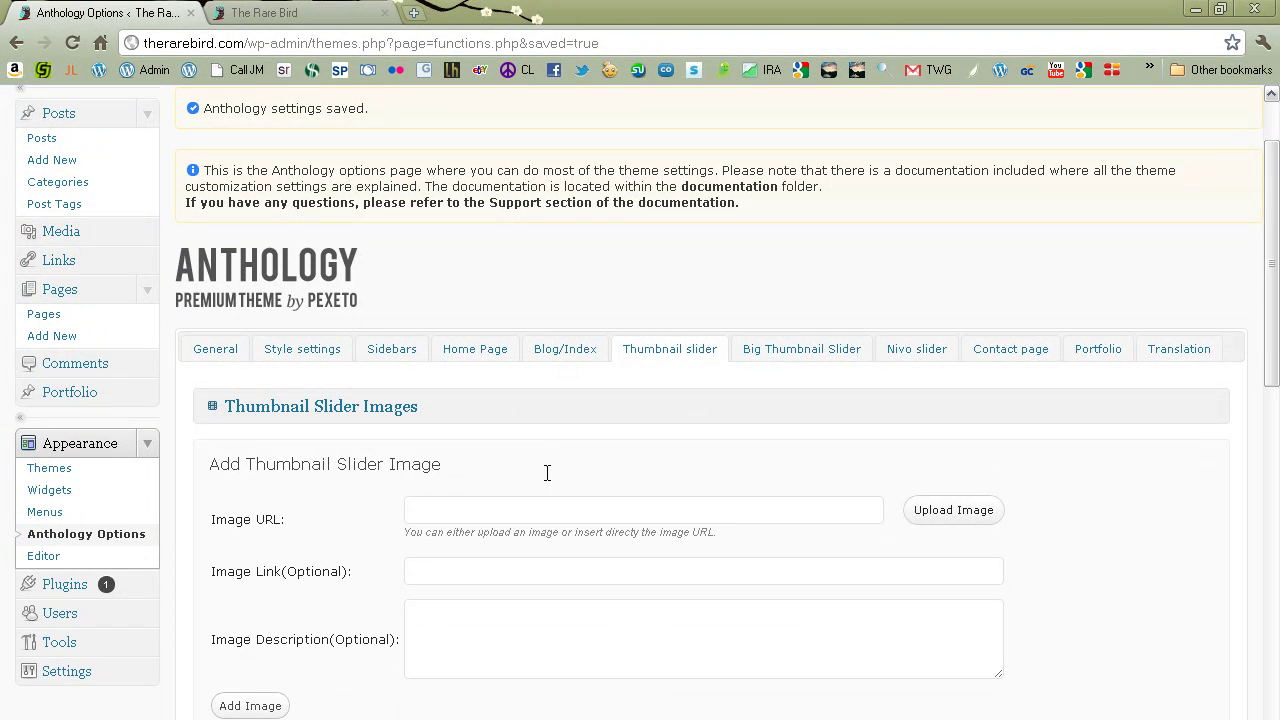